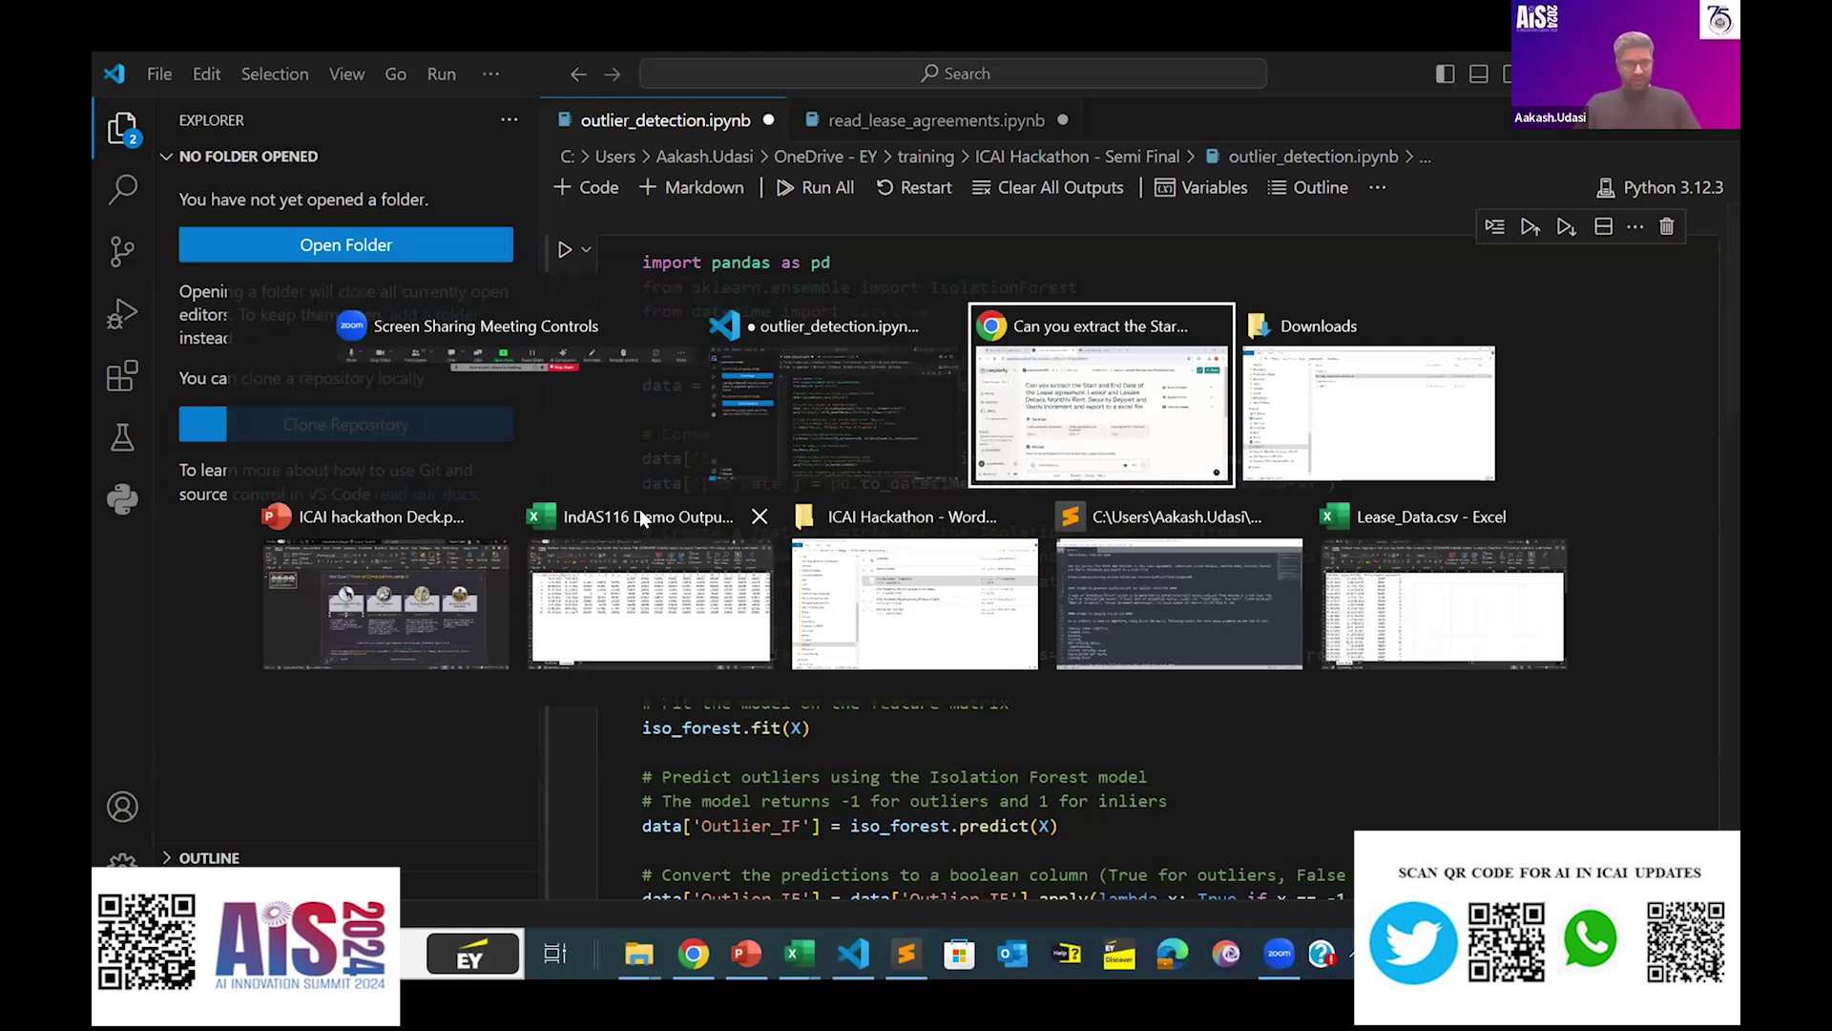
Switch to the ICAI hackathon deck in PowerPoint and present the financial computations use case slide as a full-screen slide show.
key("alt+Tab")
key("alt+Tab")
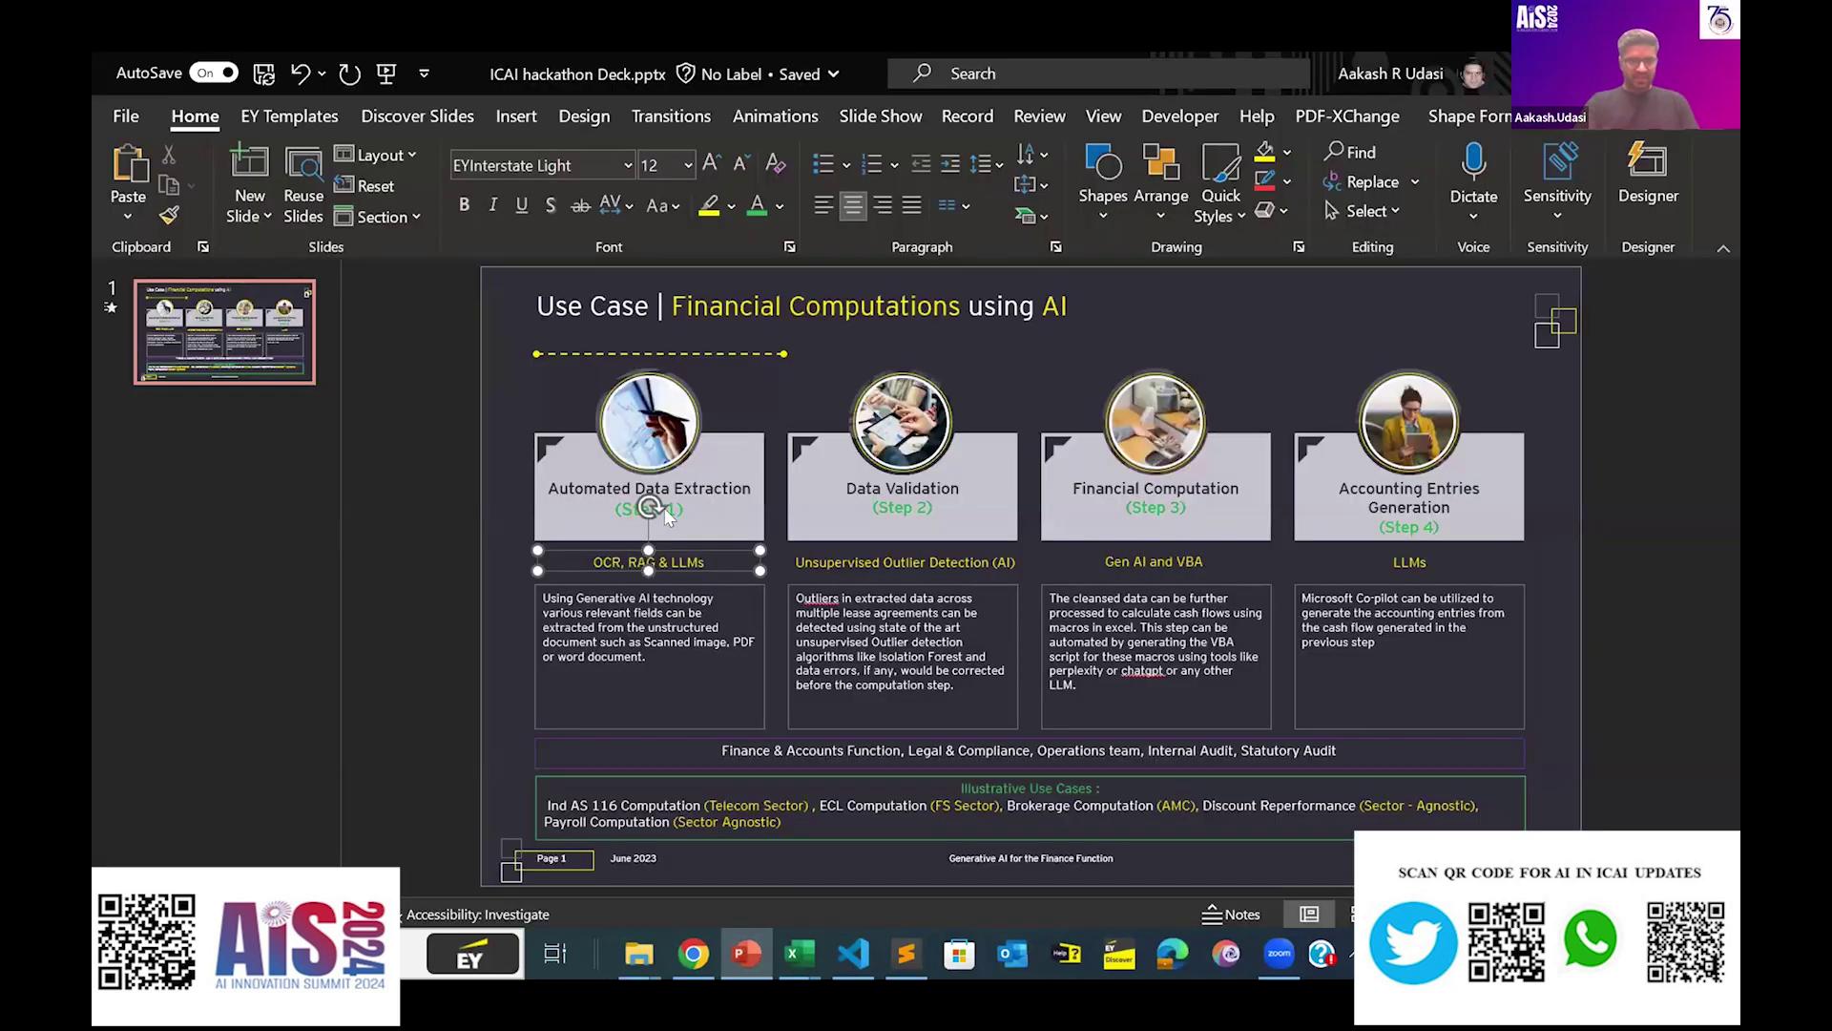
key("F5")
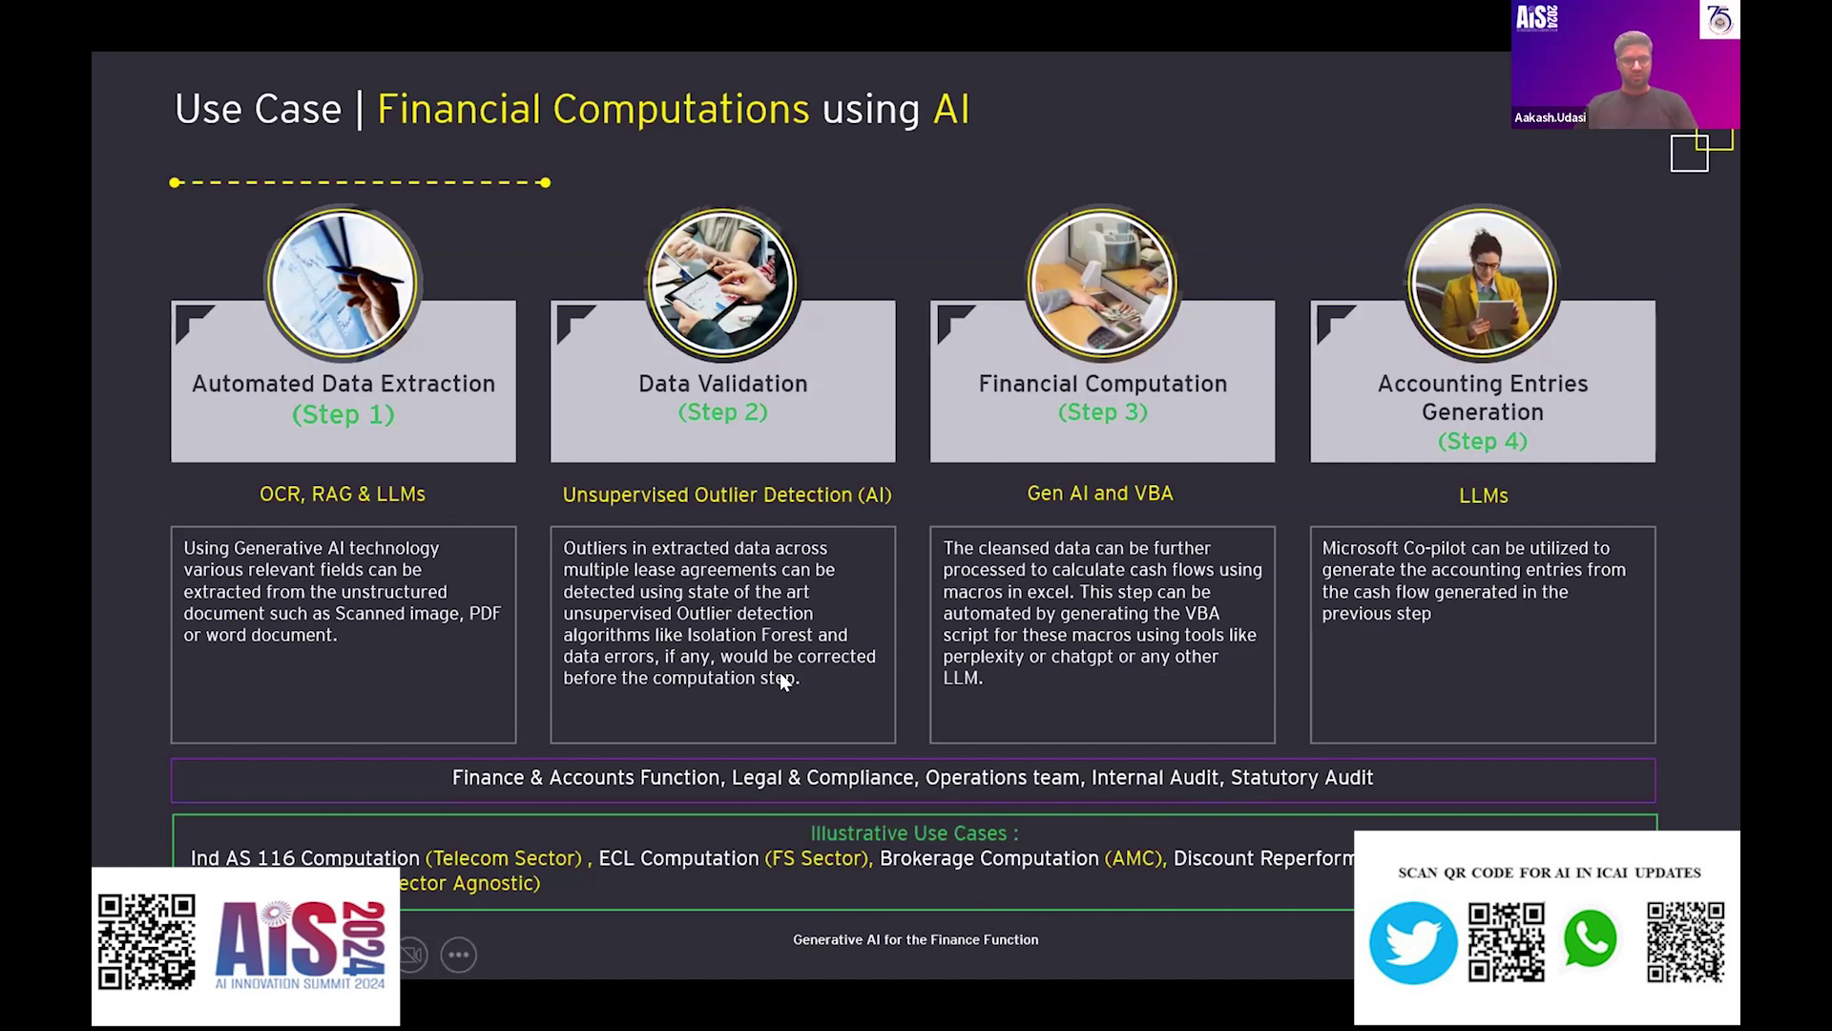
Switch to File Explorer and open the "ICAI Hackathon - Semi Final" folder.
key("alt+Tab")
key("alt+Tab")
key("alt+Tab")
key("alt+Tab")
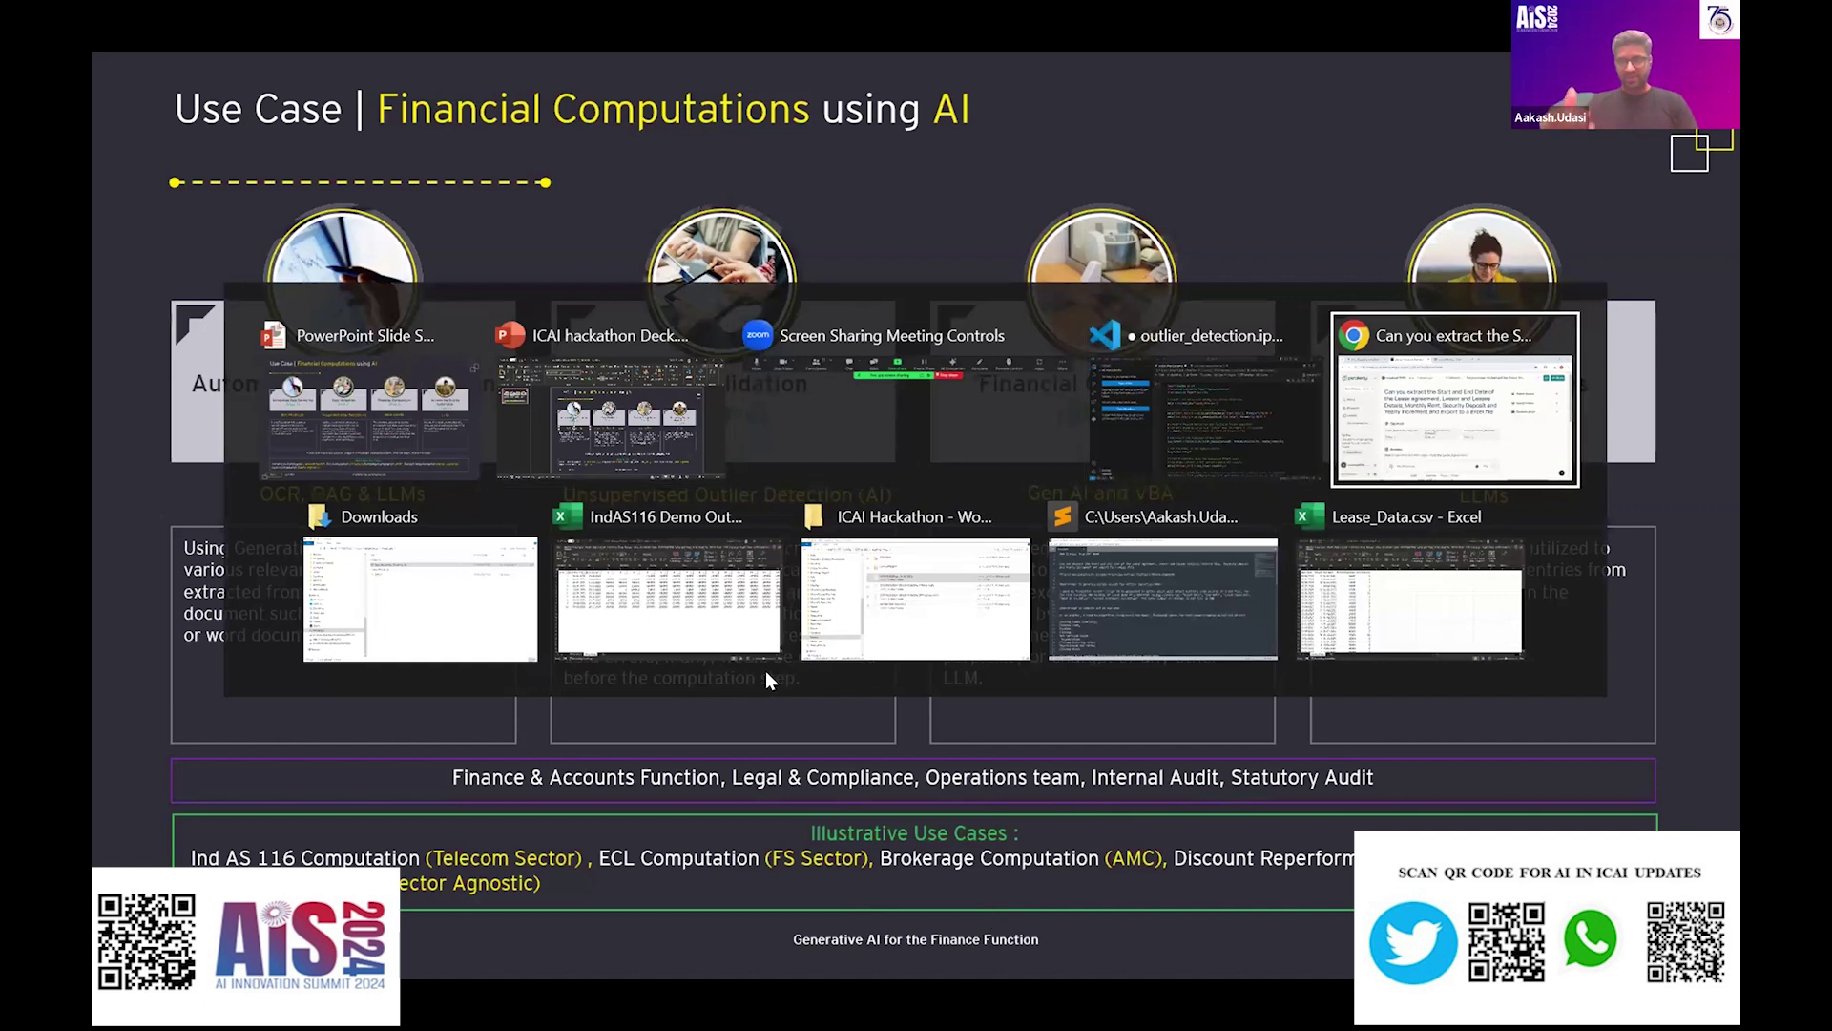
key("alt+Tab")
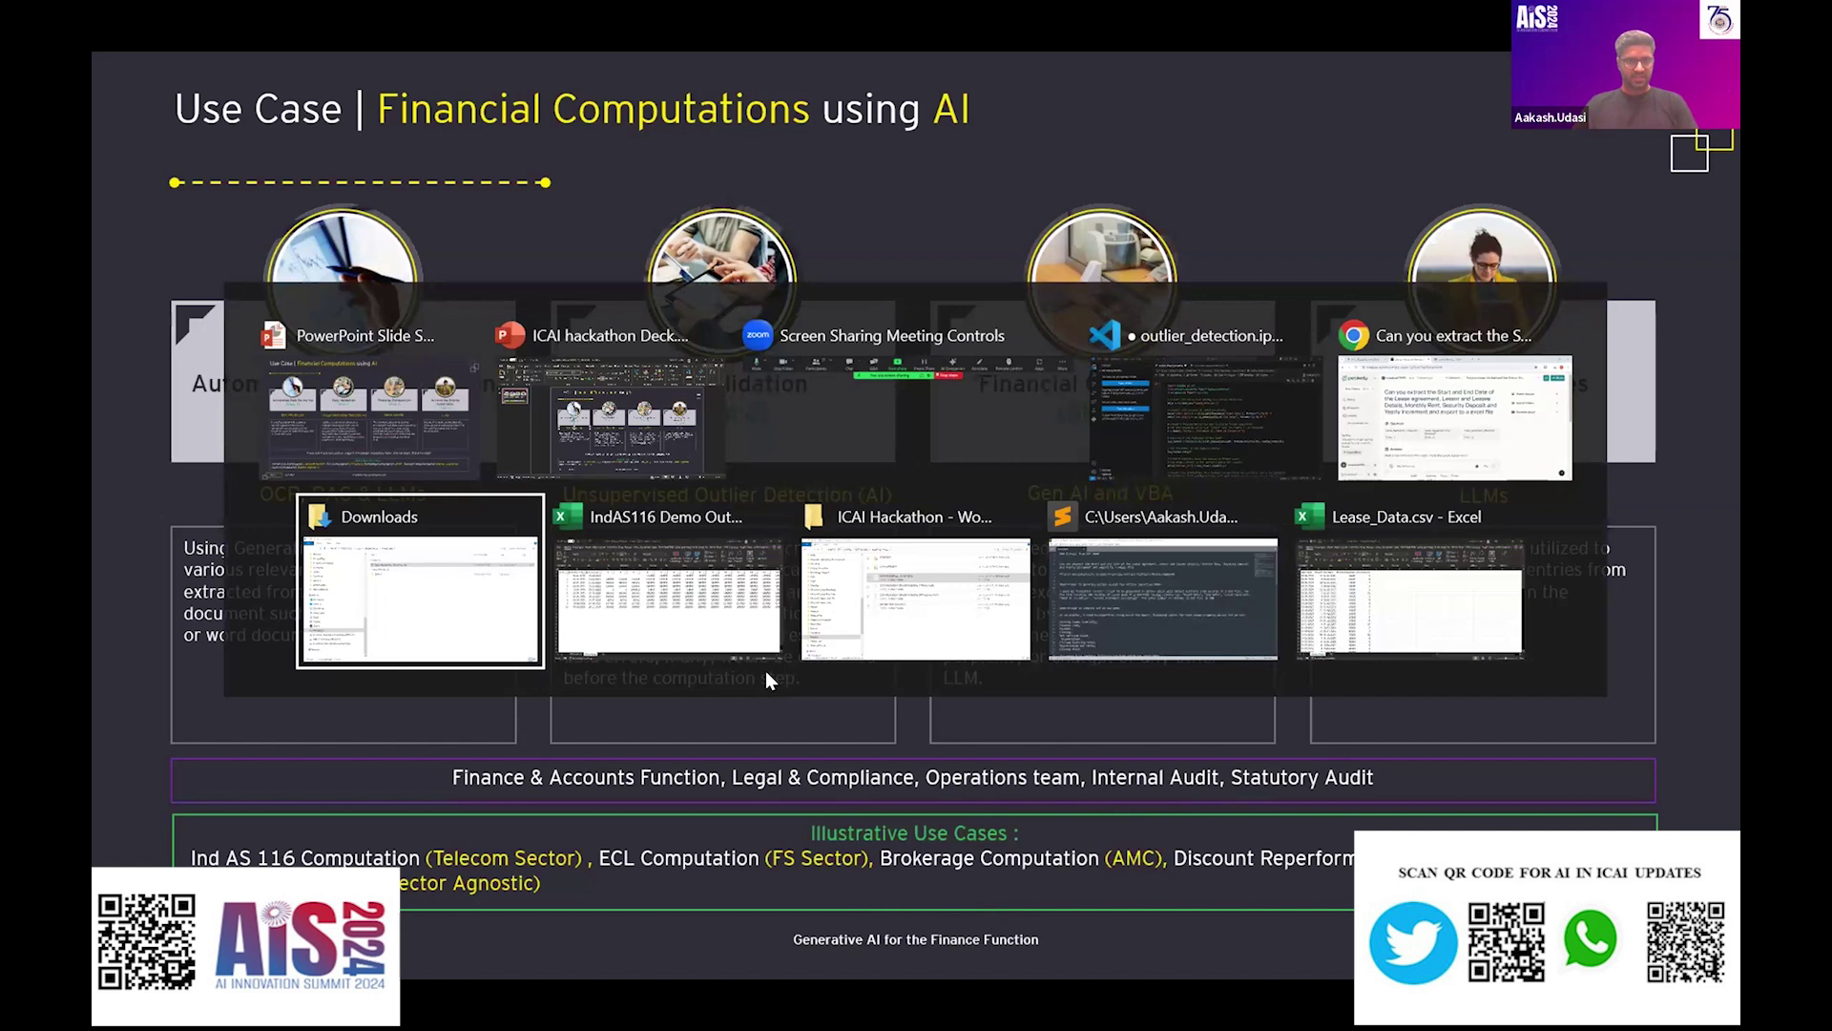
key("alt+Tab")
key("alt+Tab")
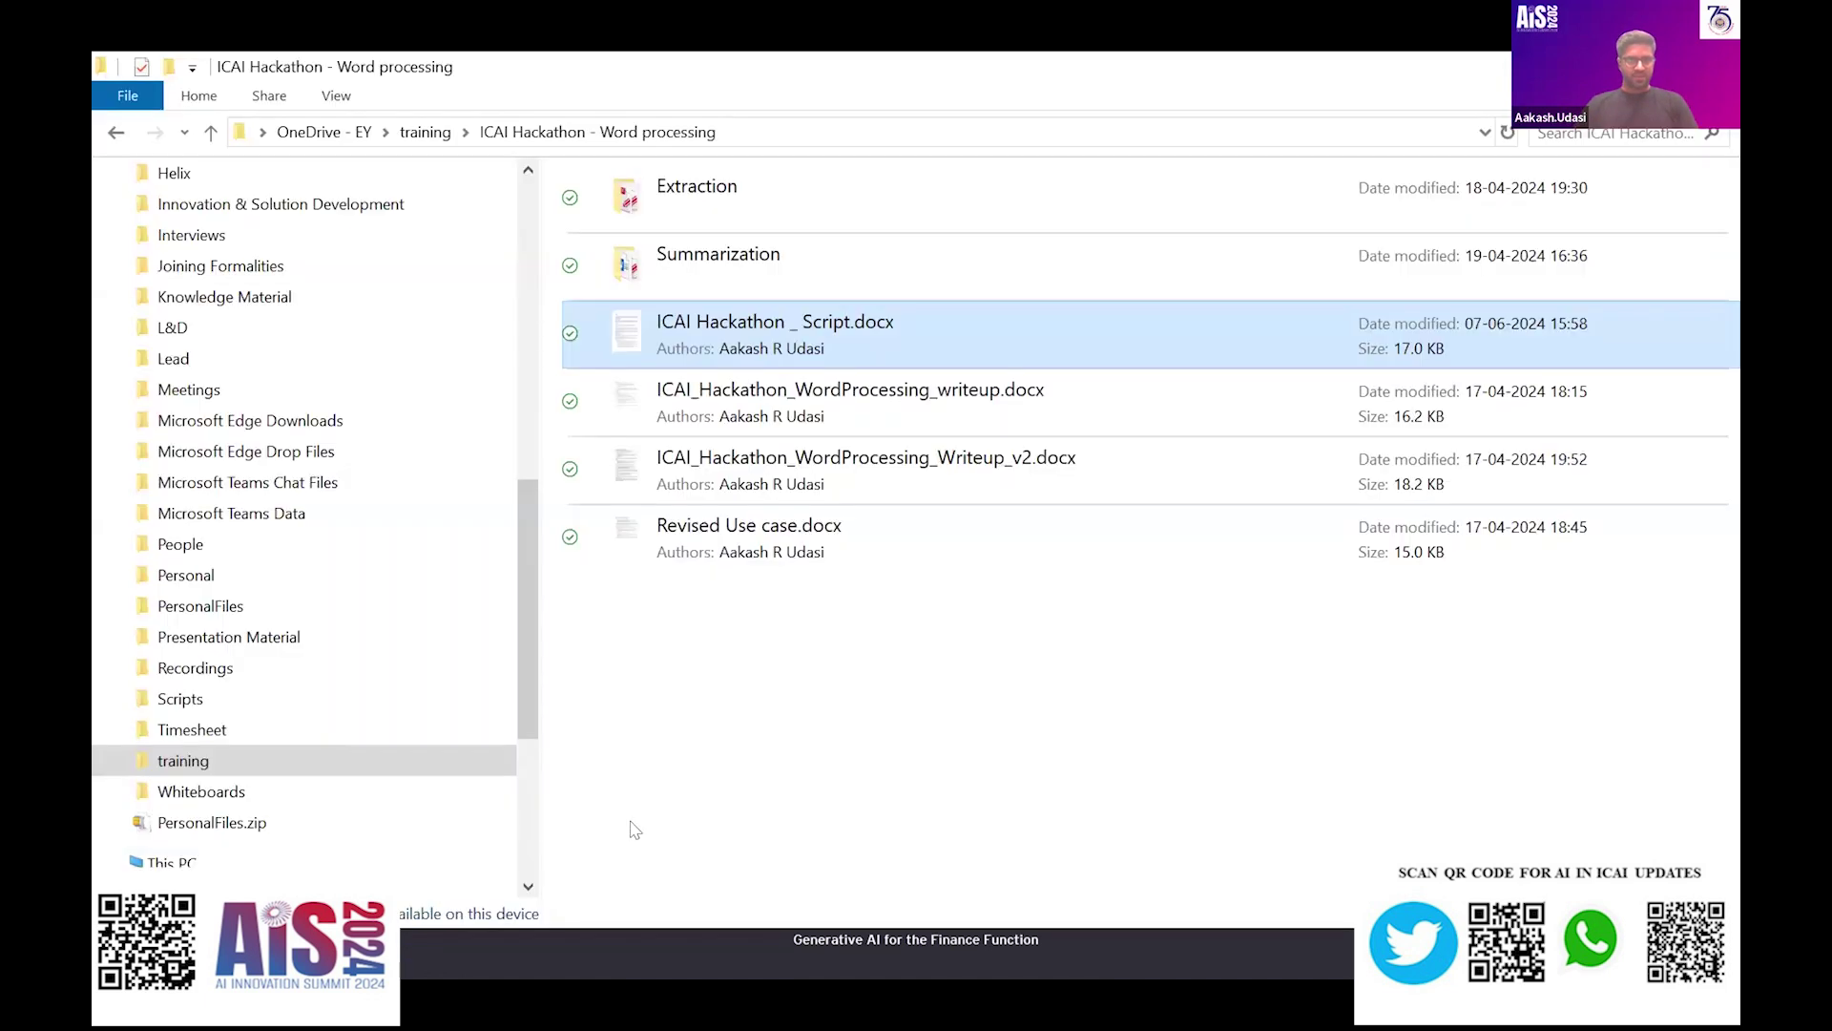
key("alt+Tab")
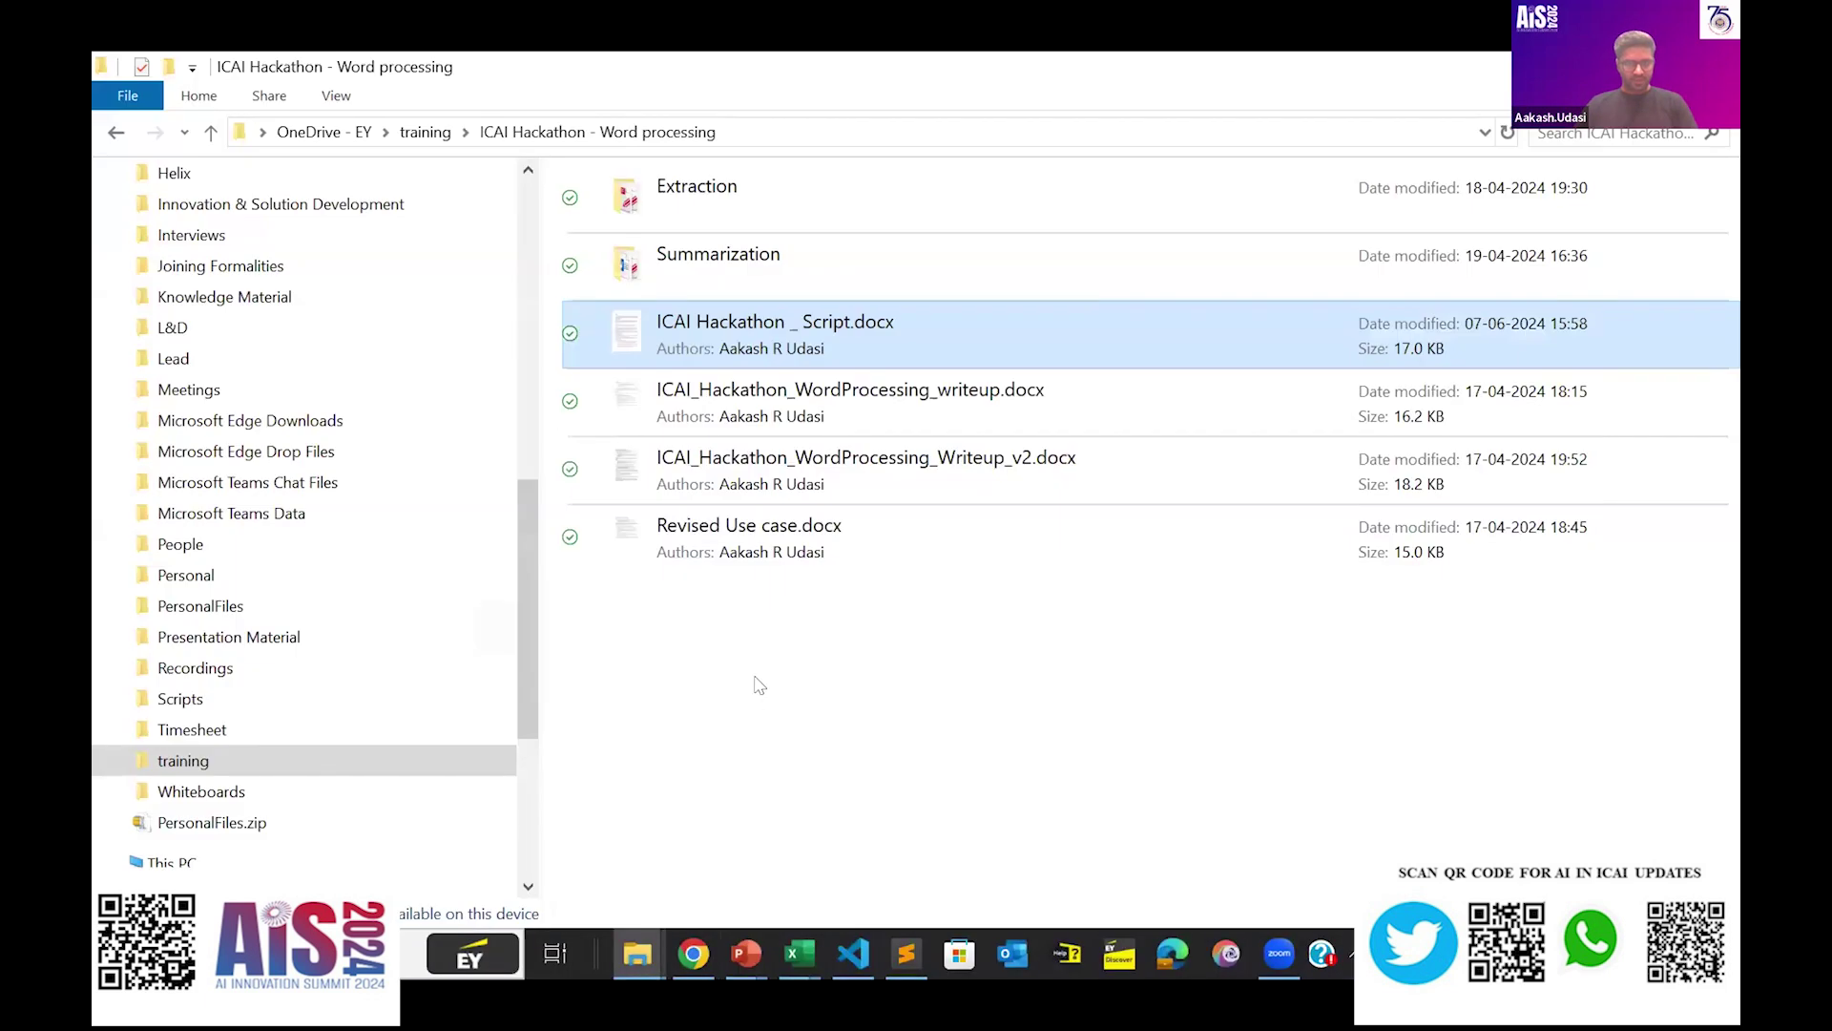
scroll(268, 492, "up", 9)
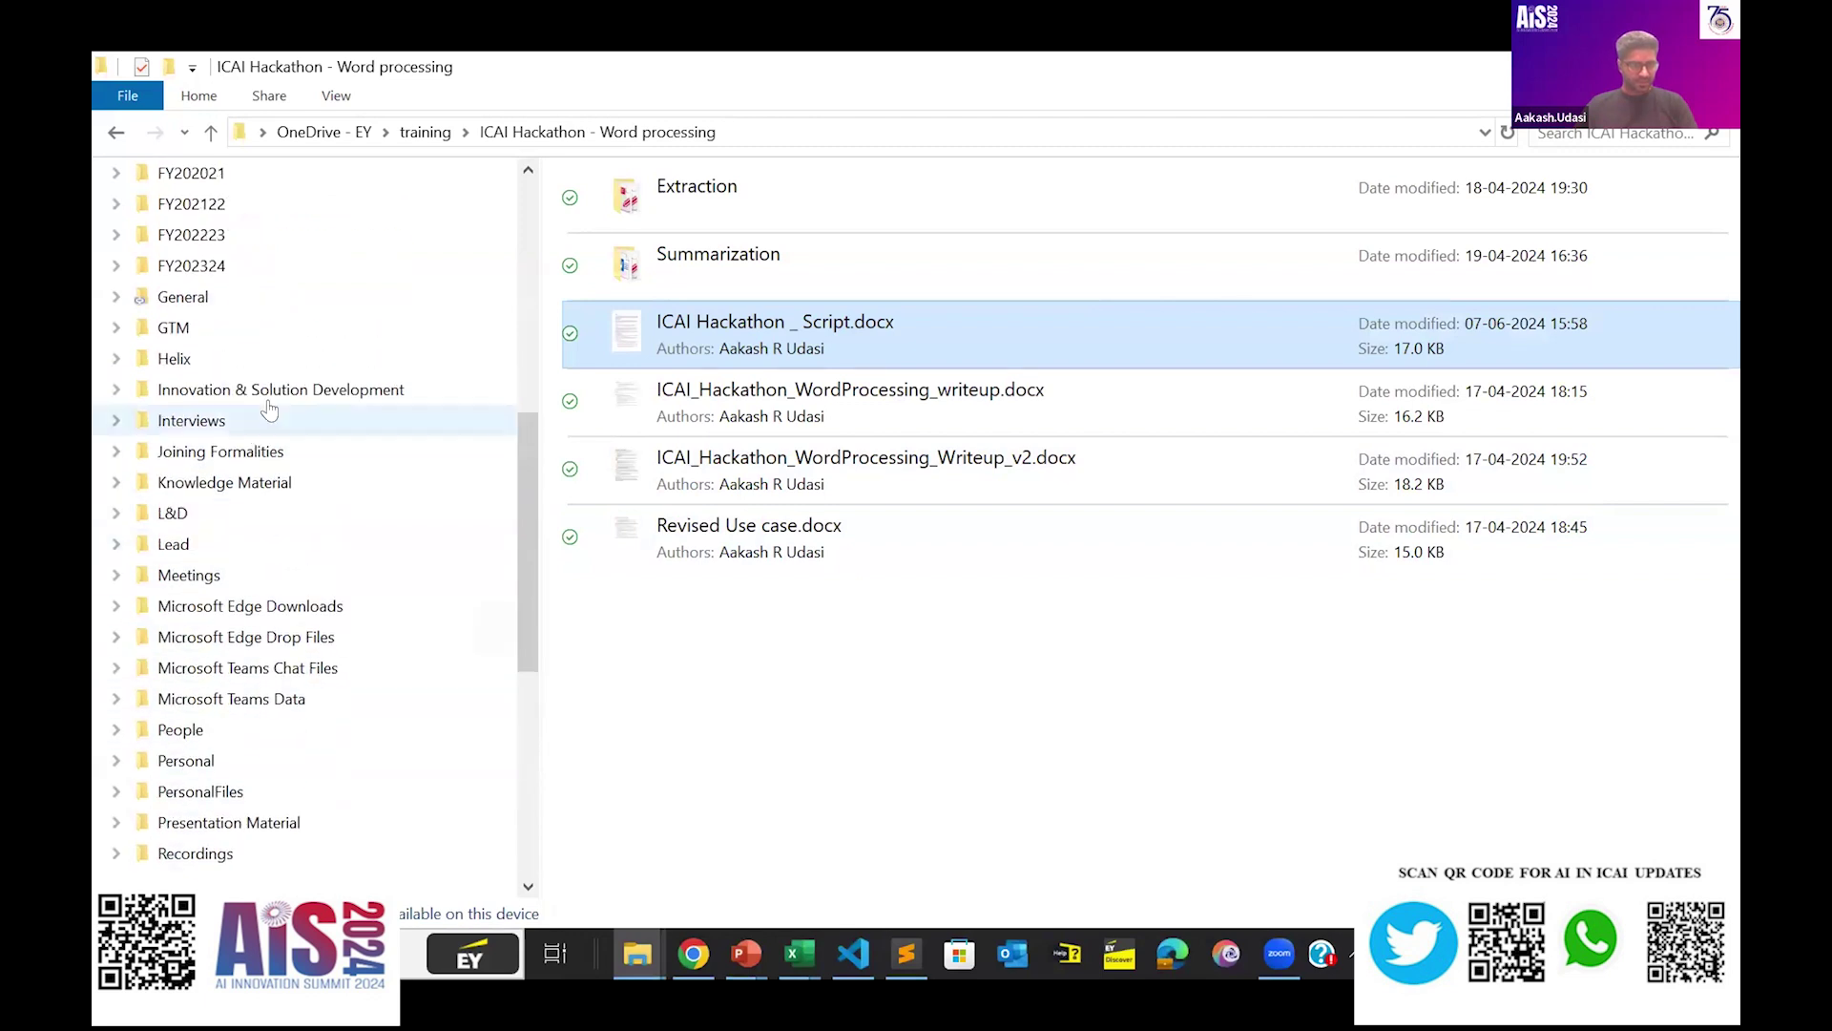
left_click(267, 380)
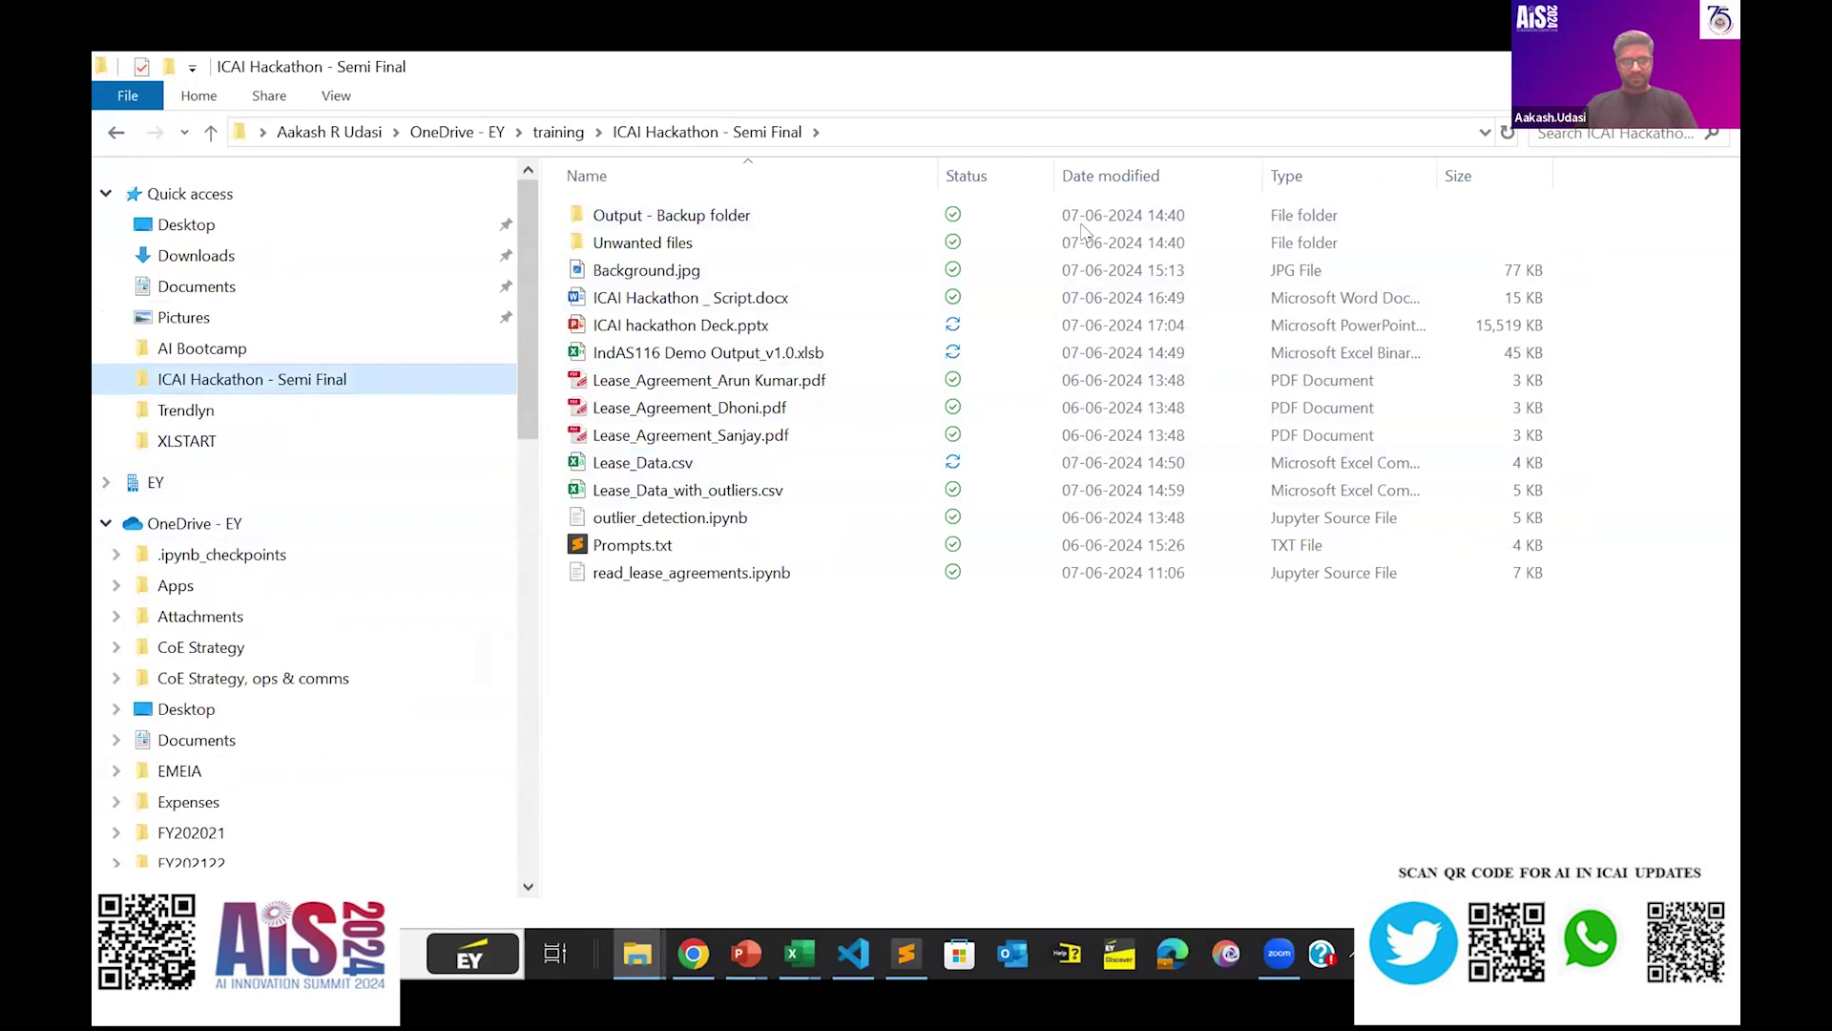
Open the first lease agreement PDF in the folder, review its parties, term and rent clauses, and close the document.
double_click(735, 382)
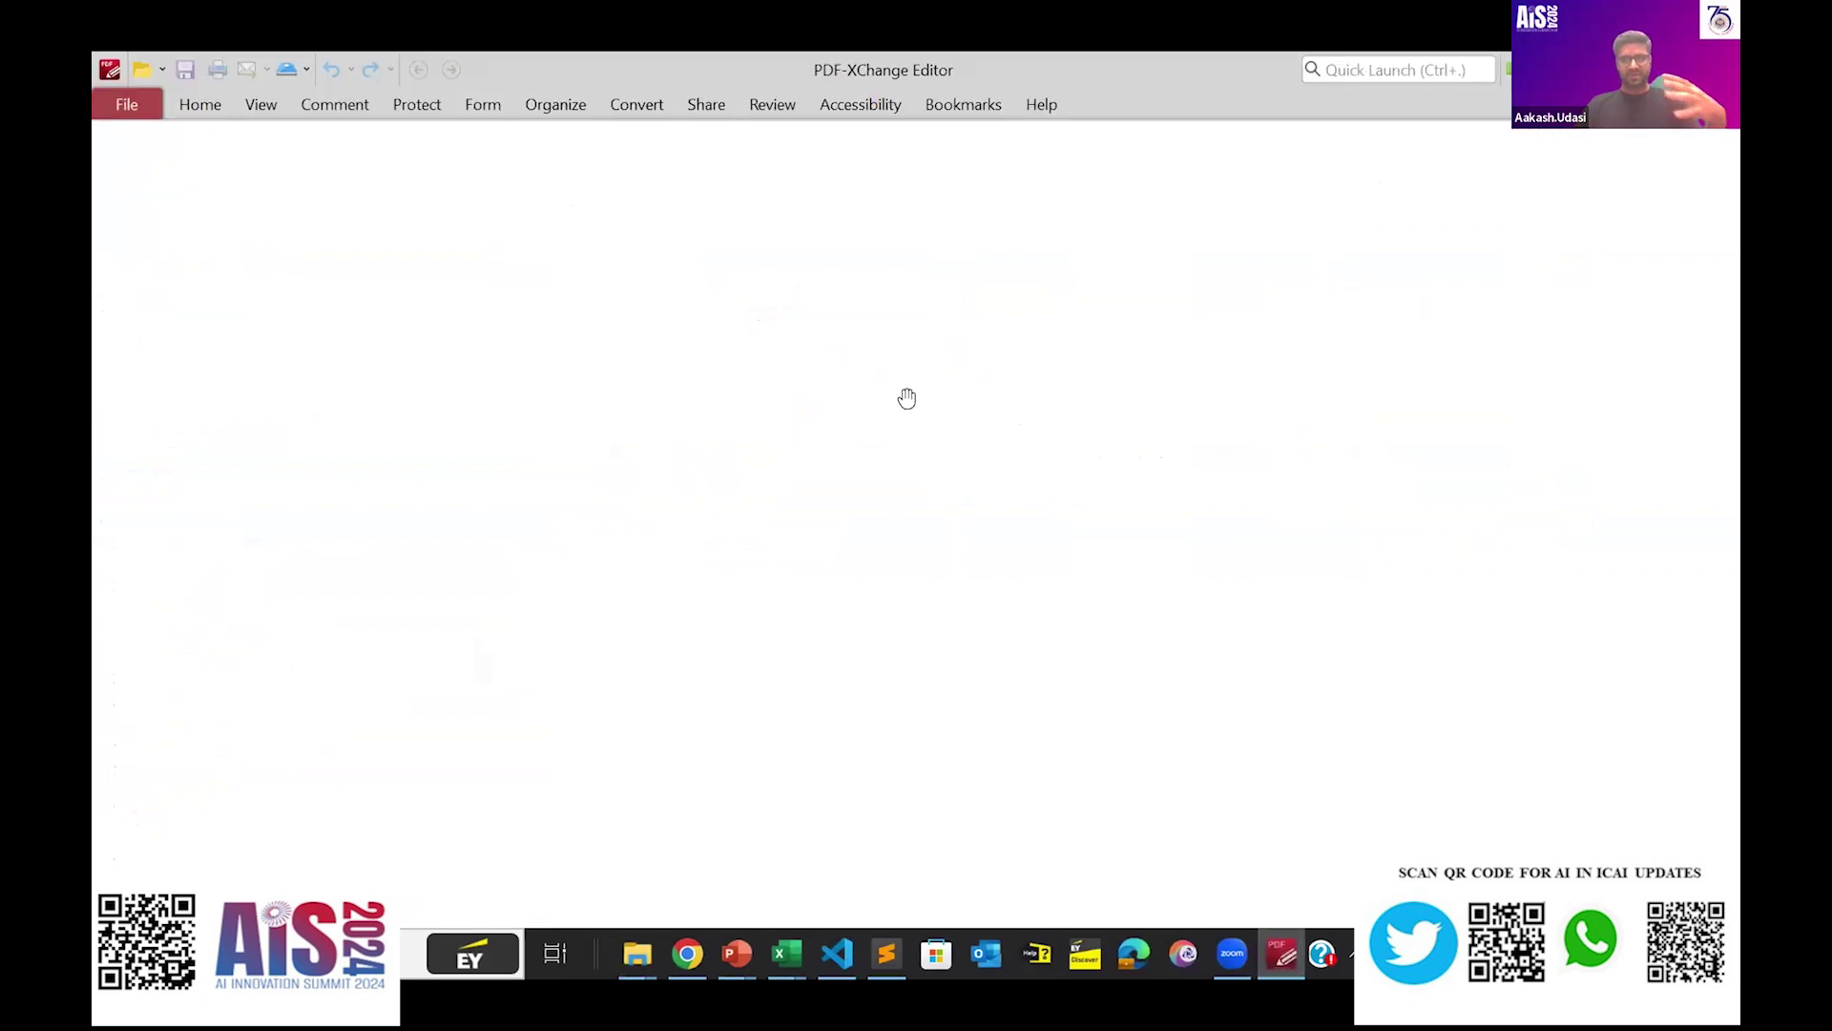
scroll(1010, 437, "down", 3)
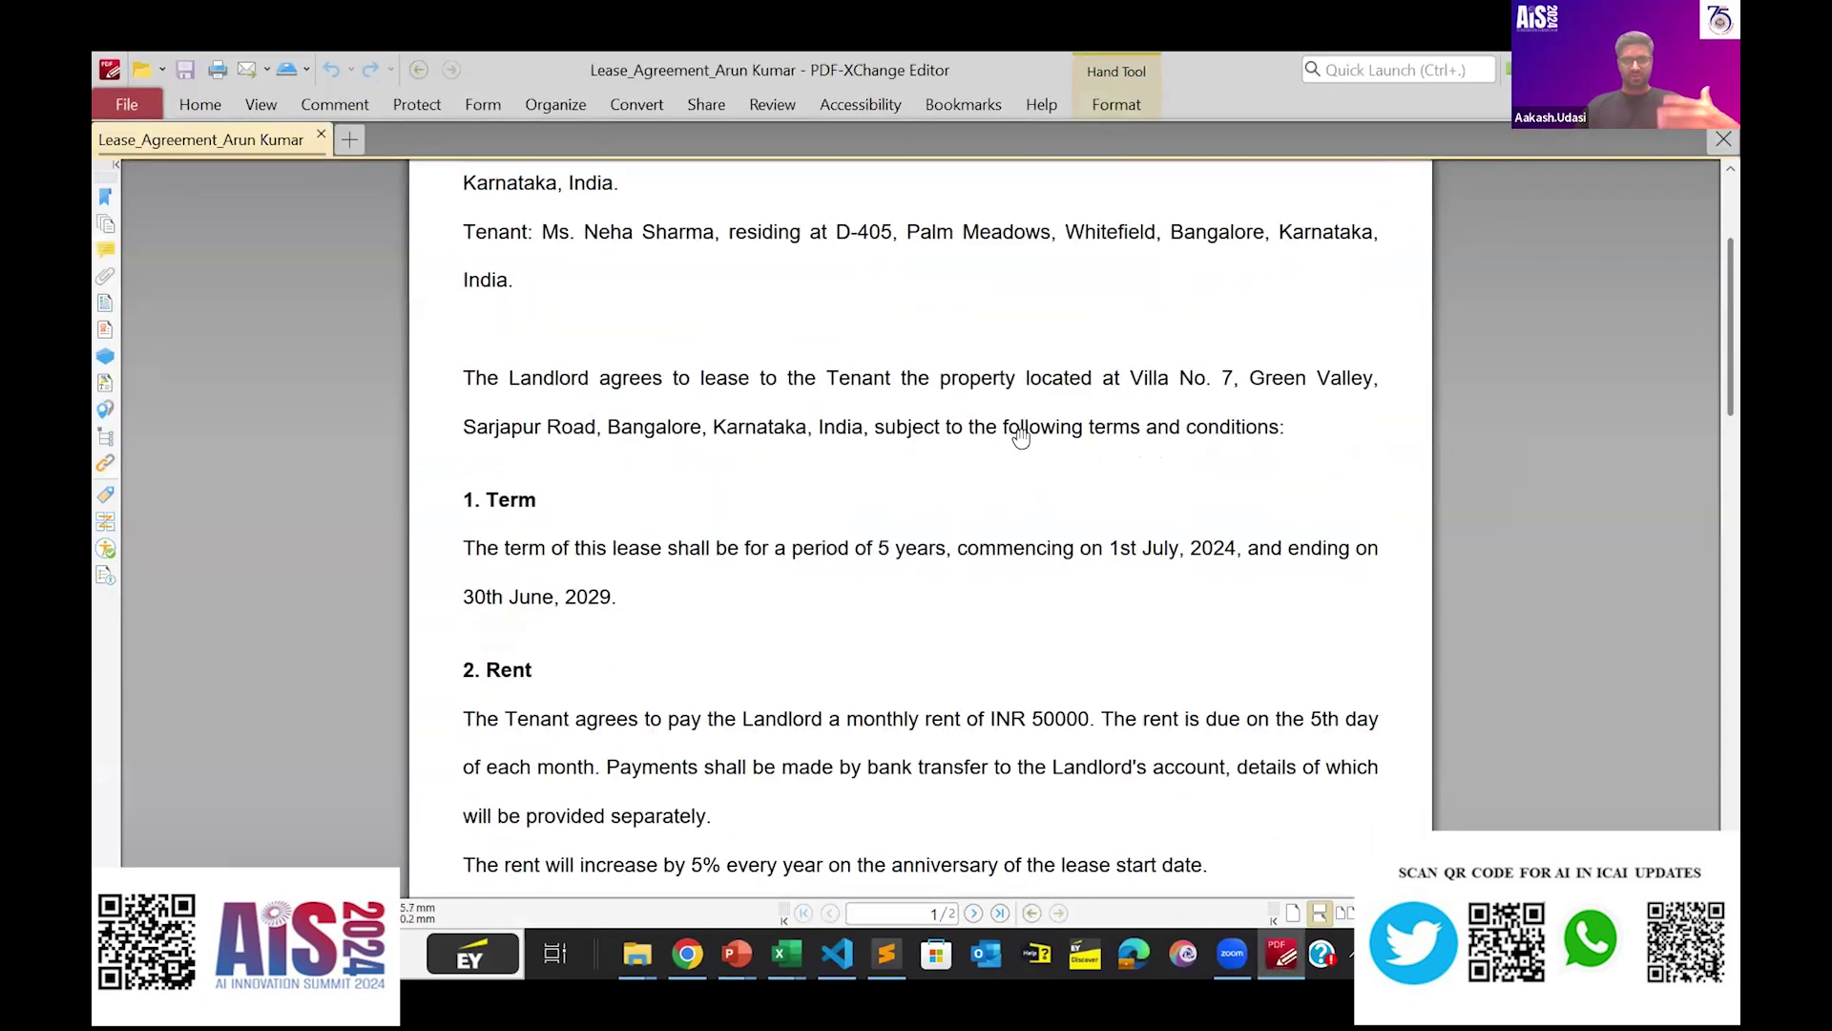
scroll(1010, 436, "up", 4)
scroll(916, 420, "down", 1)
scroll(916, 420, "down", 7)
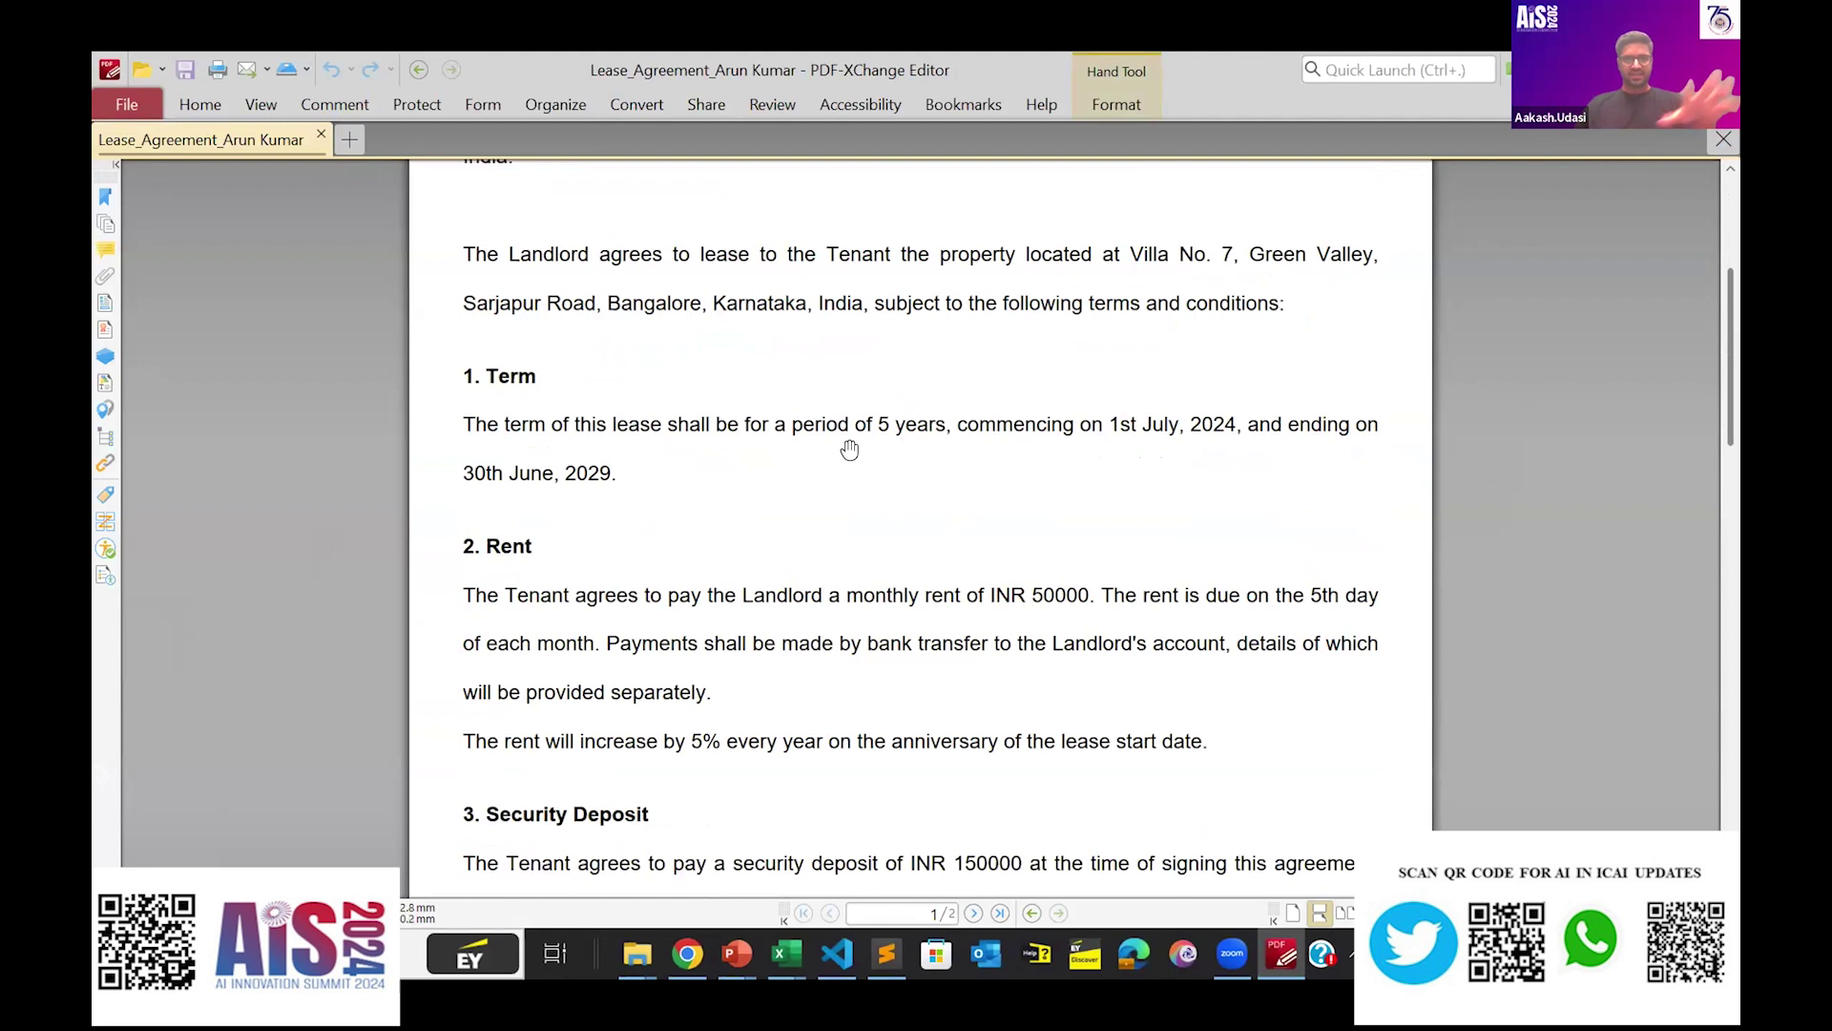
scroll(945, 420, "up", 6)
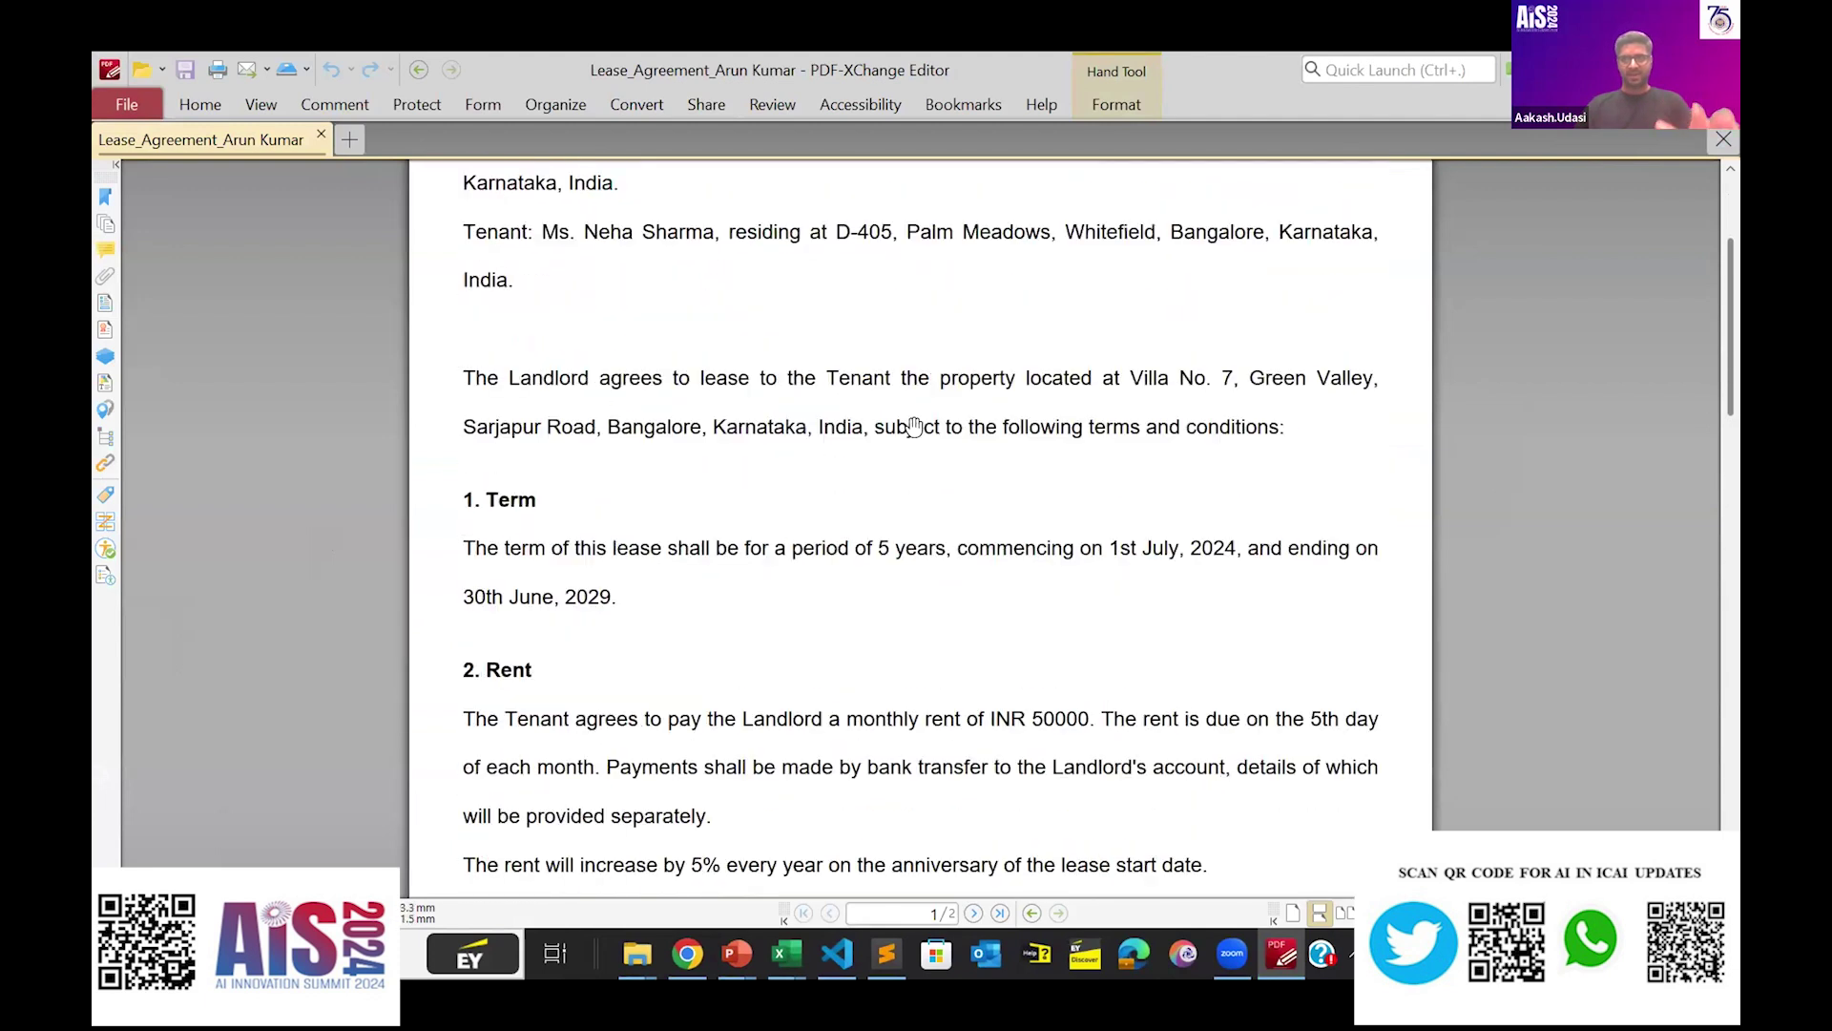
key("ctrl+w")
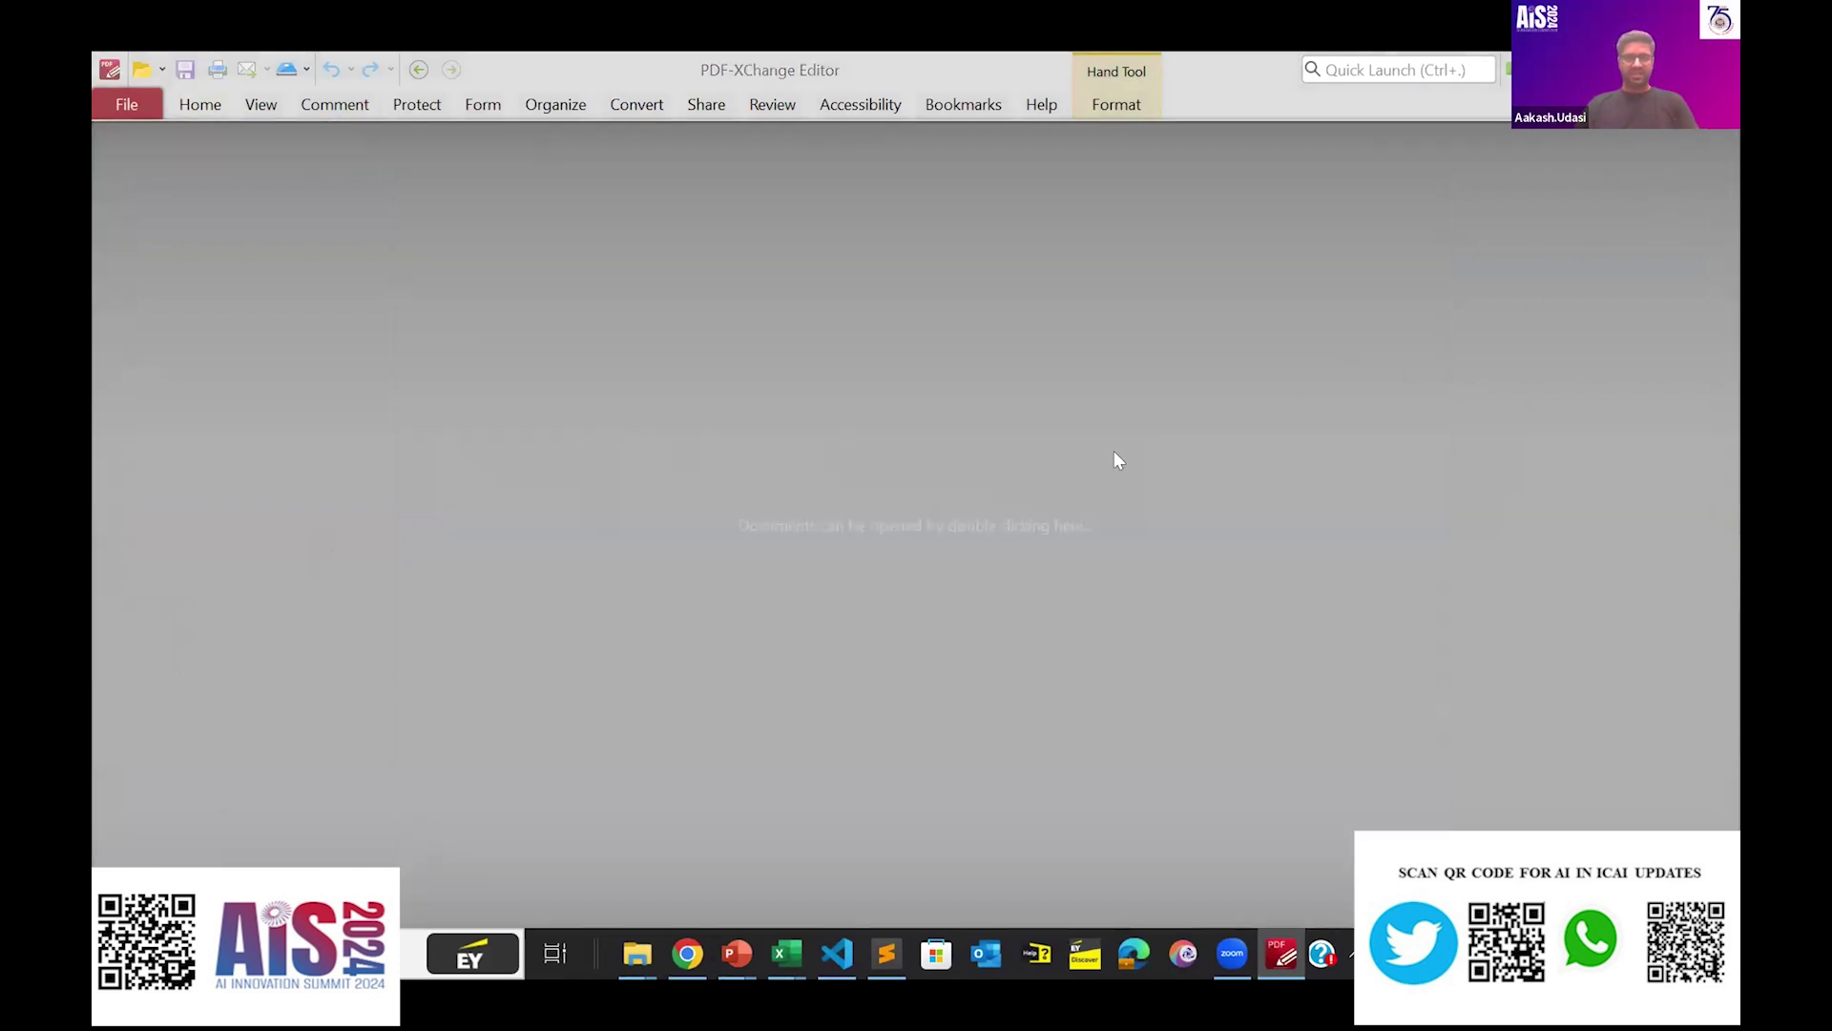
Switch to the Perplexity thread in Chrome and highlight the prompt asking for the lease details to be extracted and exported.
key("alt+Tab")
key("alt+Tab")
key("alt+Tab")
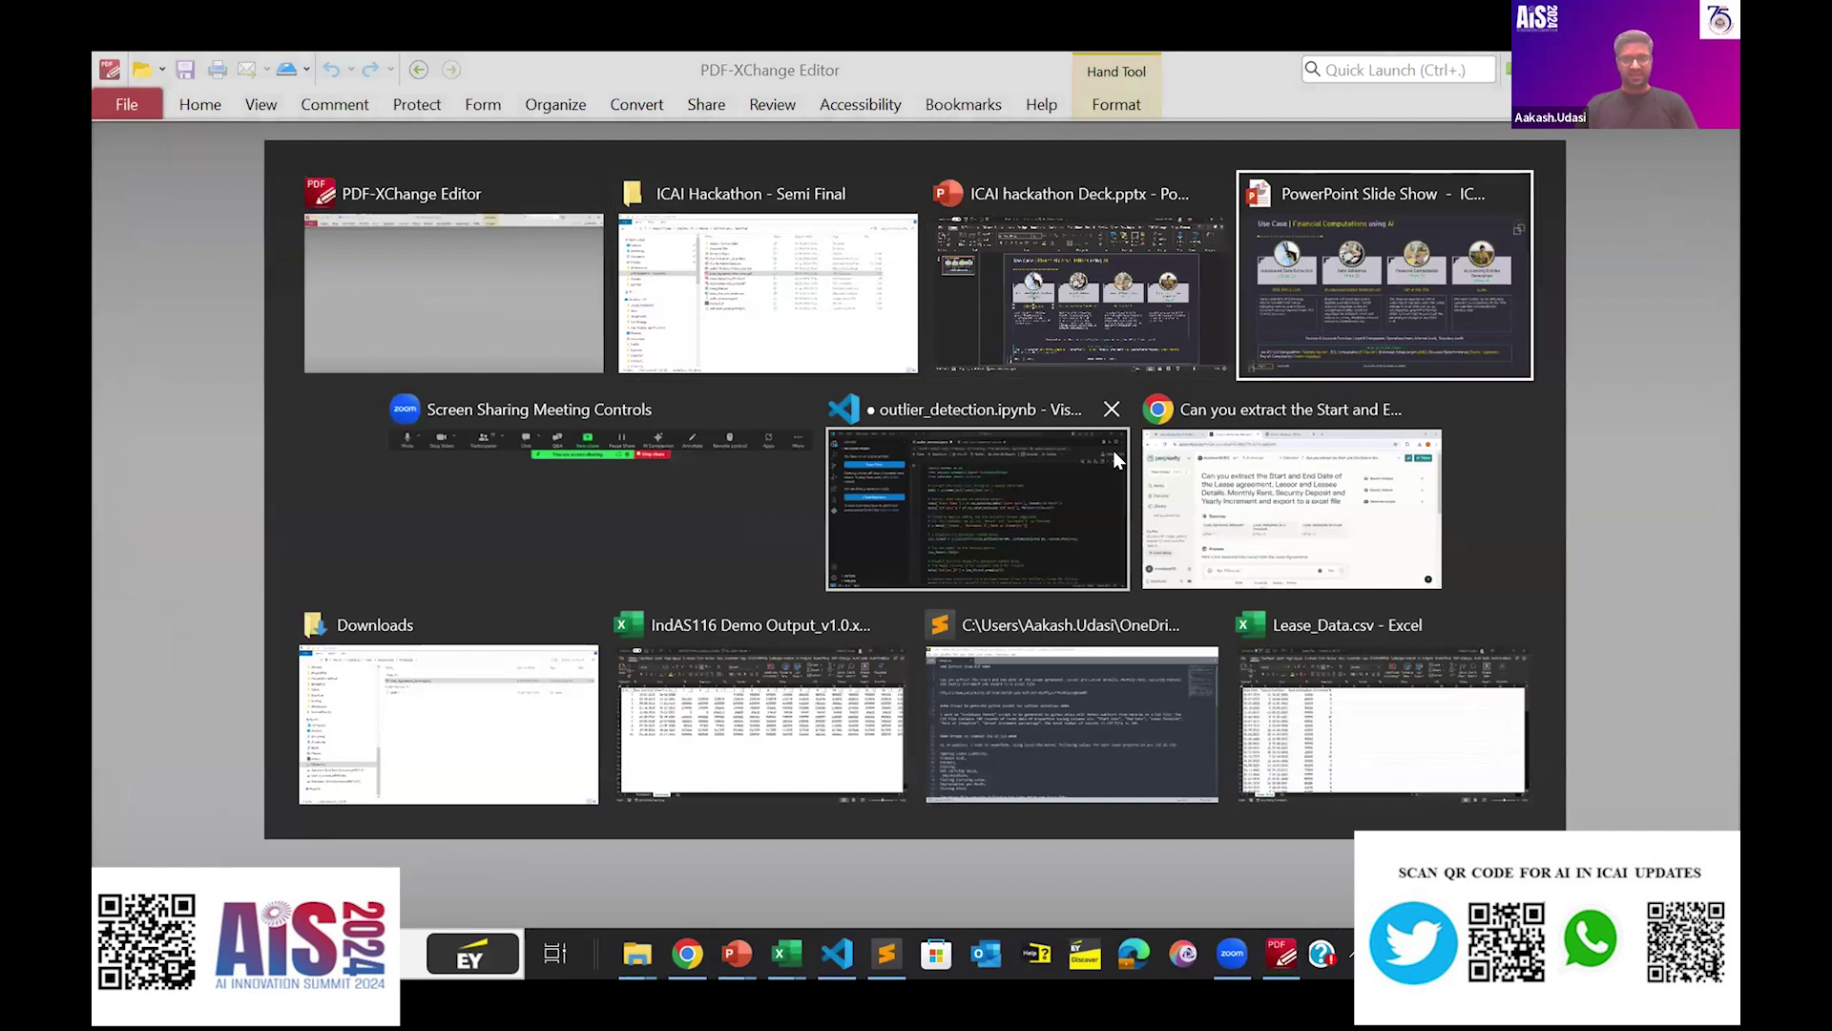
key("alt+Tab")
key("alt+Tab")
key("alt+Tab")
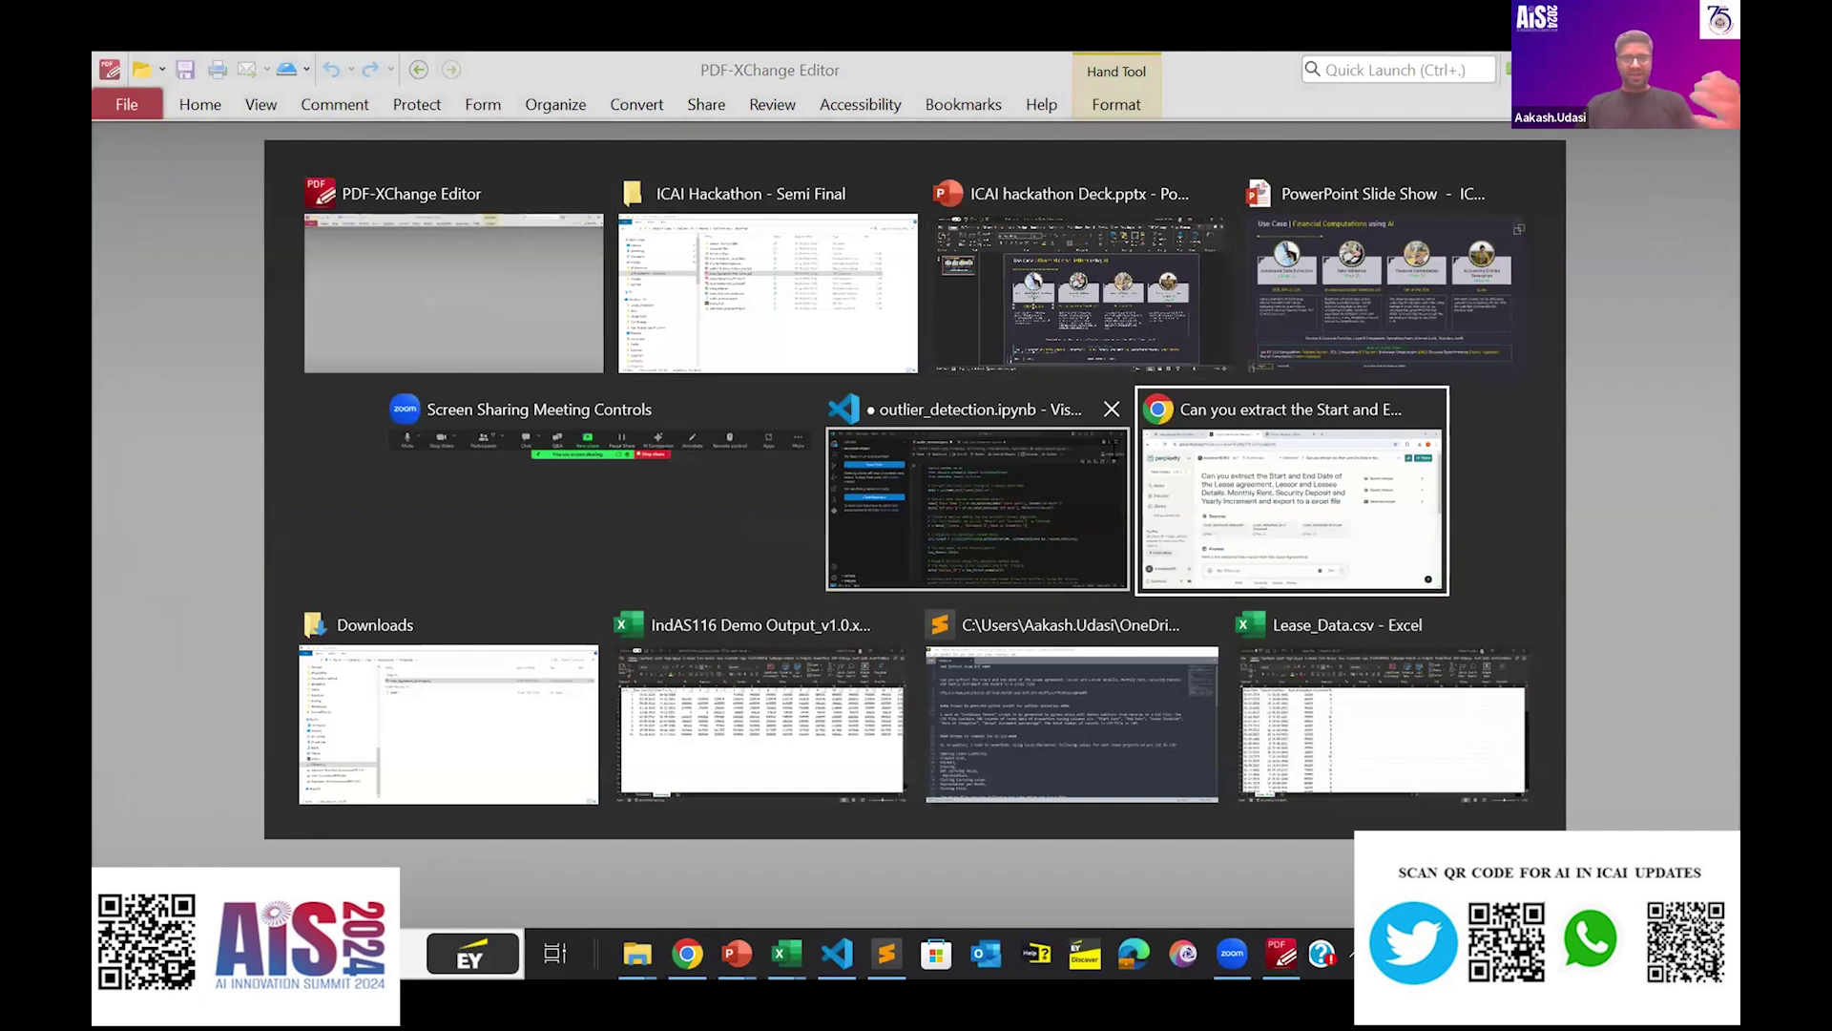
scroll(854, 454, "down", 3)
scroll(855, 453, "up", 3)
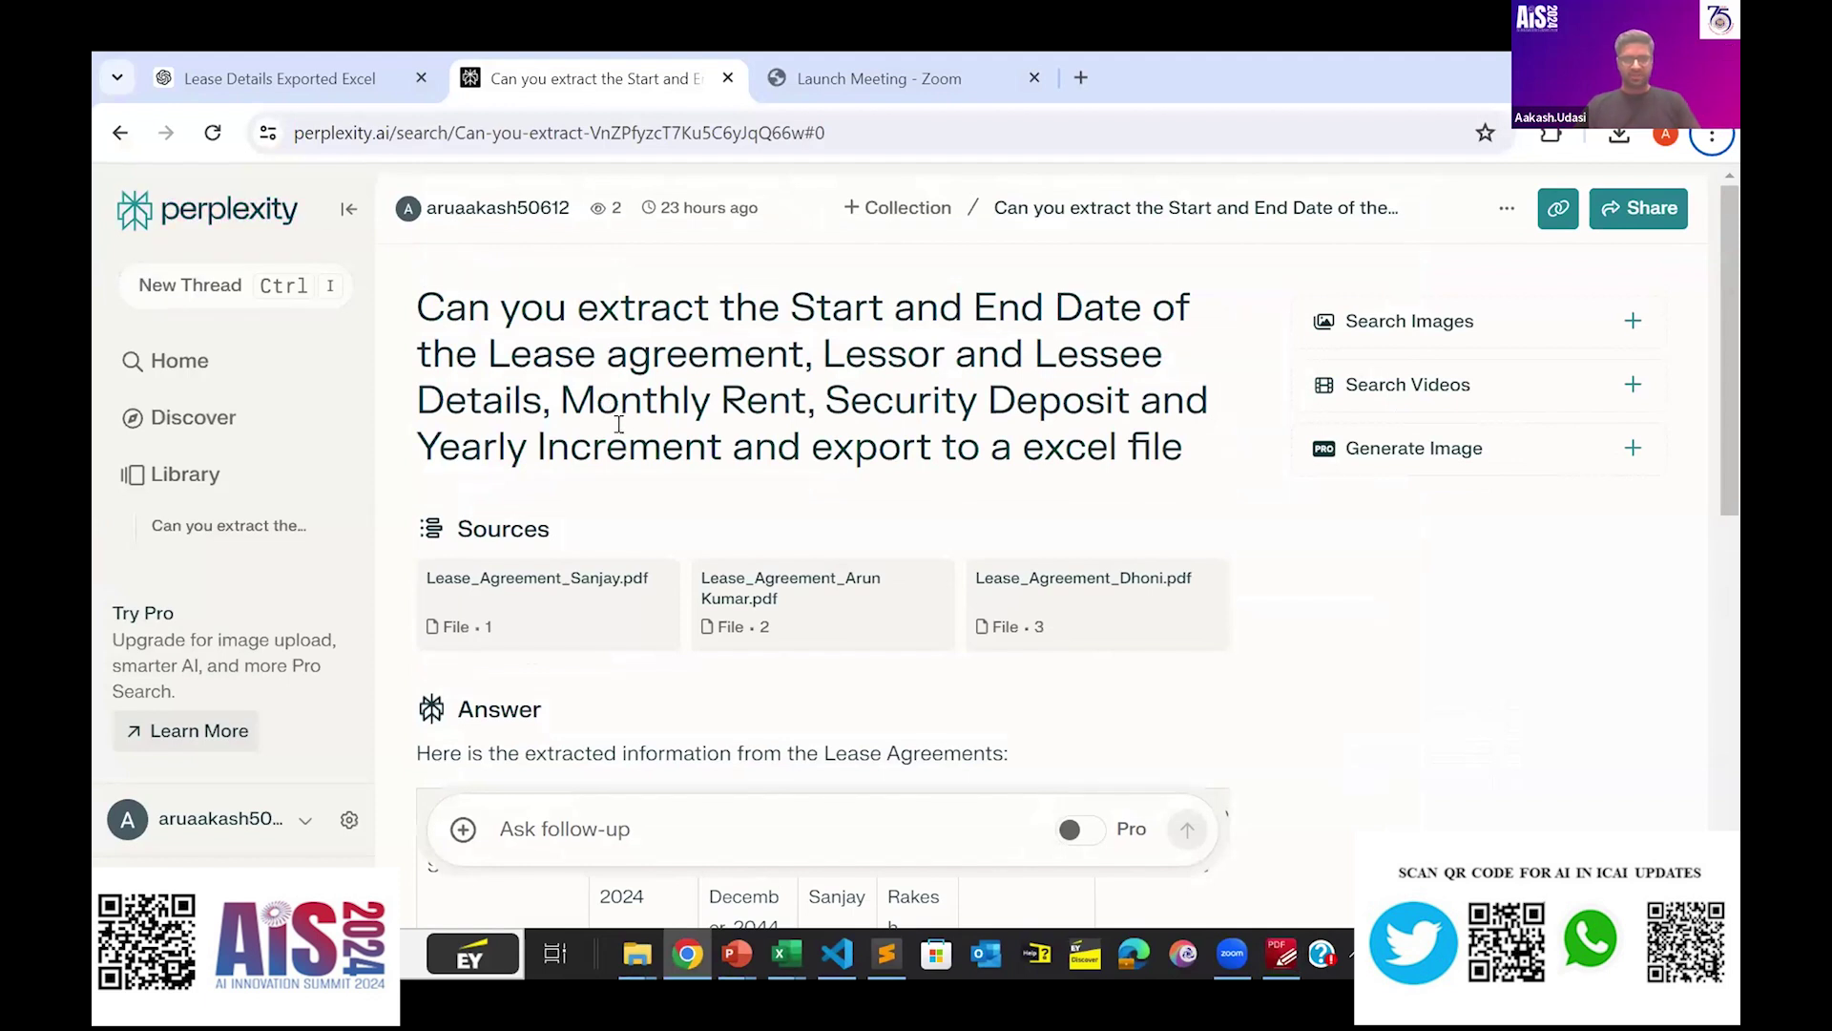
left_click_drag(427, 305, 1066, 446)
Examine the source lease agreement files and the extracted table of dates, parties, rent and deposit in the Perplexity answer.
scroll(732, 417, "down", 2)
scroll(732, 418, "down", 1)
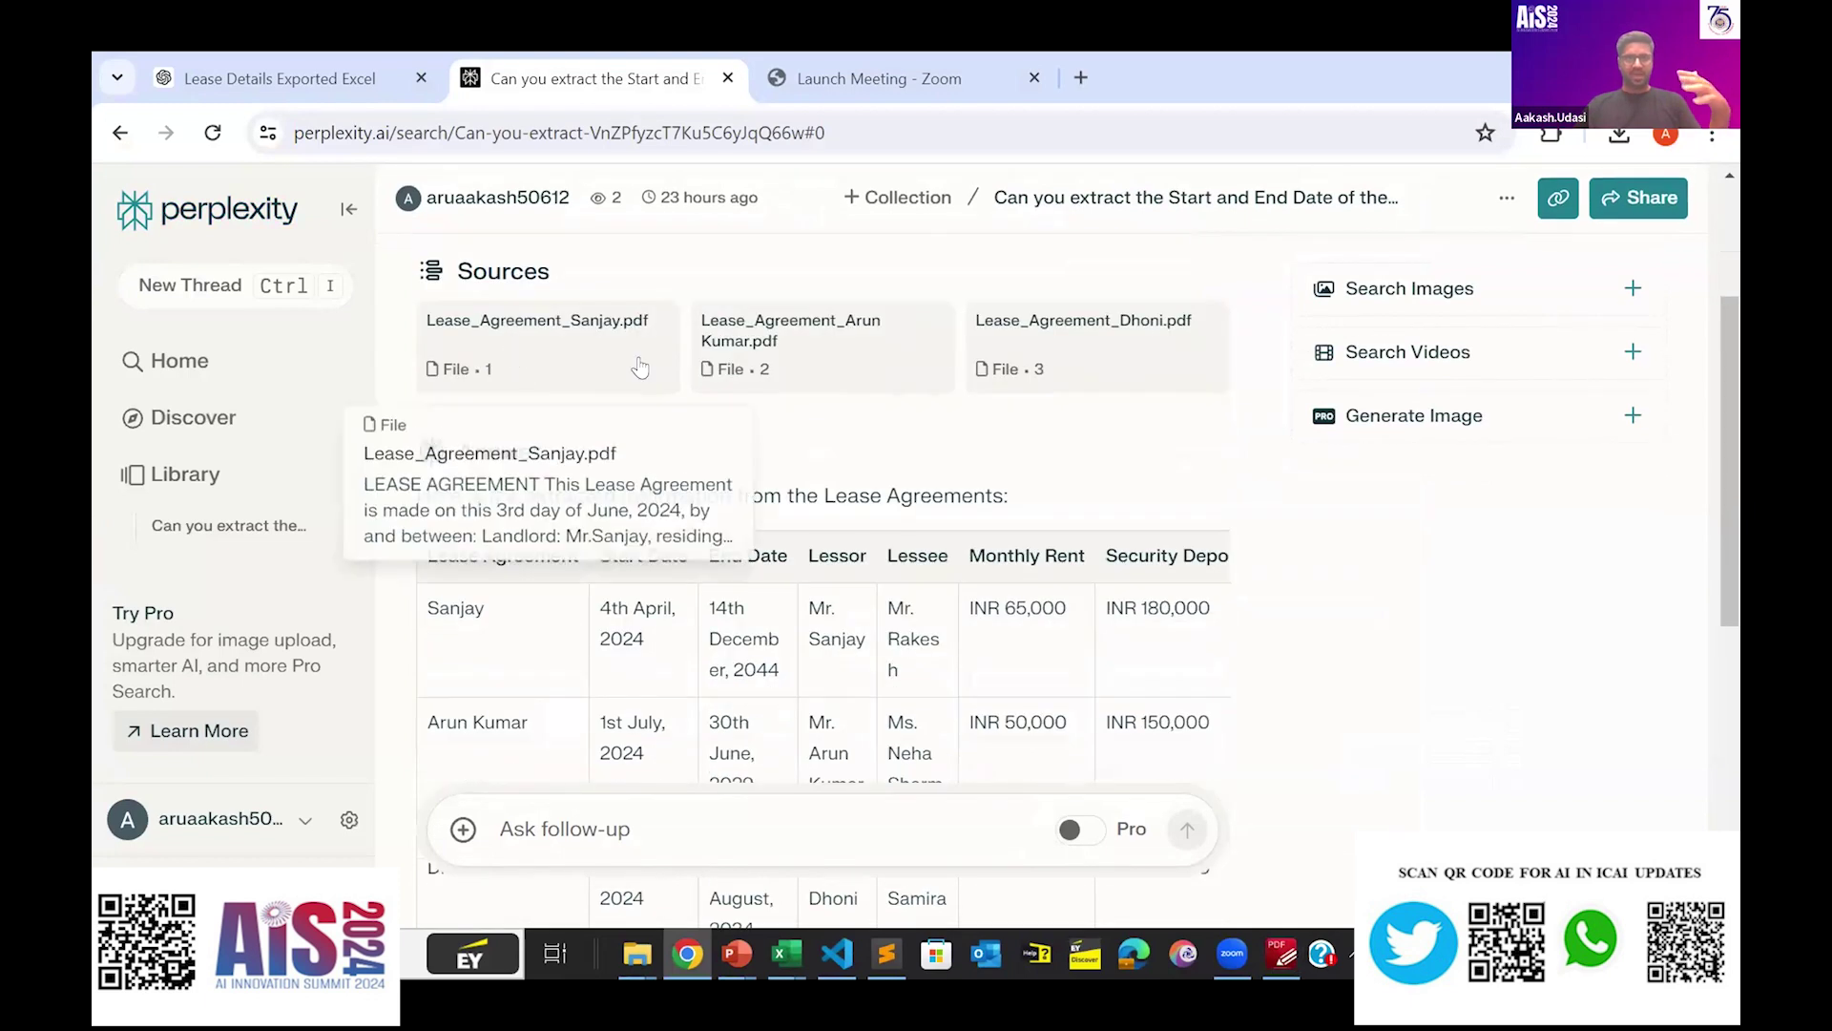
mouse_move(1097, 381)
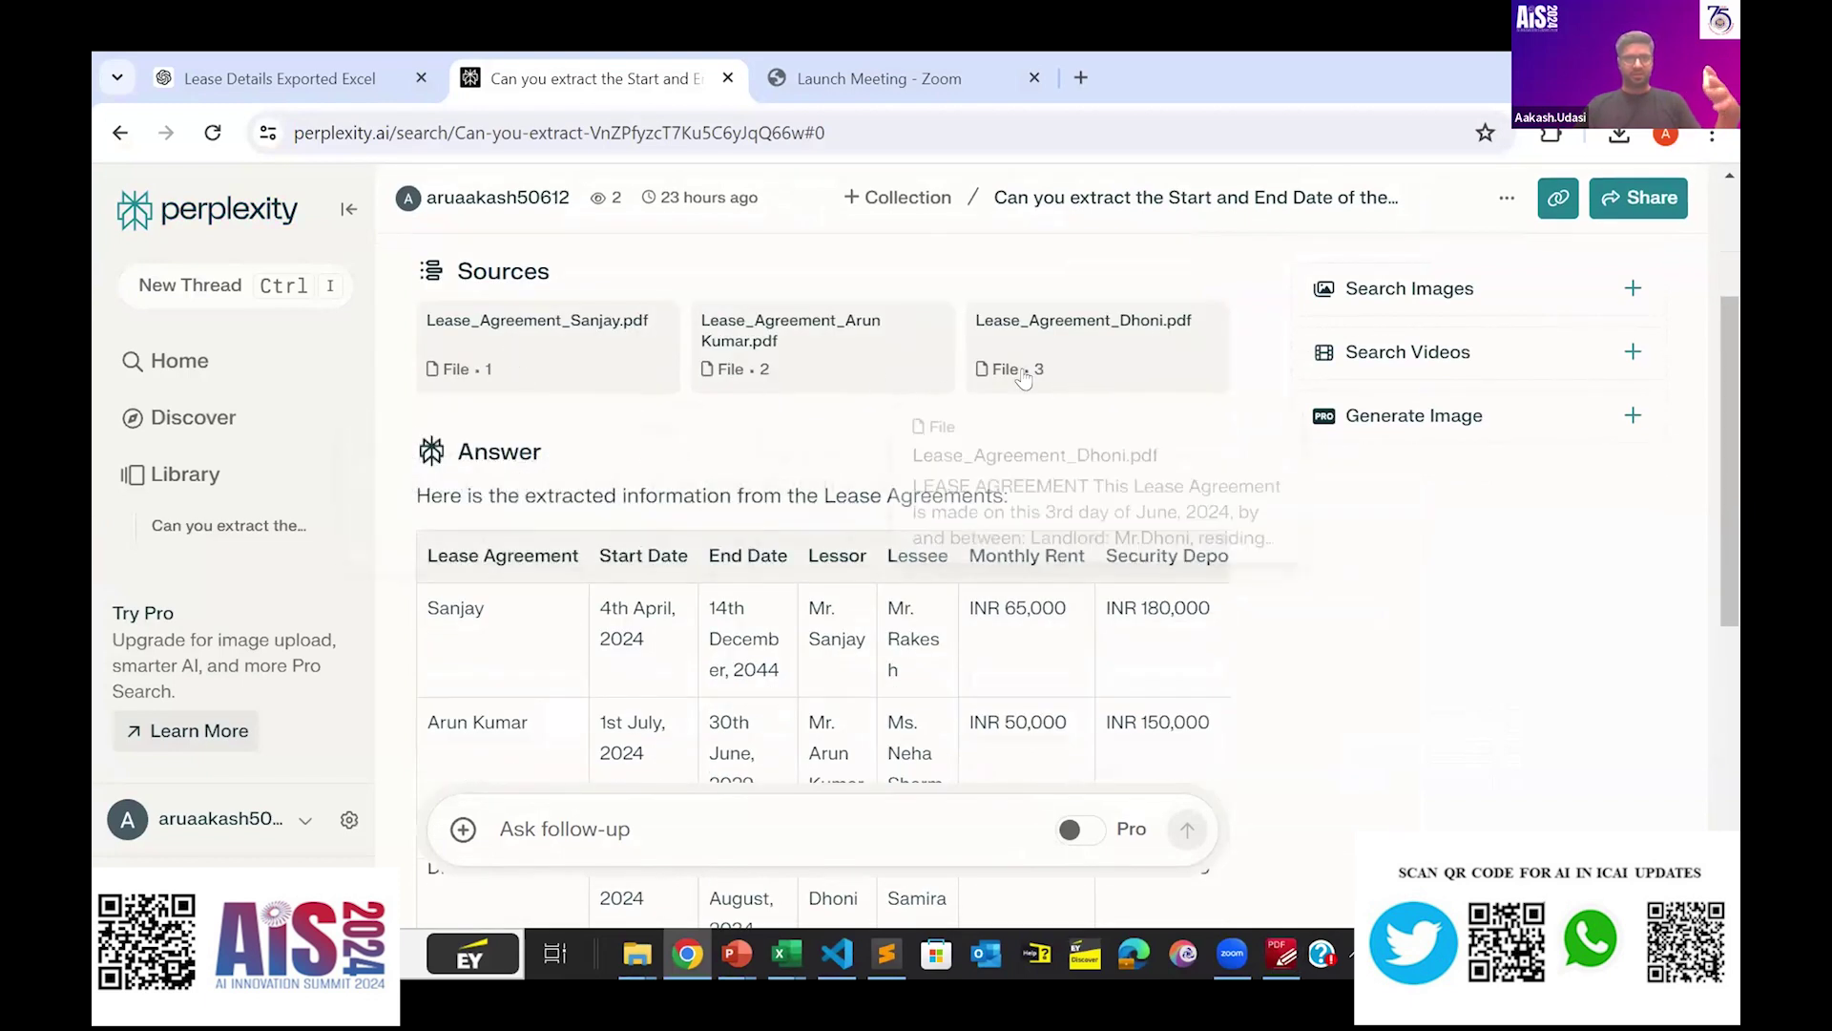
scroll(725, 392, "down", 1)
scroll(430, 382, "up", 2)
scroll(470, 353, "up", 2)
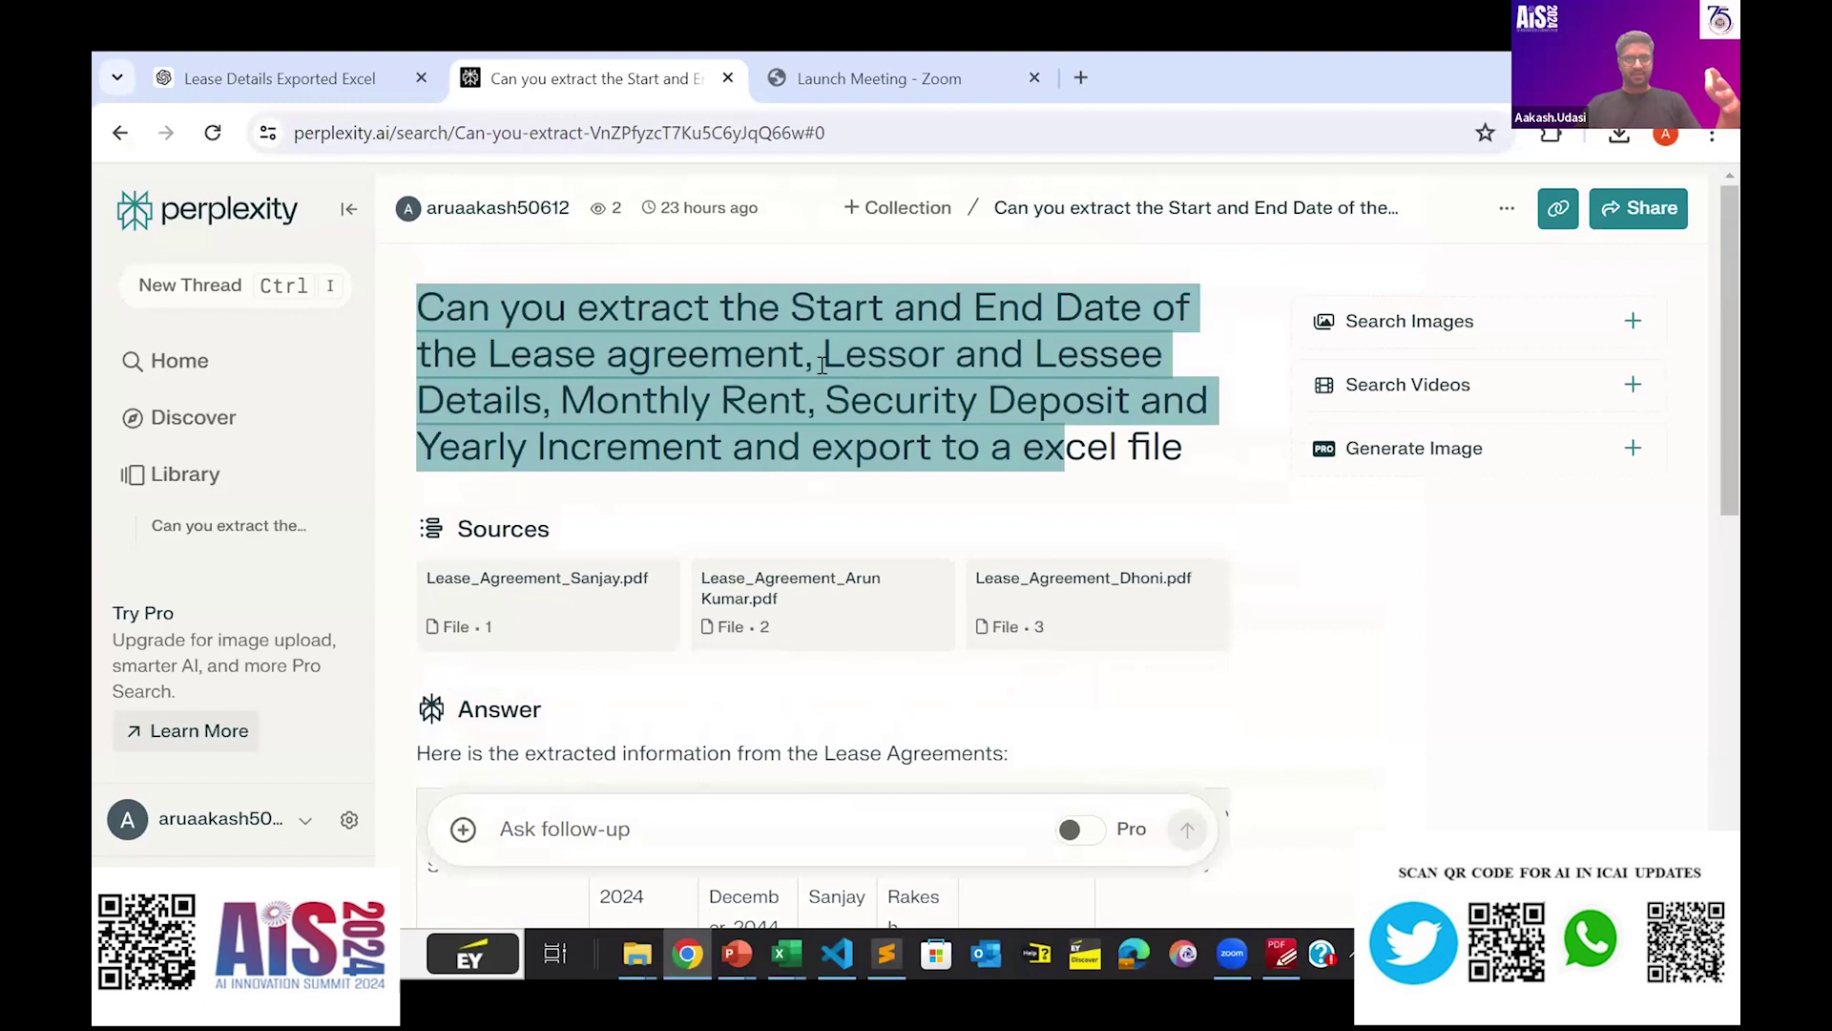
scroll(786, 457, "down", 5)
scroll(1183, 469, "down", 1)
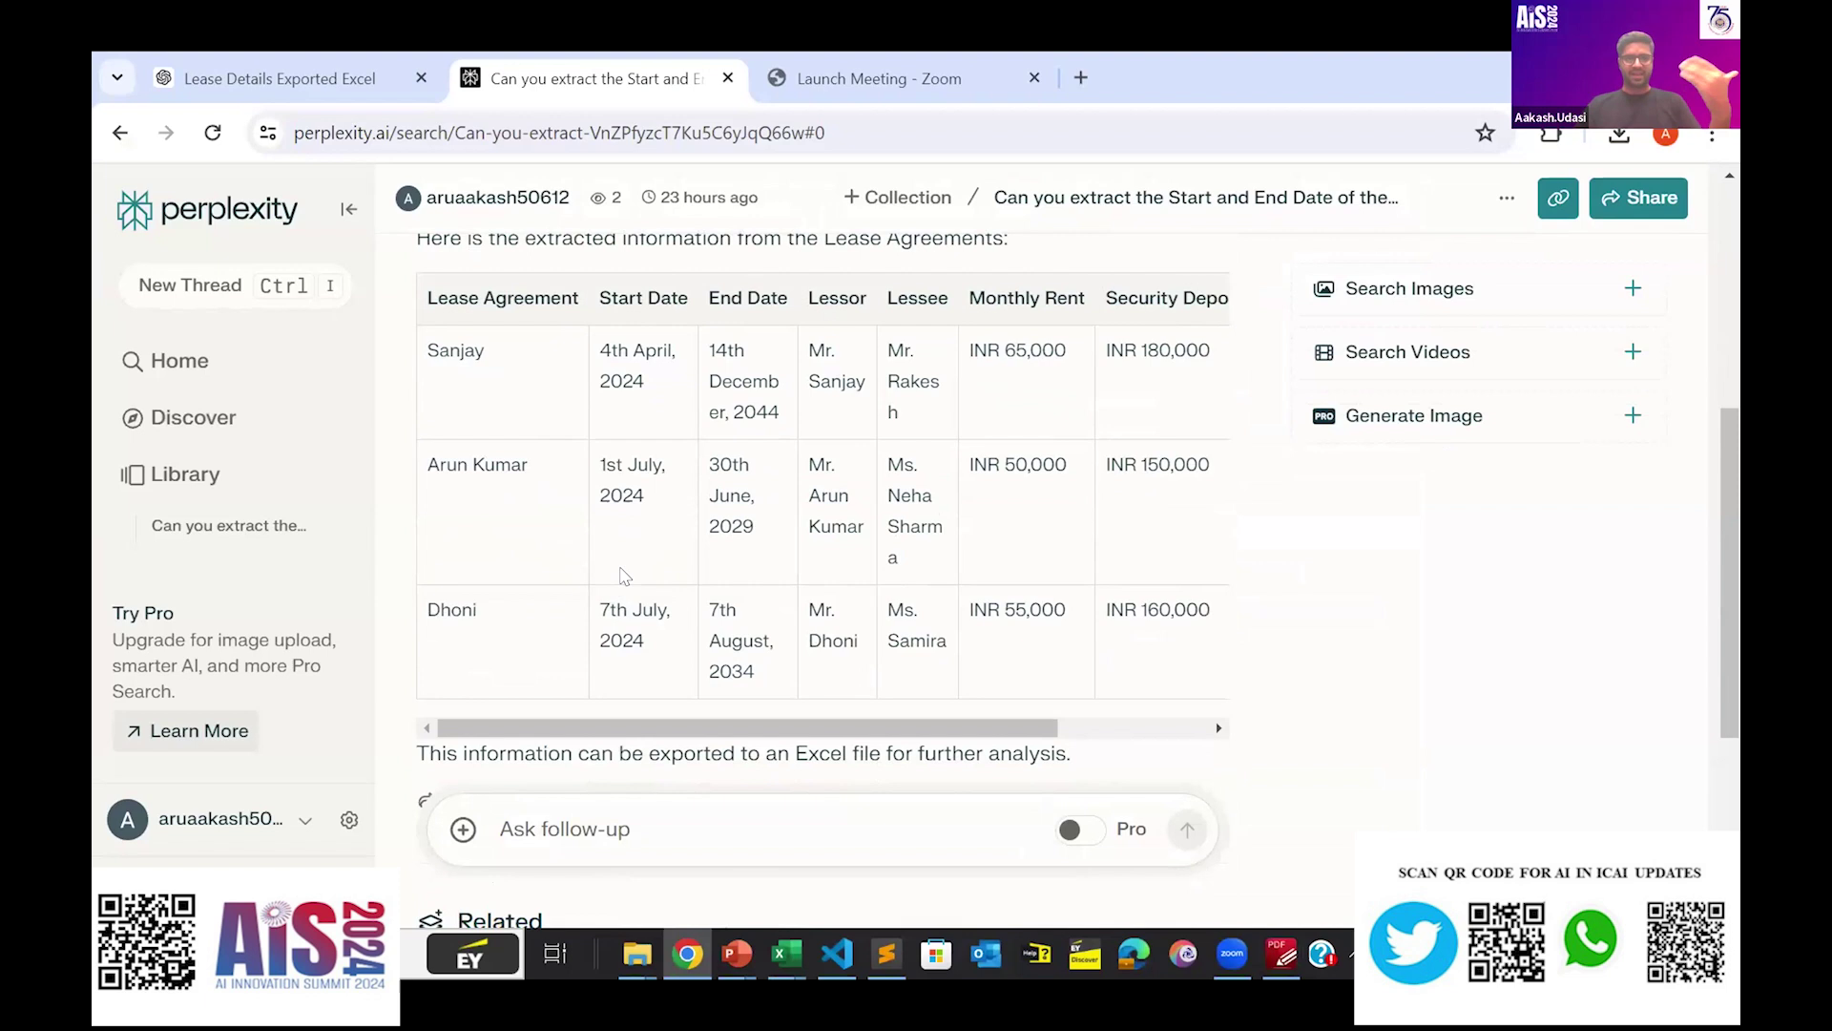
scroll(630, 578, "up", 5)
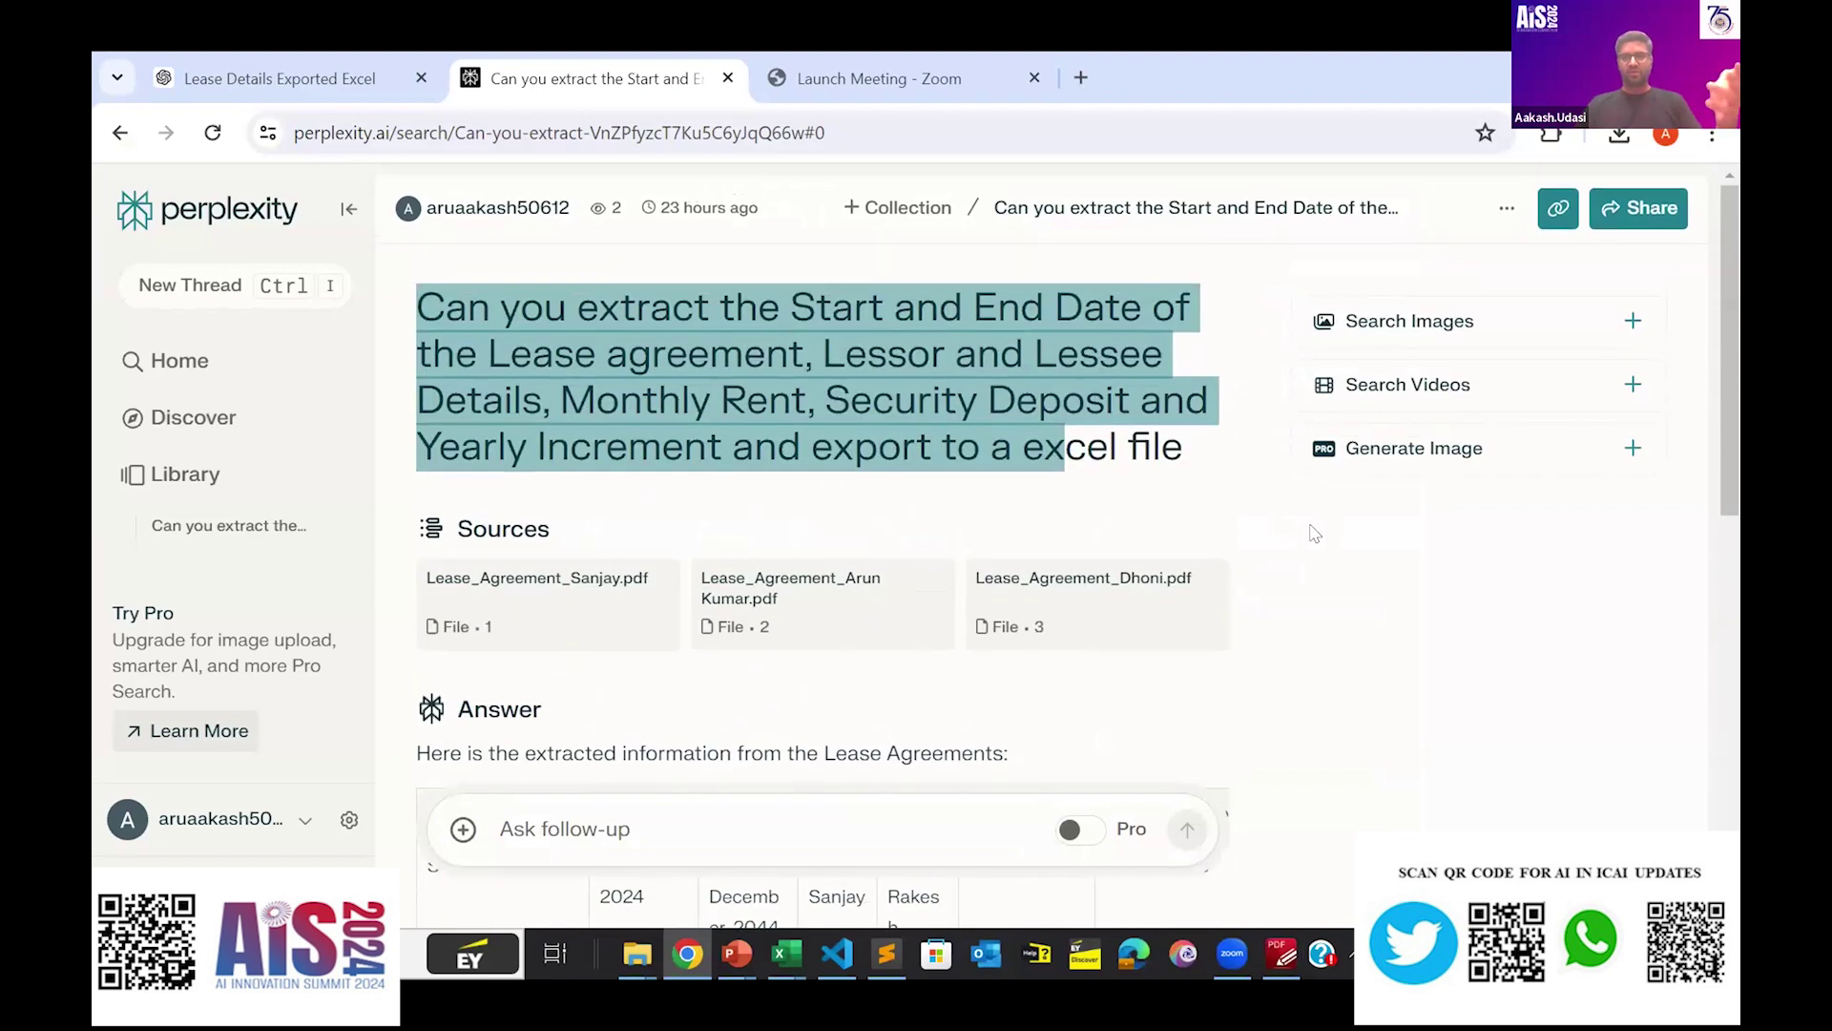
scroll(1141, 512, "down", 3)
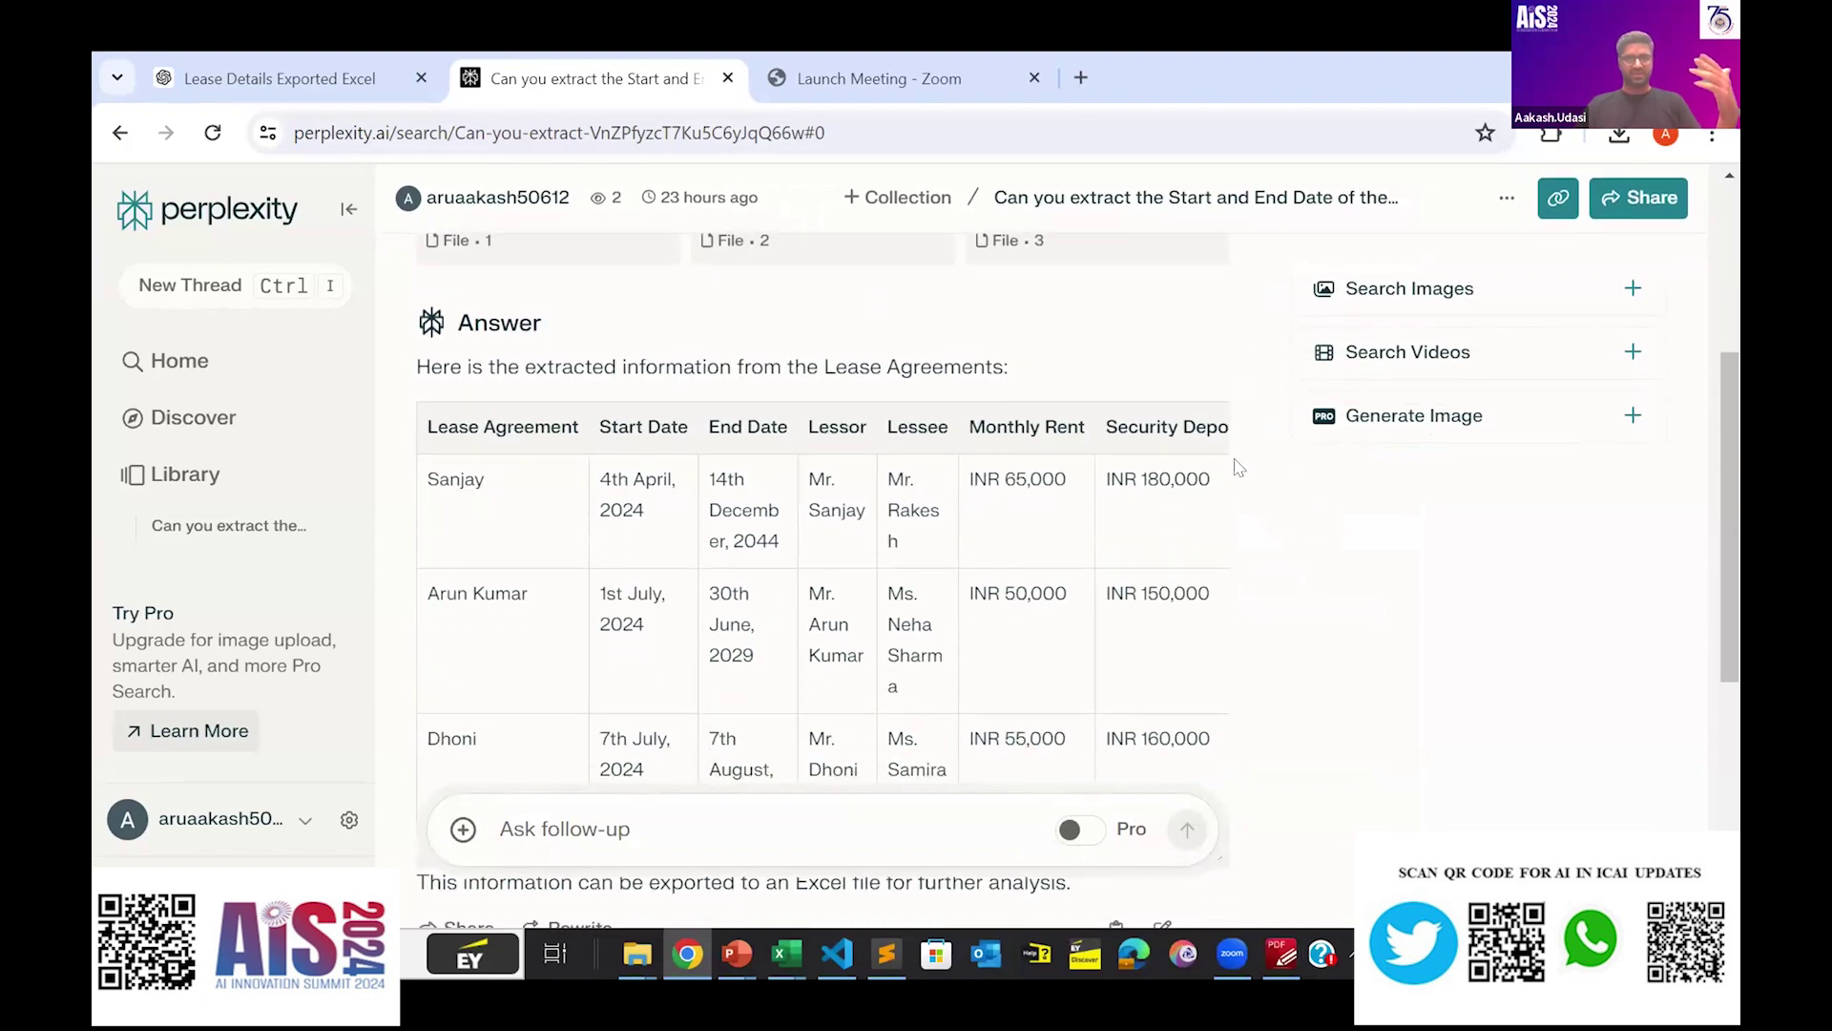
scroll(1137, 535, "down", 3)
scroll(1107, 528, "up", 6)
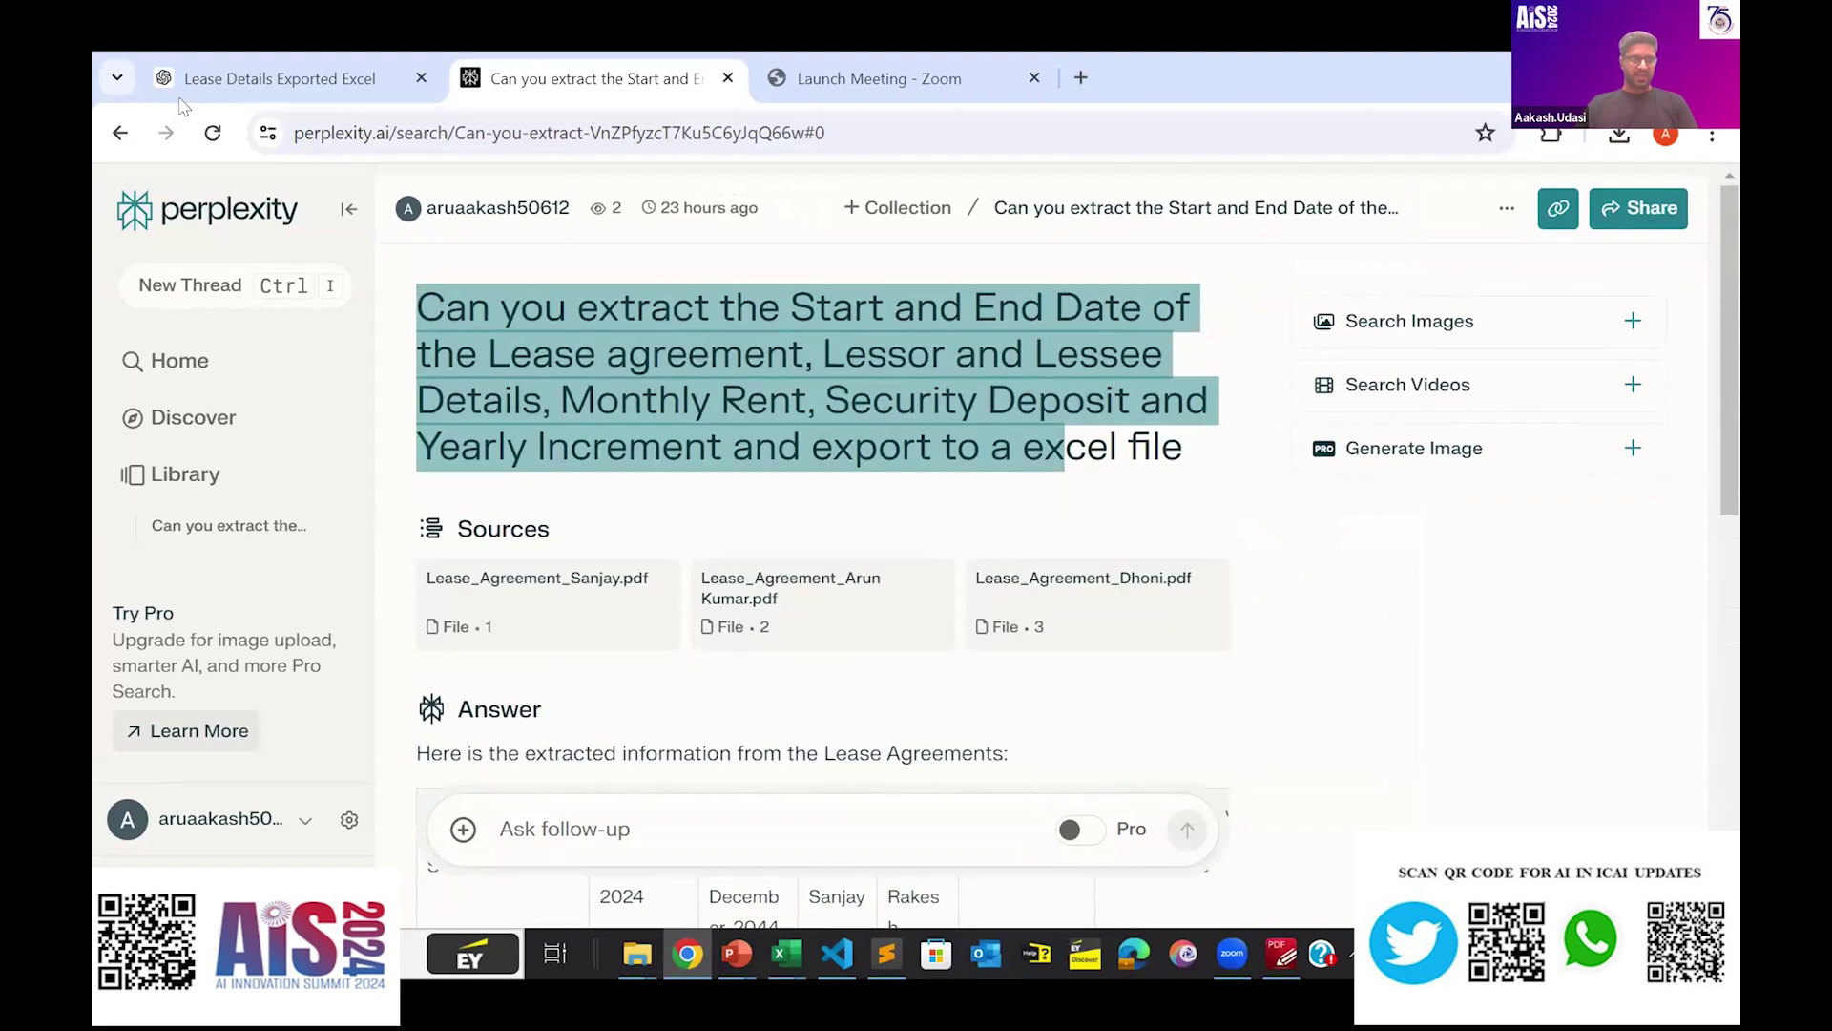
Show the ChatGPT conversation "Lease Details Exported Excel" and review its extraction prompt and the linked Lease_Agreements_Summary.xlsx response.
key("ctrl+Page_Up")
scroll(932, 409, "up", 3)
scroll(1130, 399, "down", 1)
scroll(1146, 392, "up", 1)
scroll(1002, 521, "down", 3)
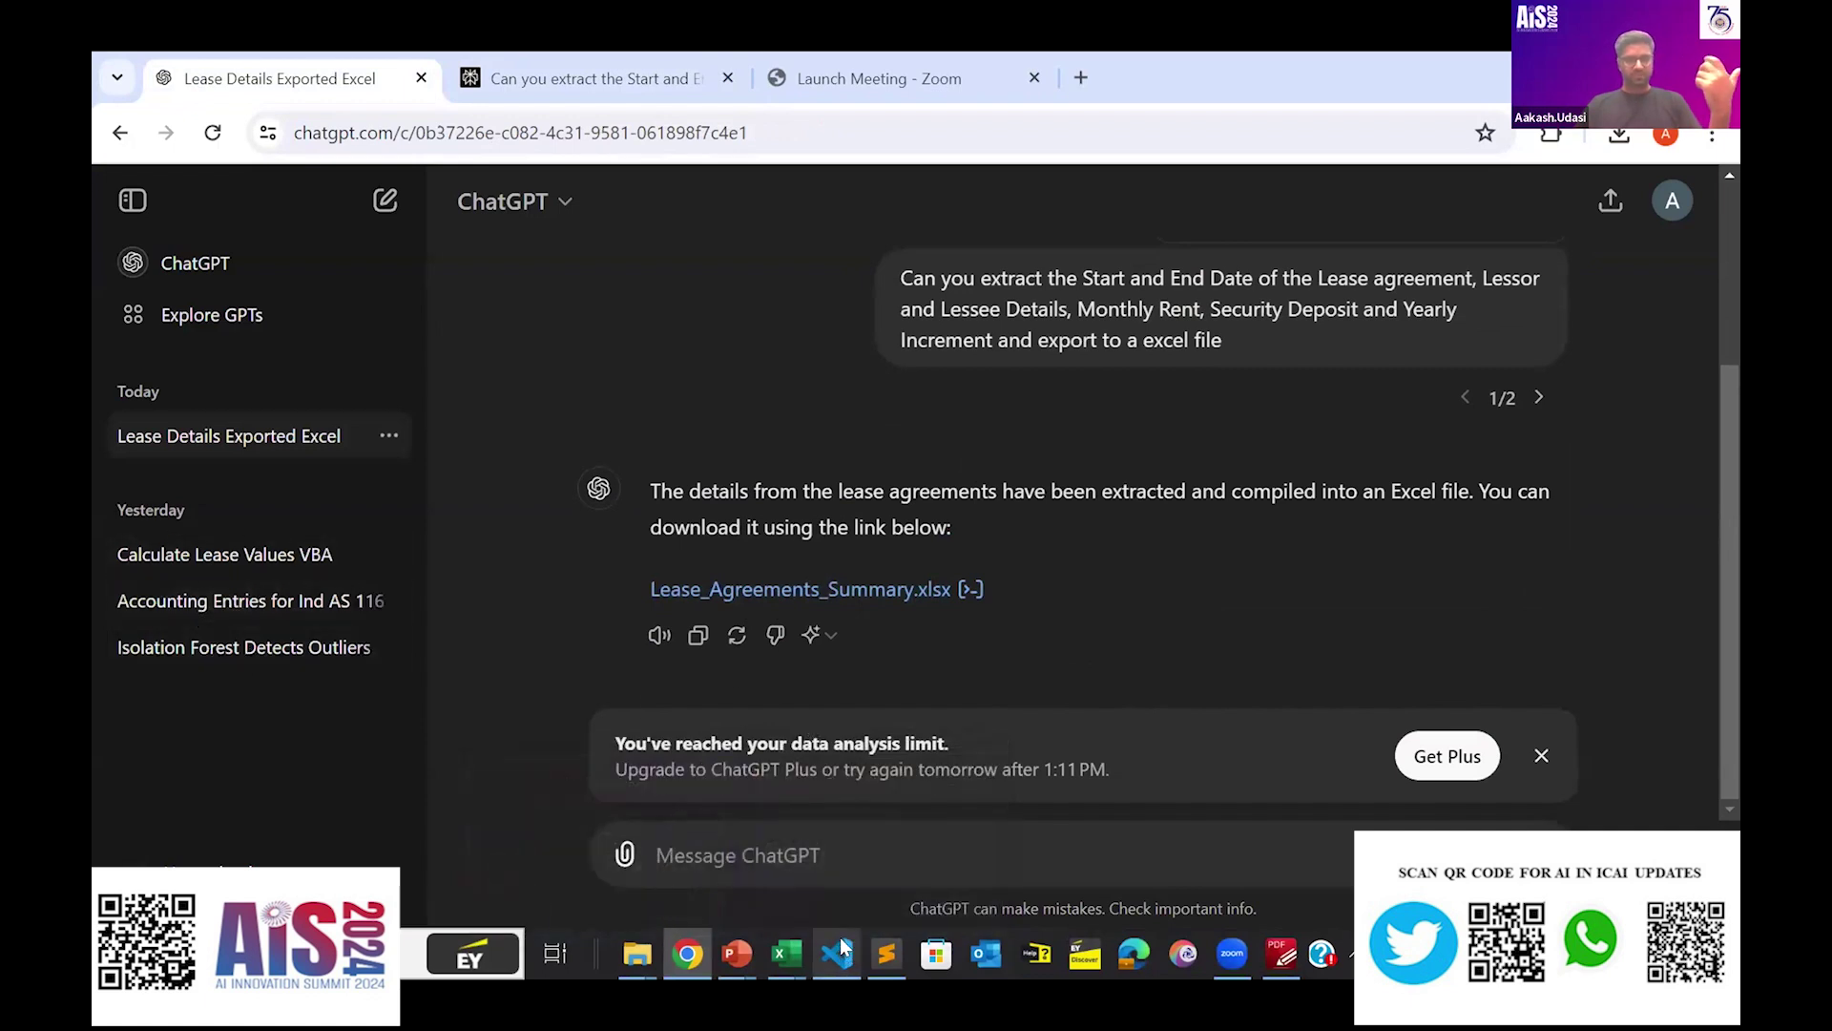
Switch to outlier_detection.ipynb in Visual Studio Code and examine the Isolation Forest code and its table of flagged leases.
mouse_move(848, 943)
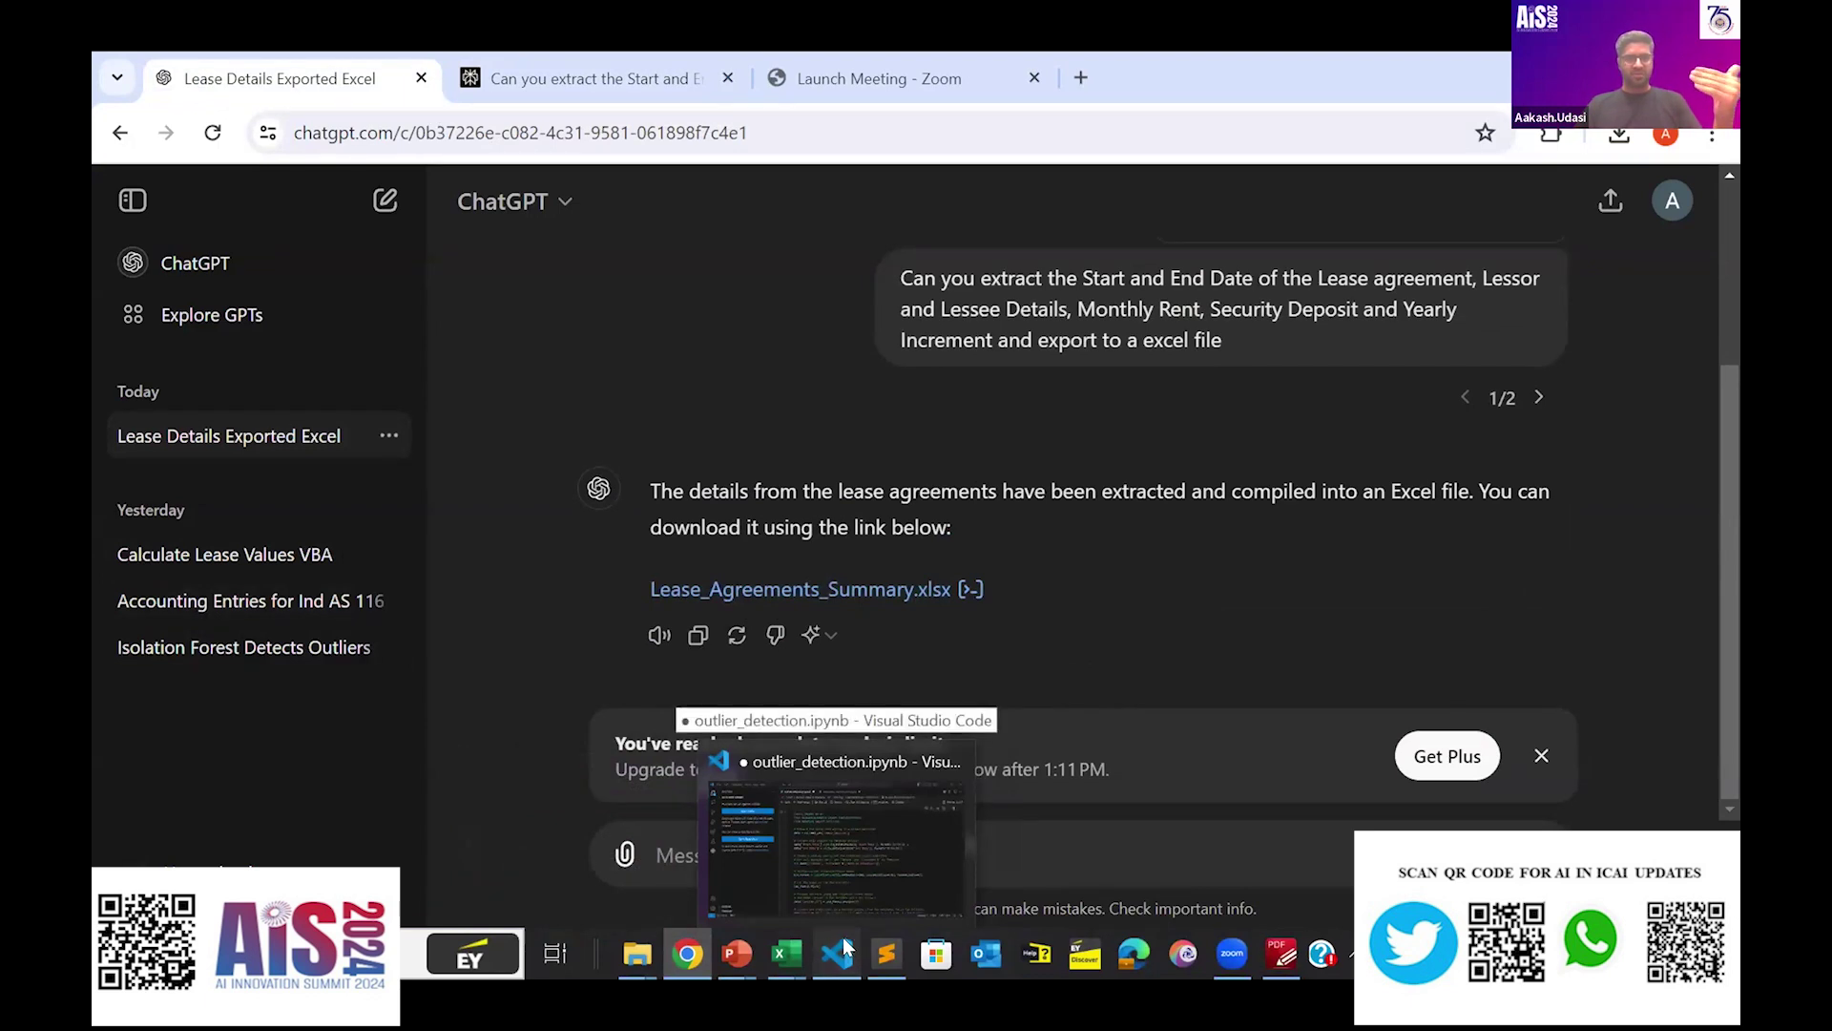
left_click(845, 948)
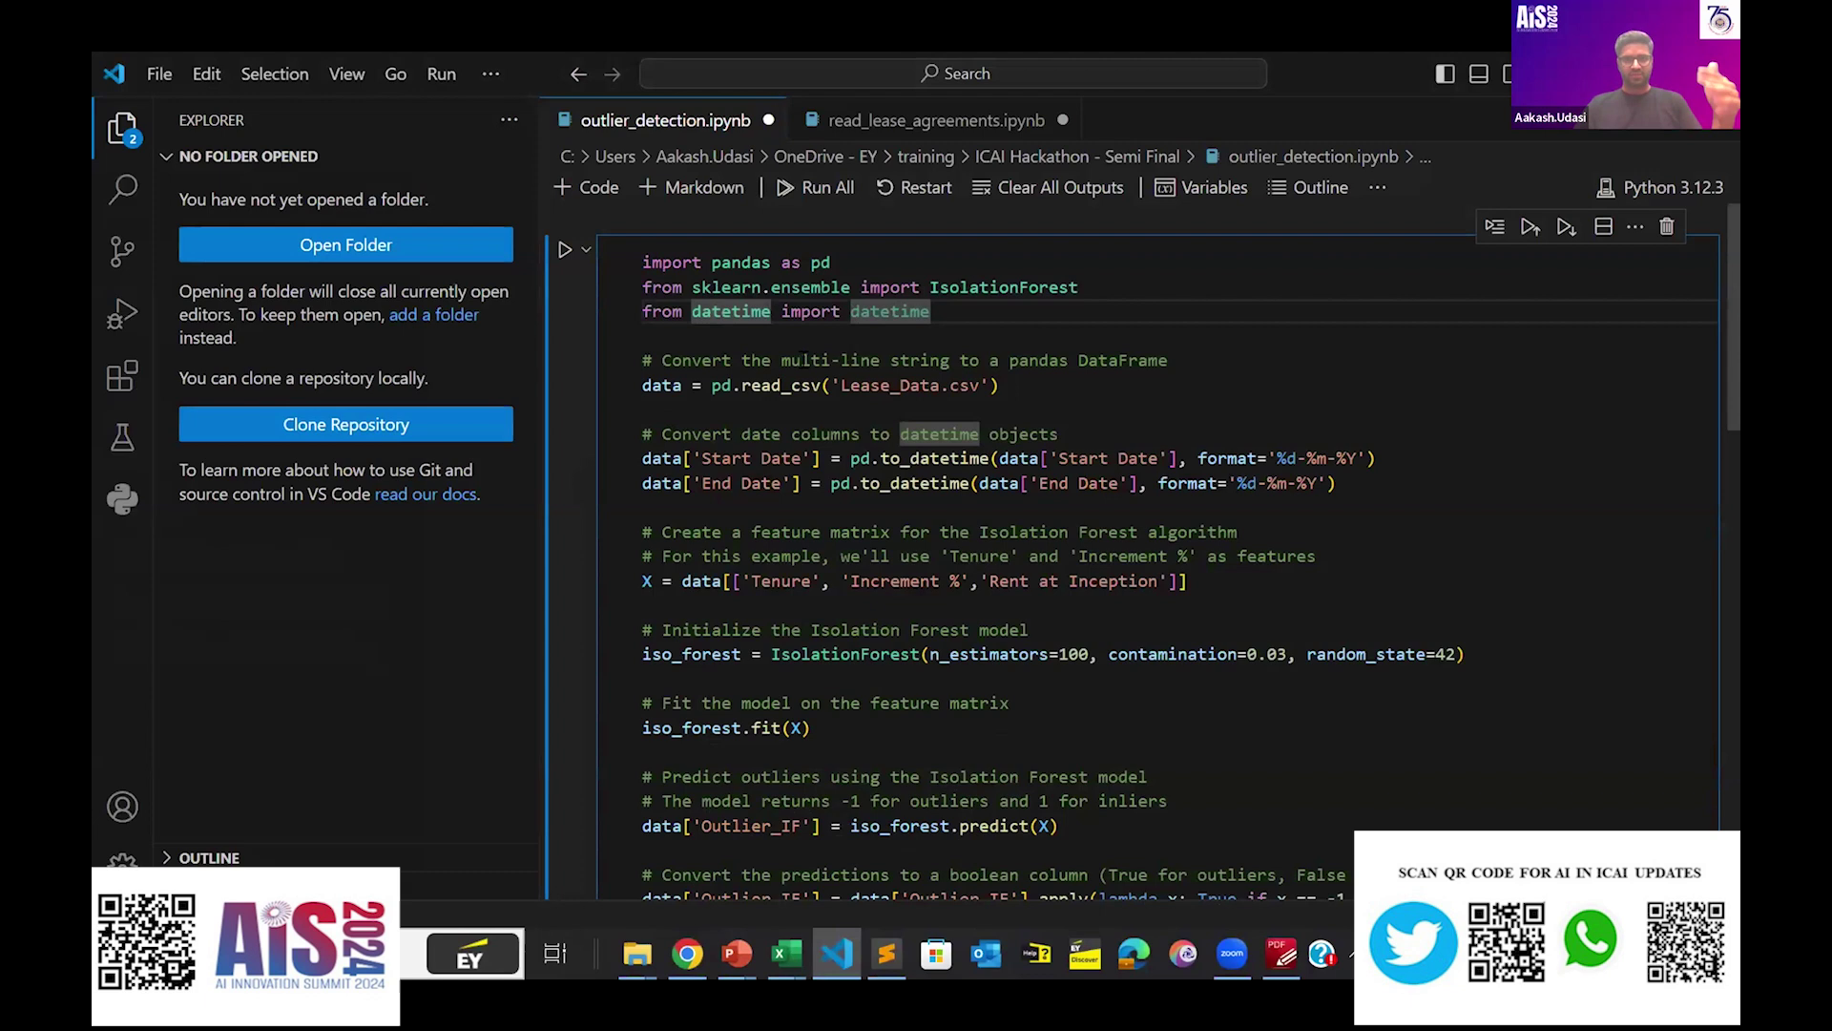
scroll(1012, 437, "down", 2)
scroll(1006, 369, "up", 2)
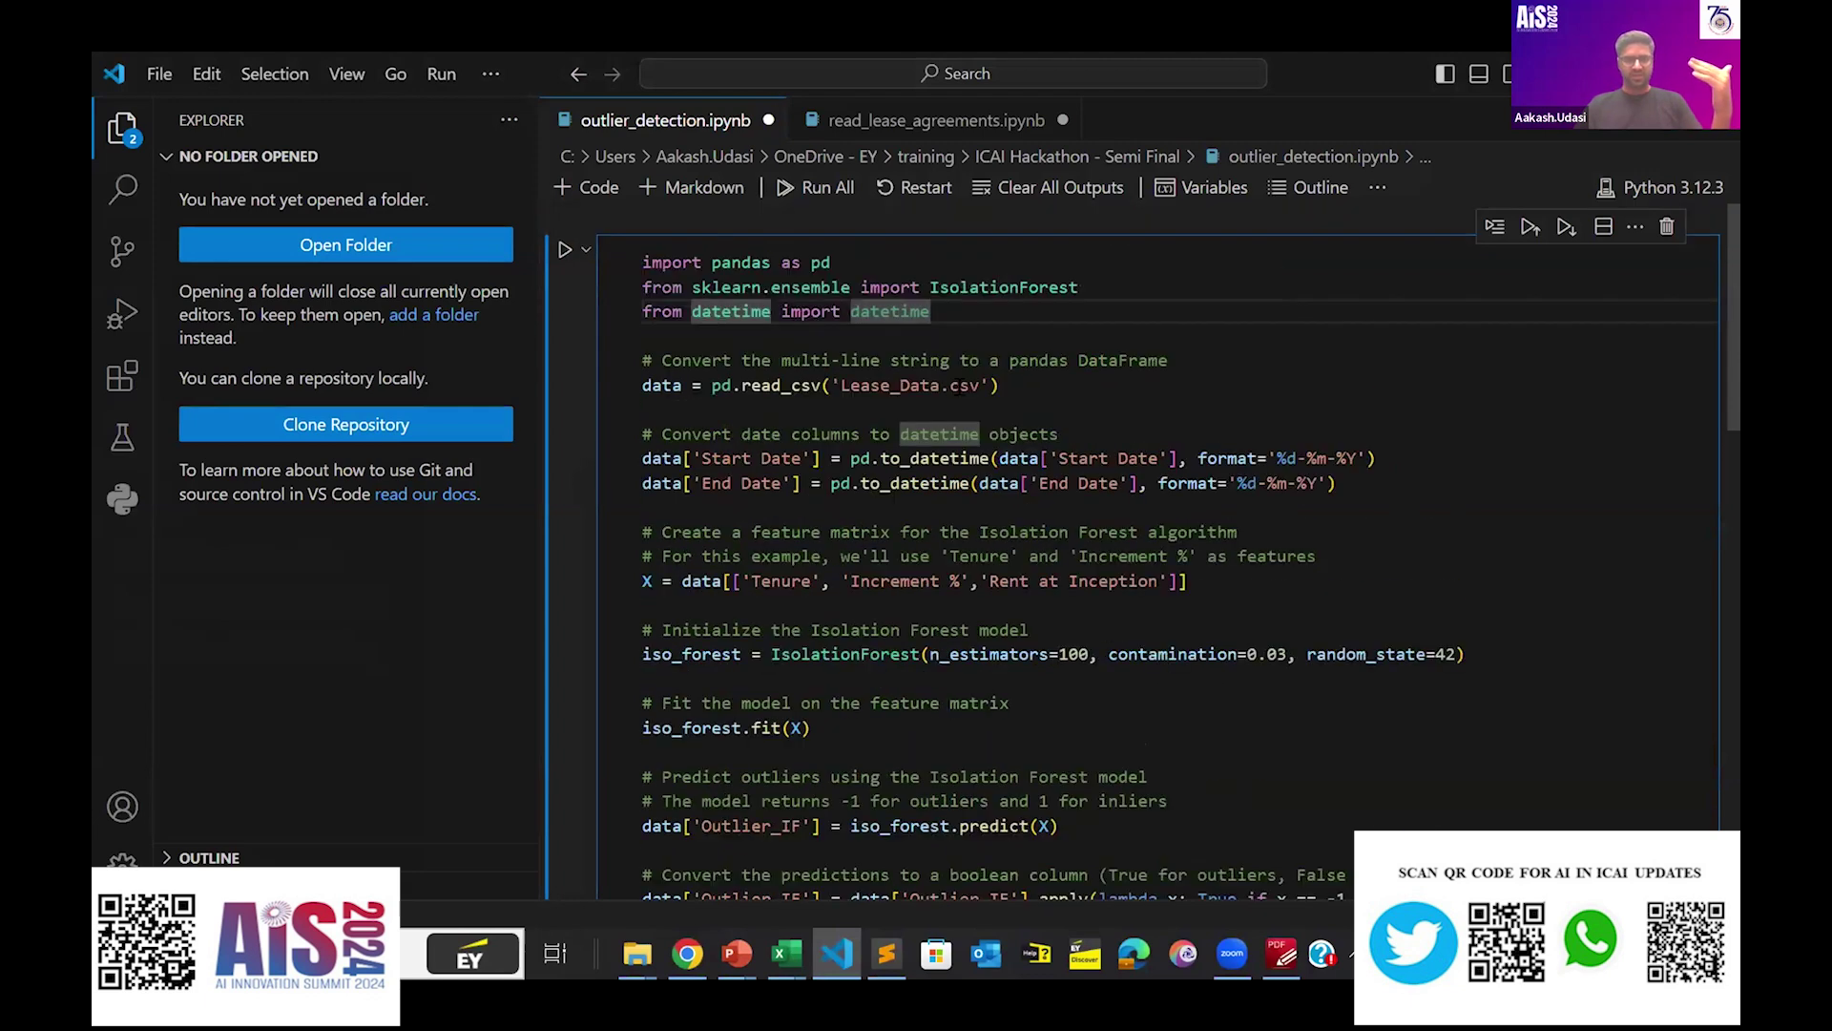
scroll(954, 477, "down", 3)
scroll(954, 477, "up", 3)
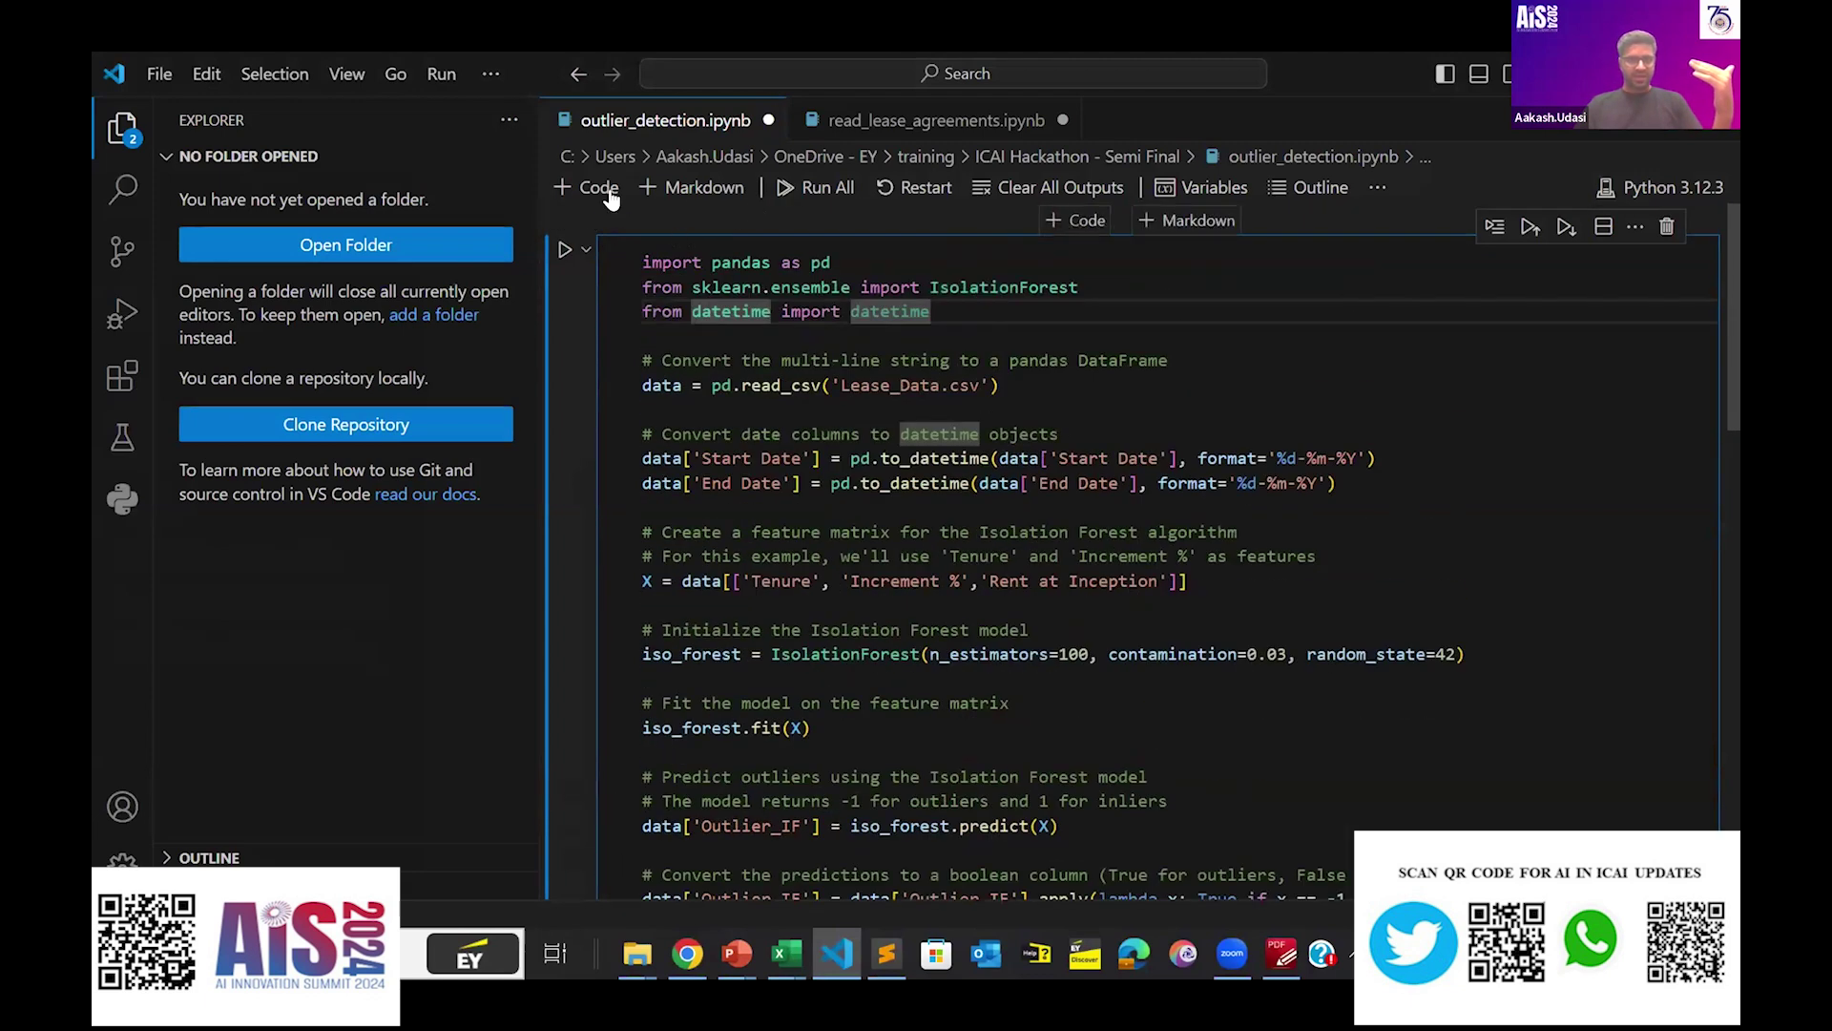
scroll(891, 384, "down", 5)
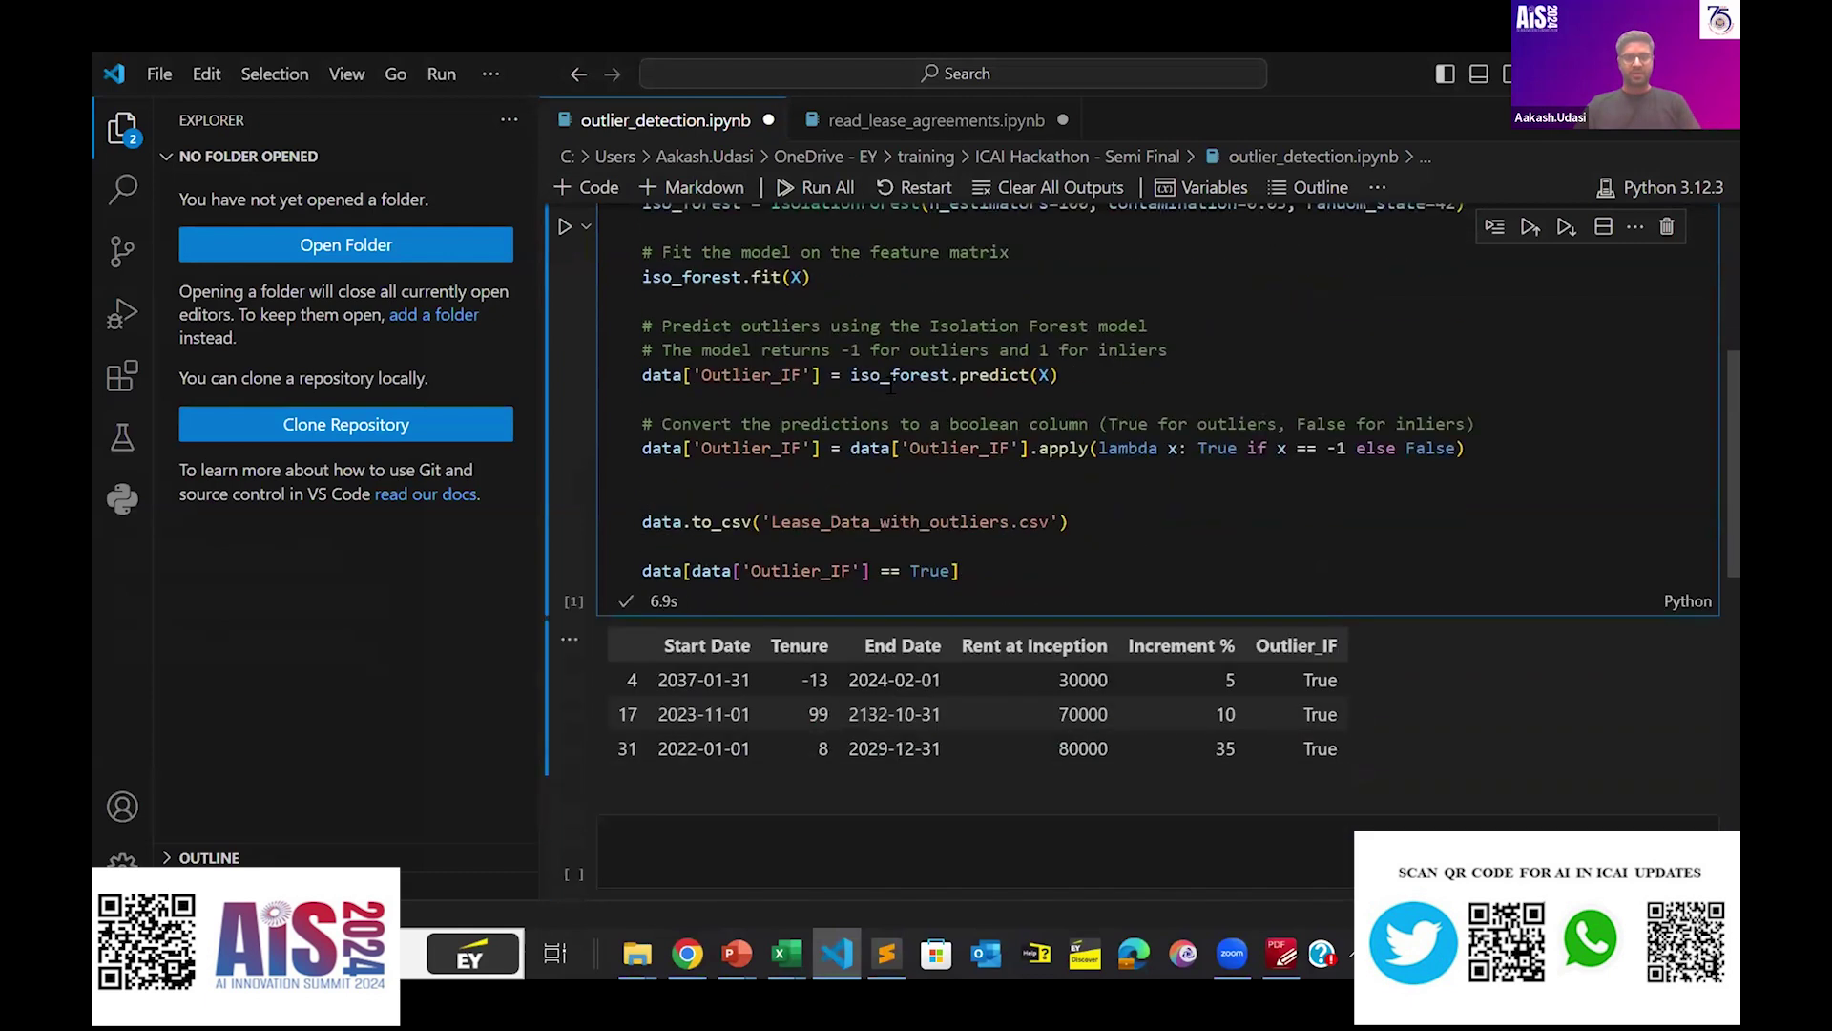
scroll(891, 384, "down", 2)
scroll(891, 383, "up", 4)
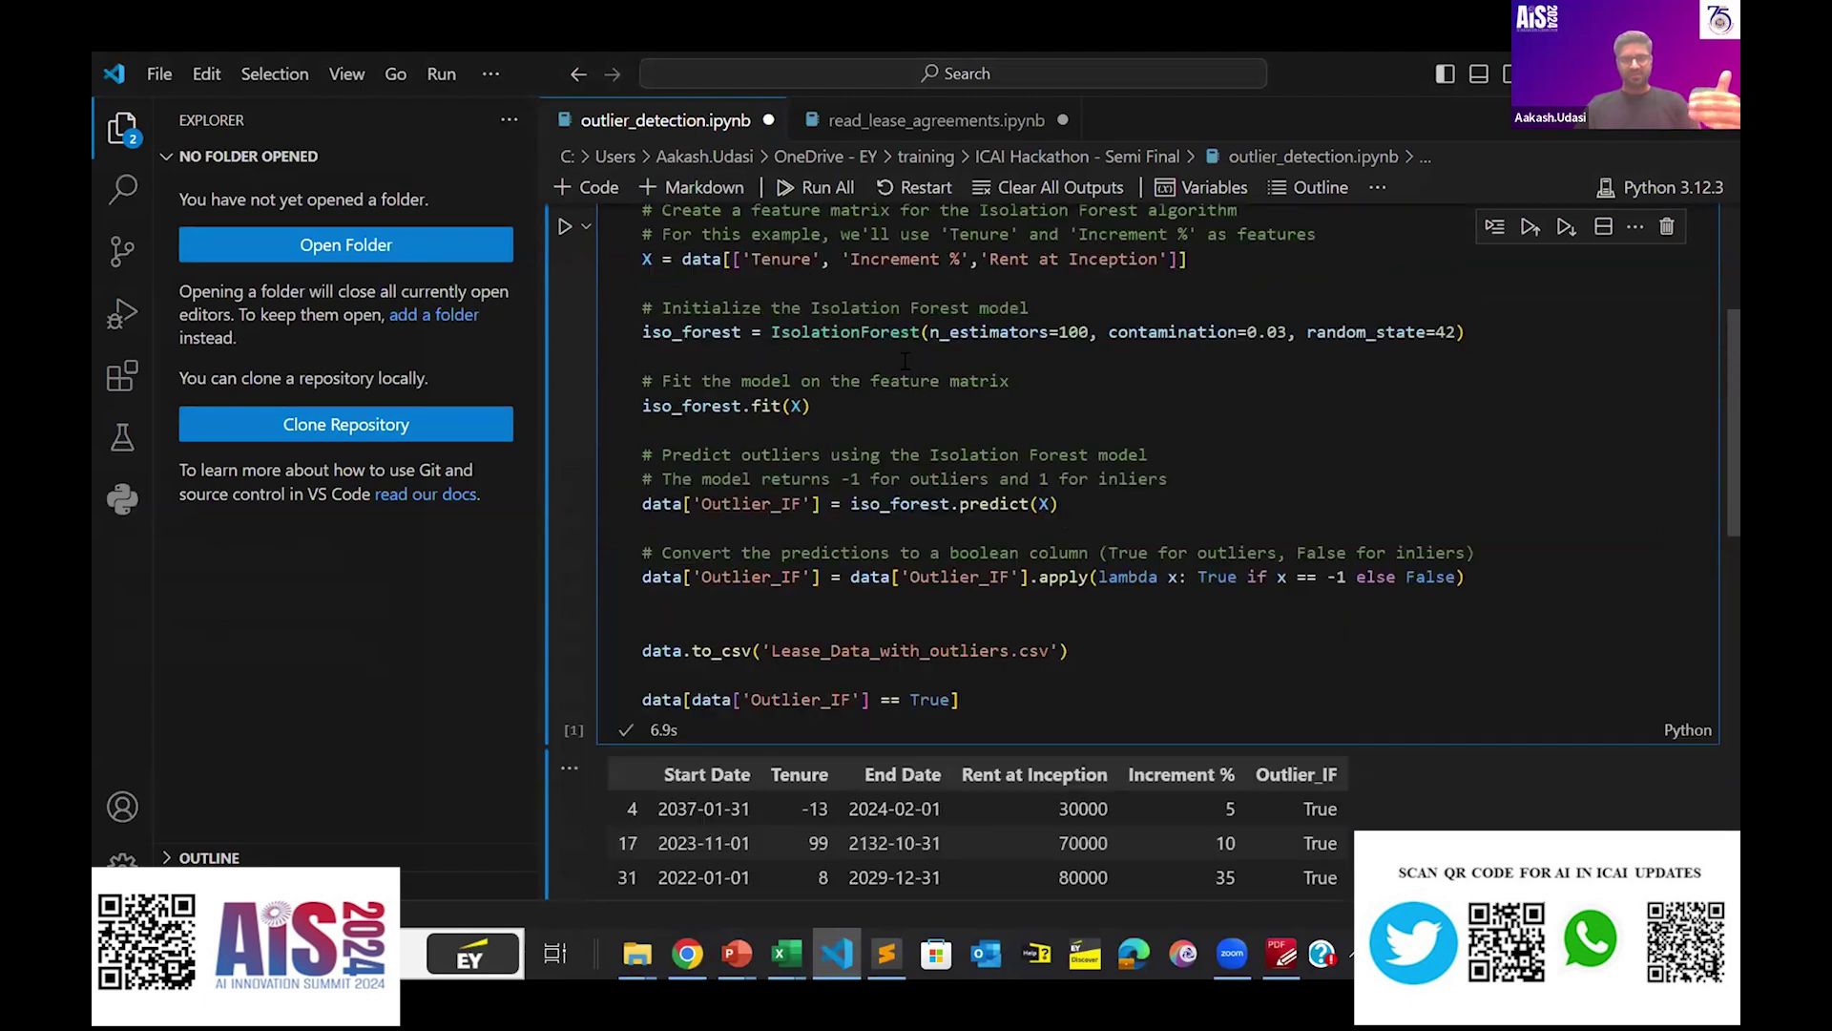
scroll(914, 365, "up", 5)
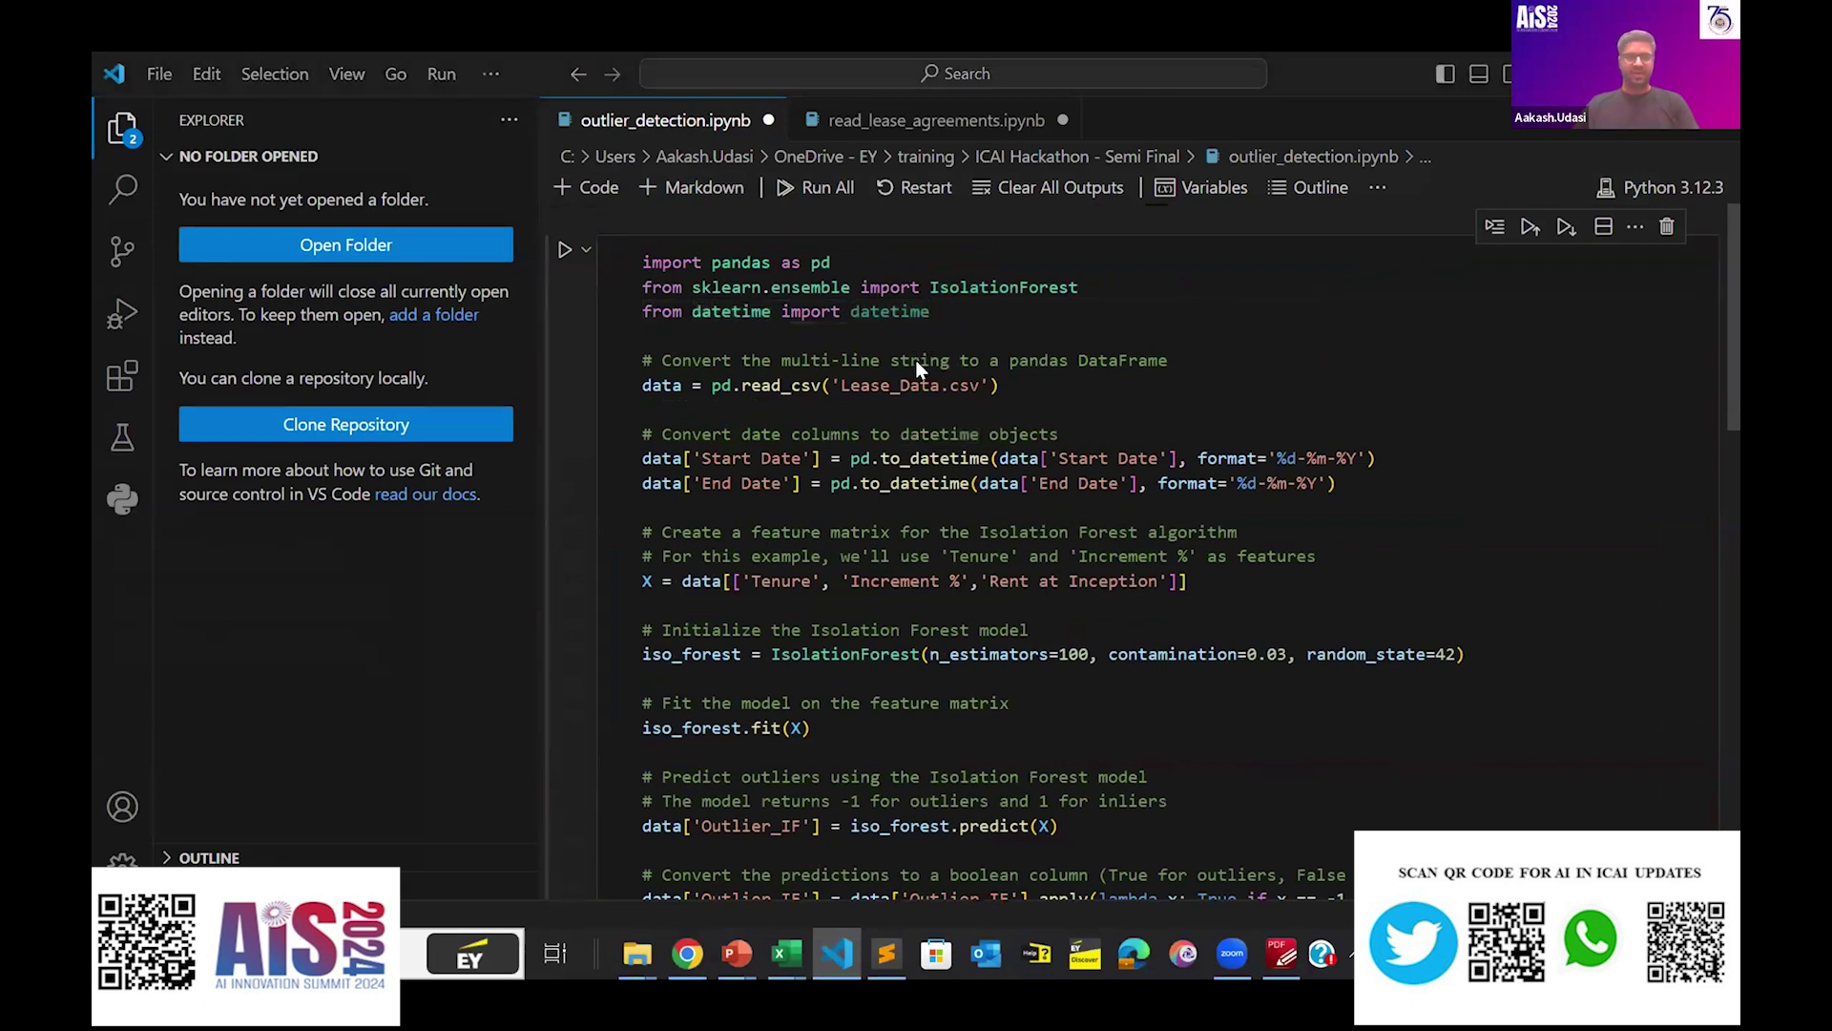
Switch to Lease_Data.csv in Excel and select the Start Date header, followed by the first start date in cell A2.
key("alt+Tab")
scroll(801, 511, "up", 3)
scroll(802, 511, "down", 2)
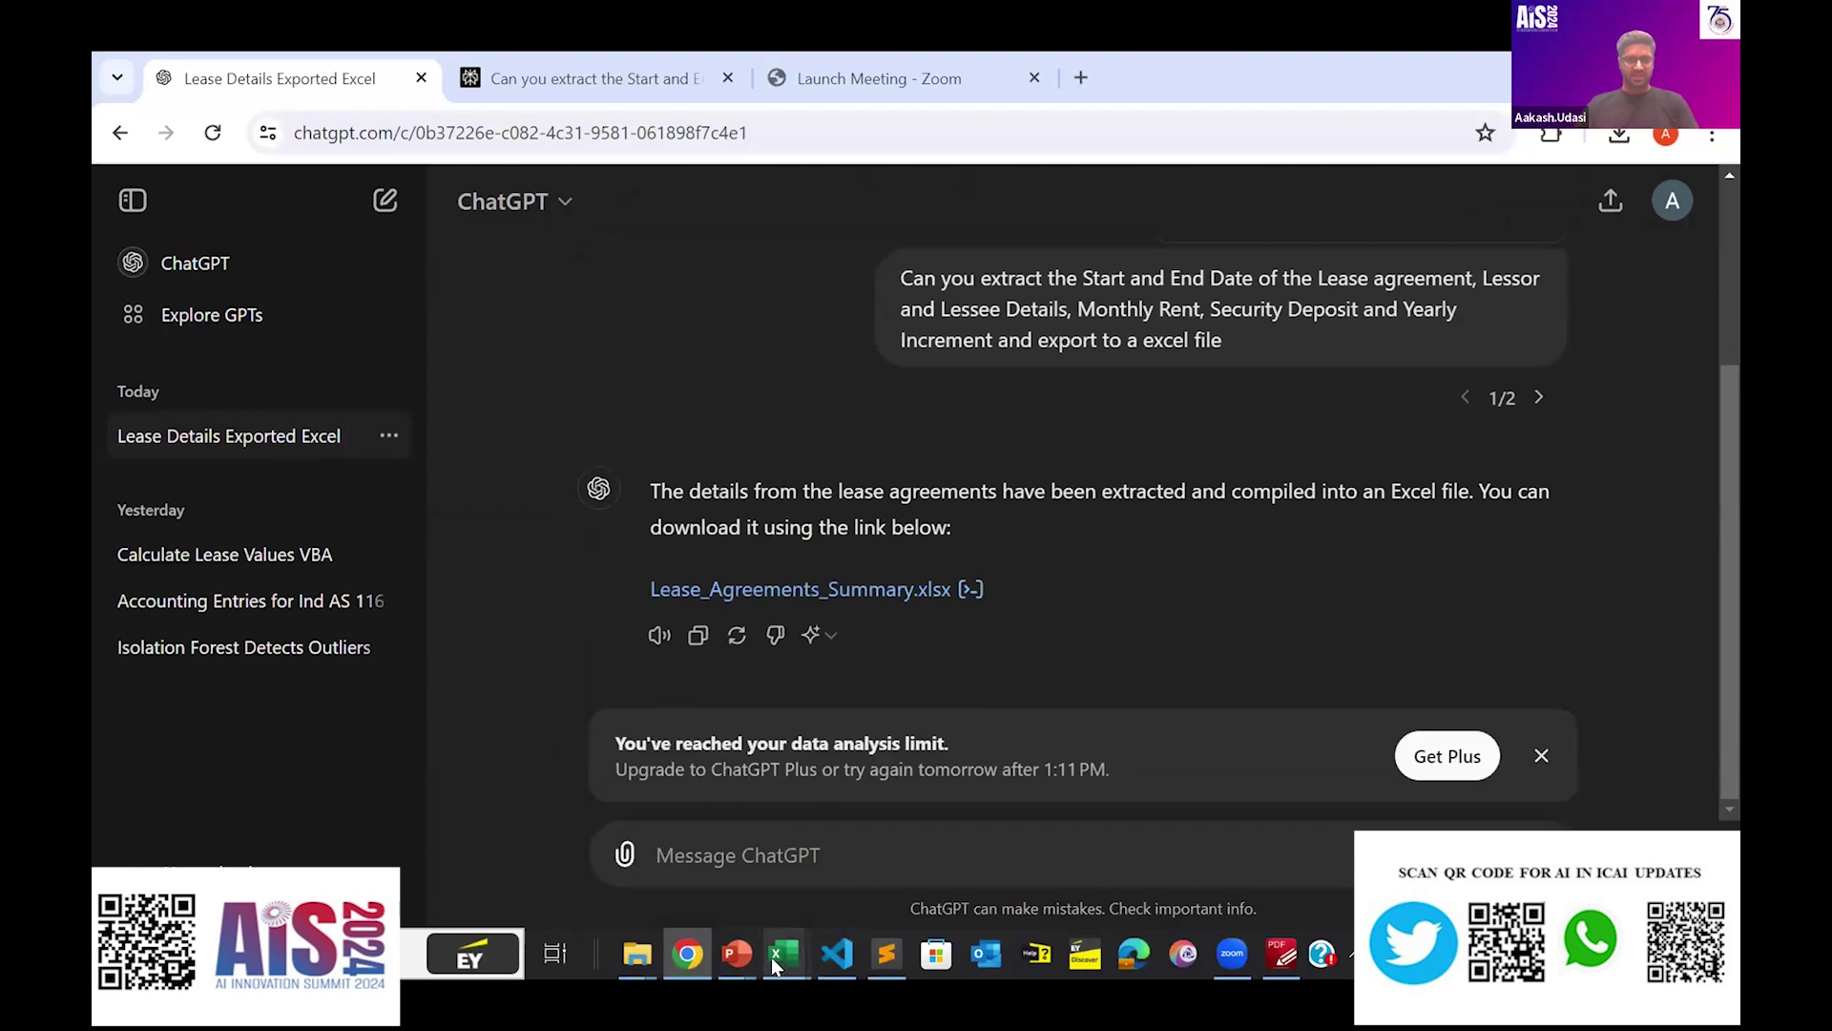
mouse_move(784, 955)
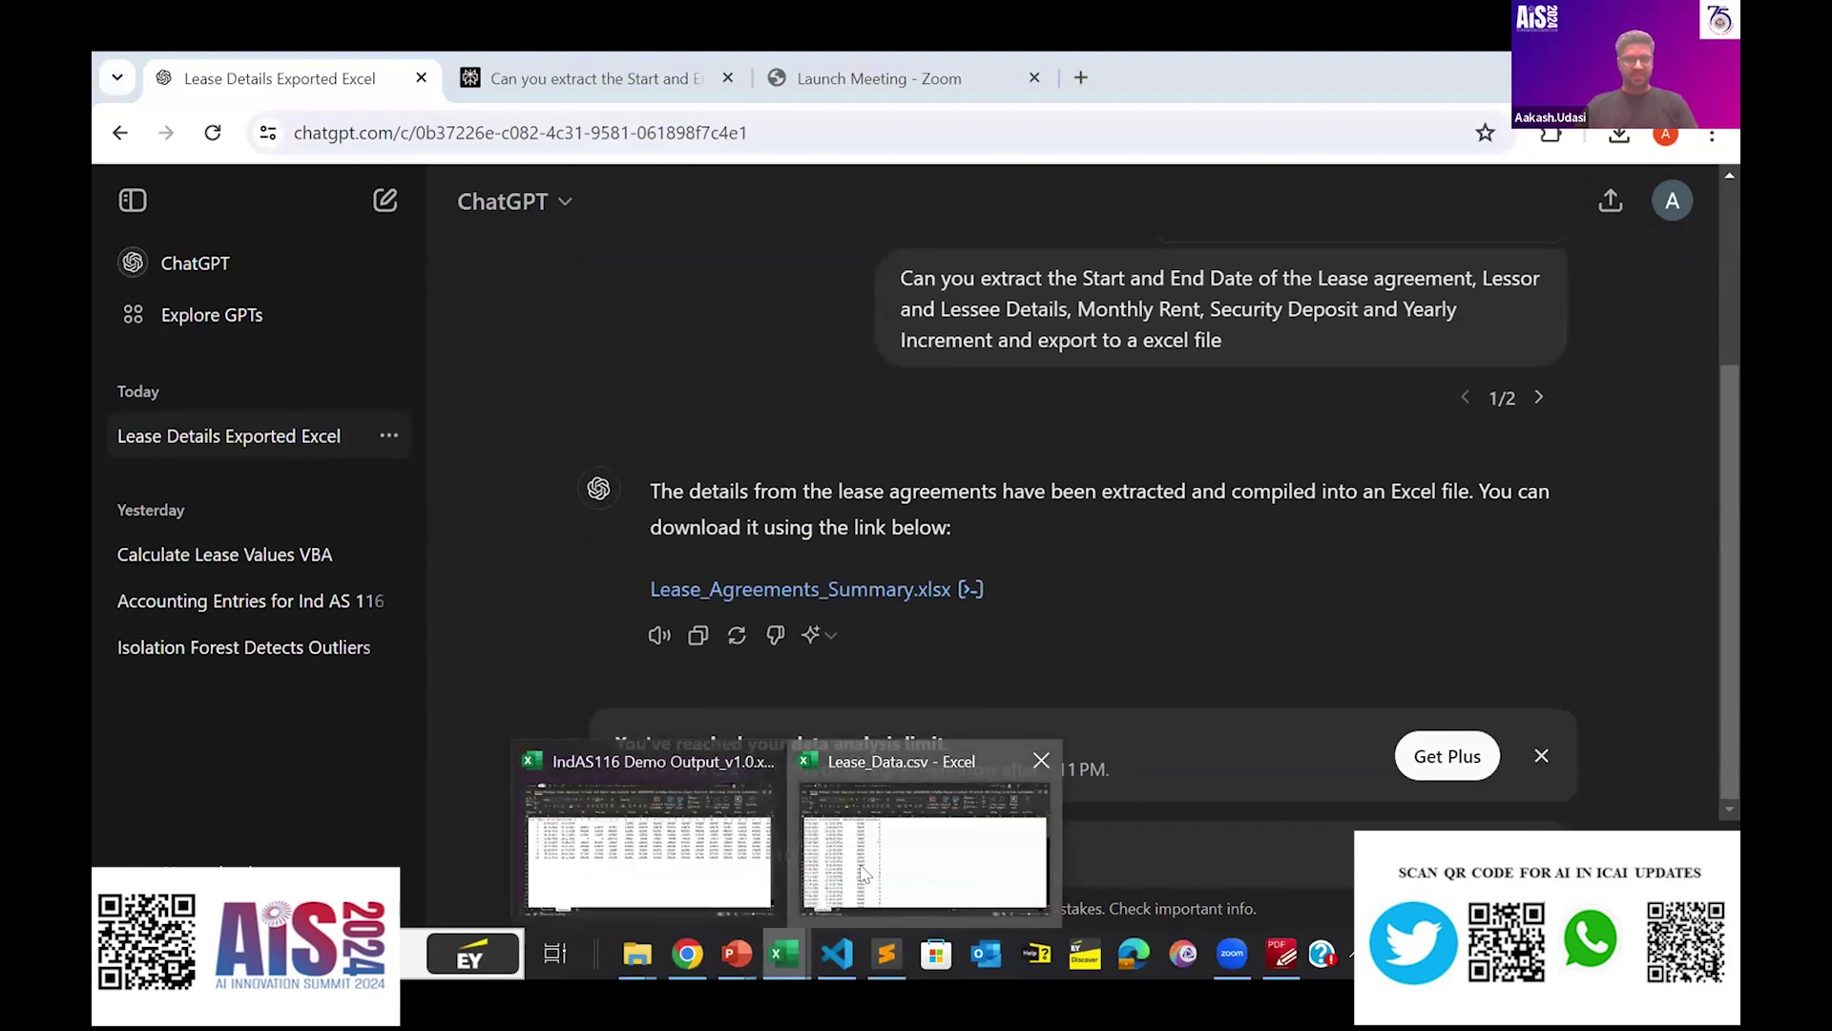
left_click(864, 873)
left_click(188, 303)
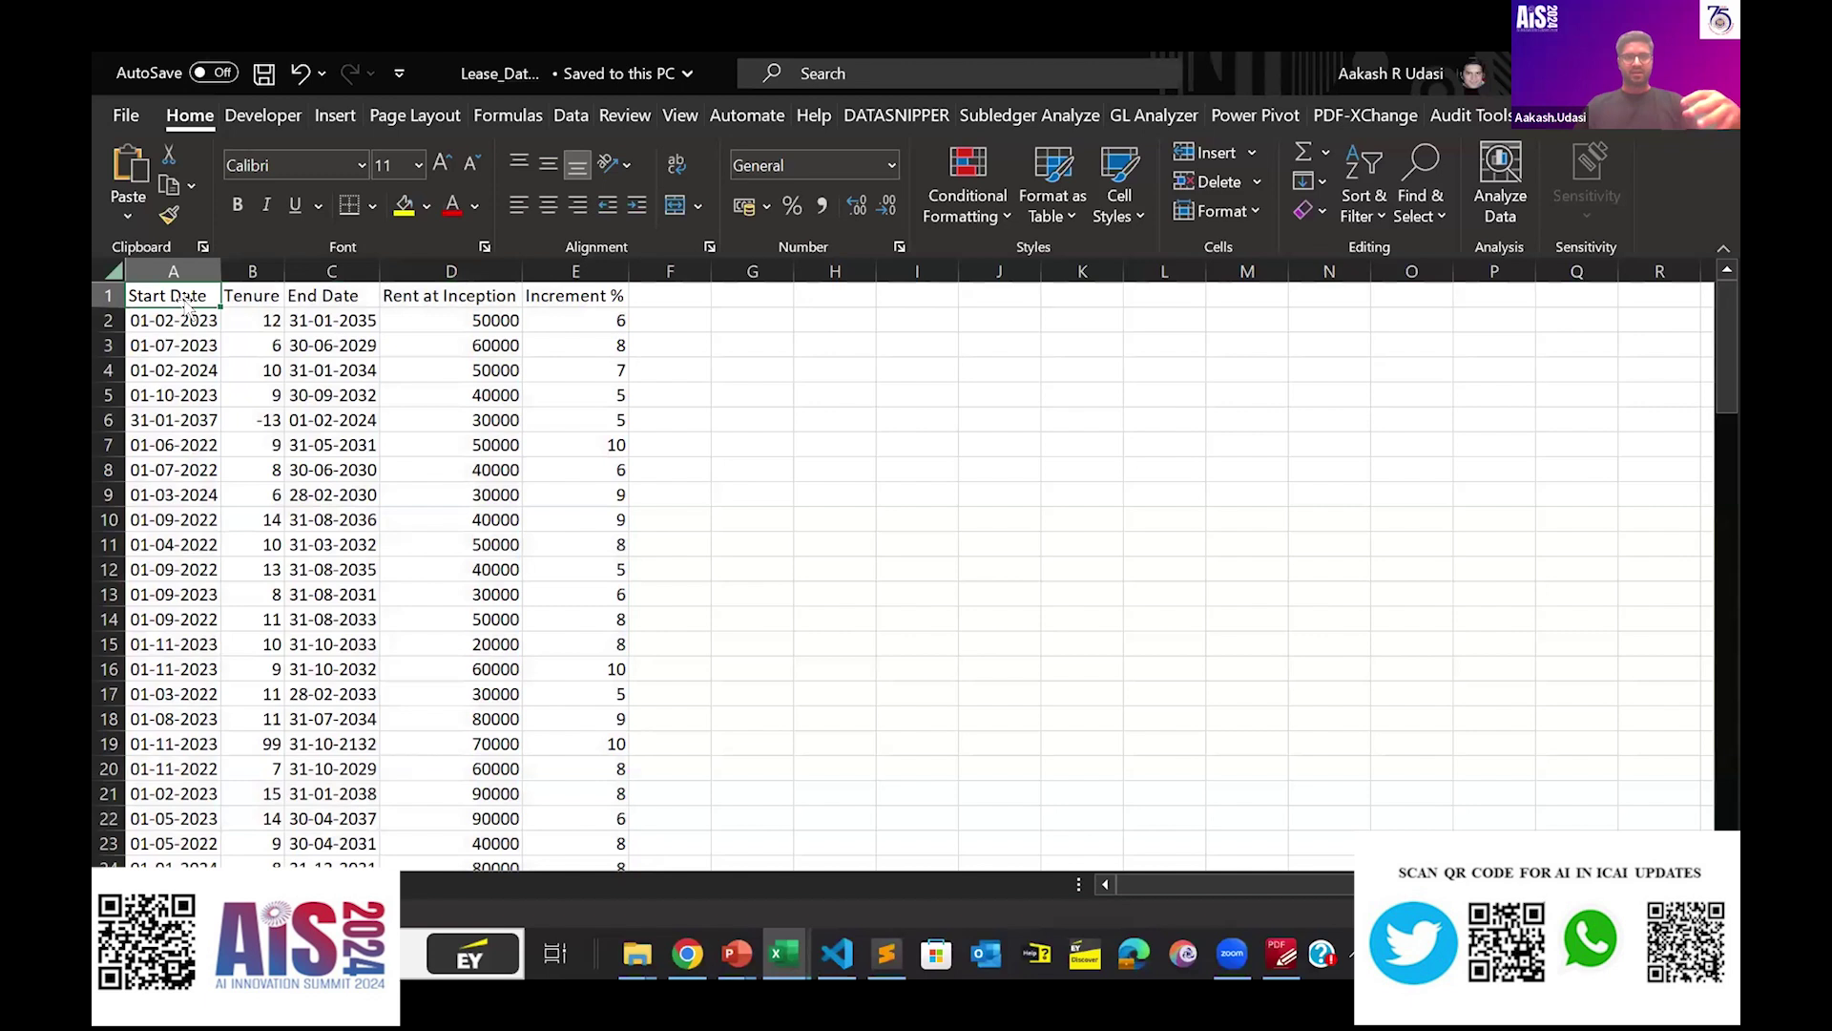
left_click(191, 318)
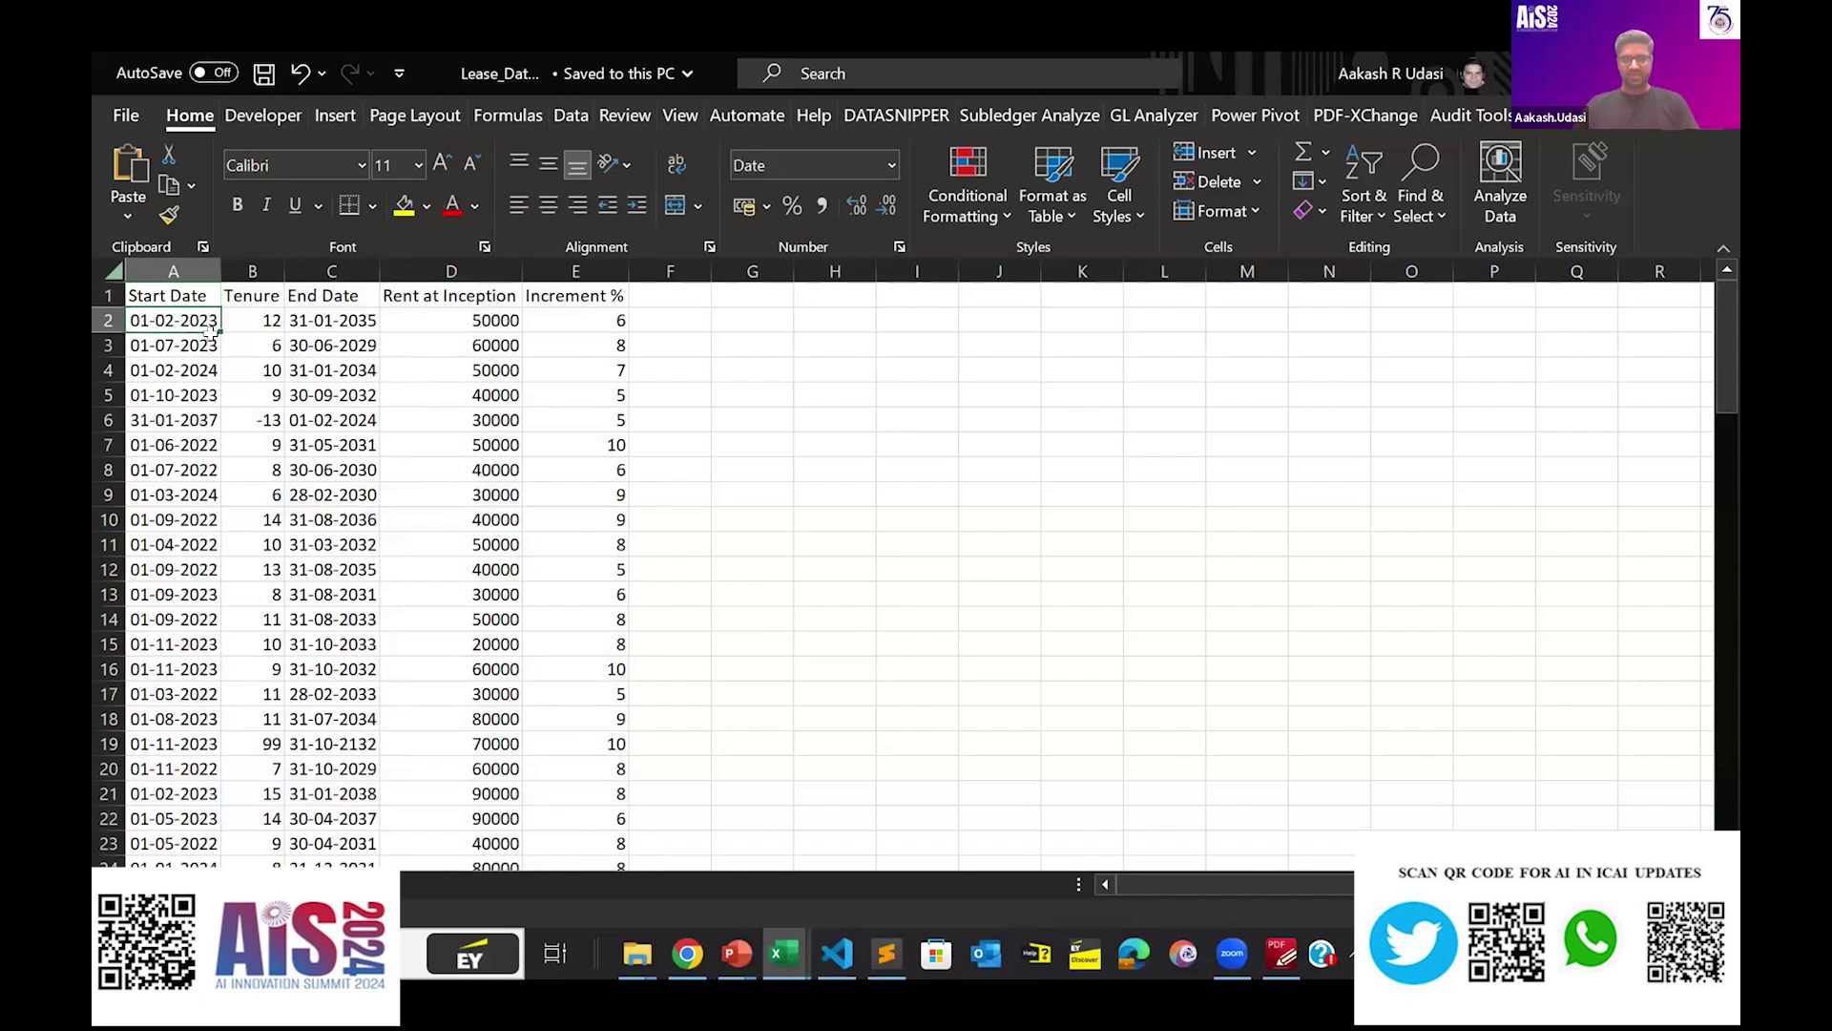
Select the Start Date header in cell A1, followed by the Increment % header in cell E1.
key("Up")
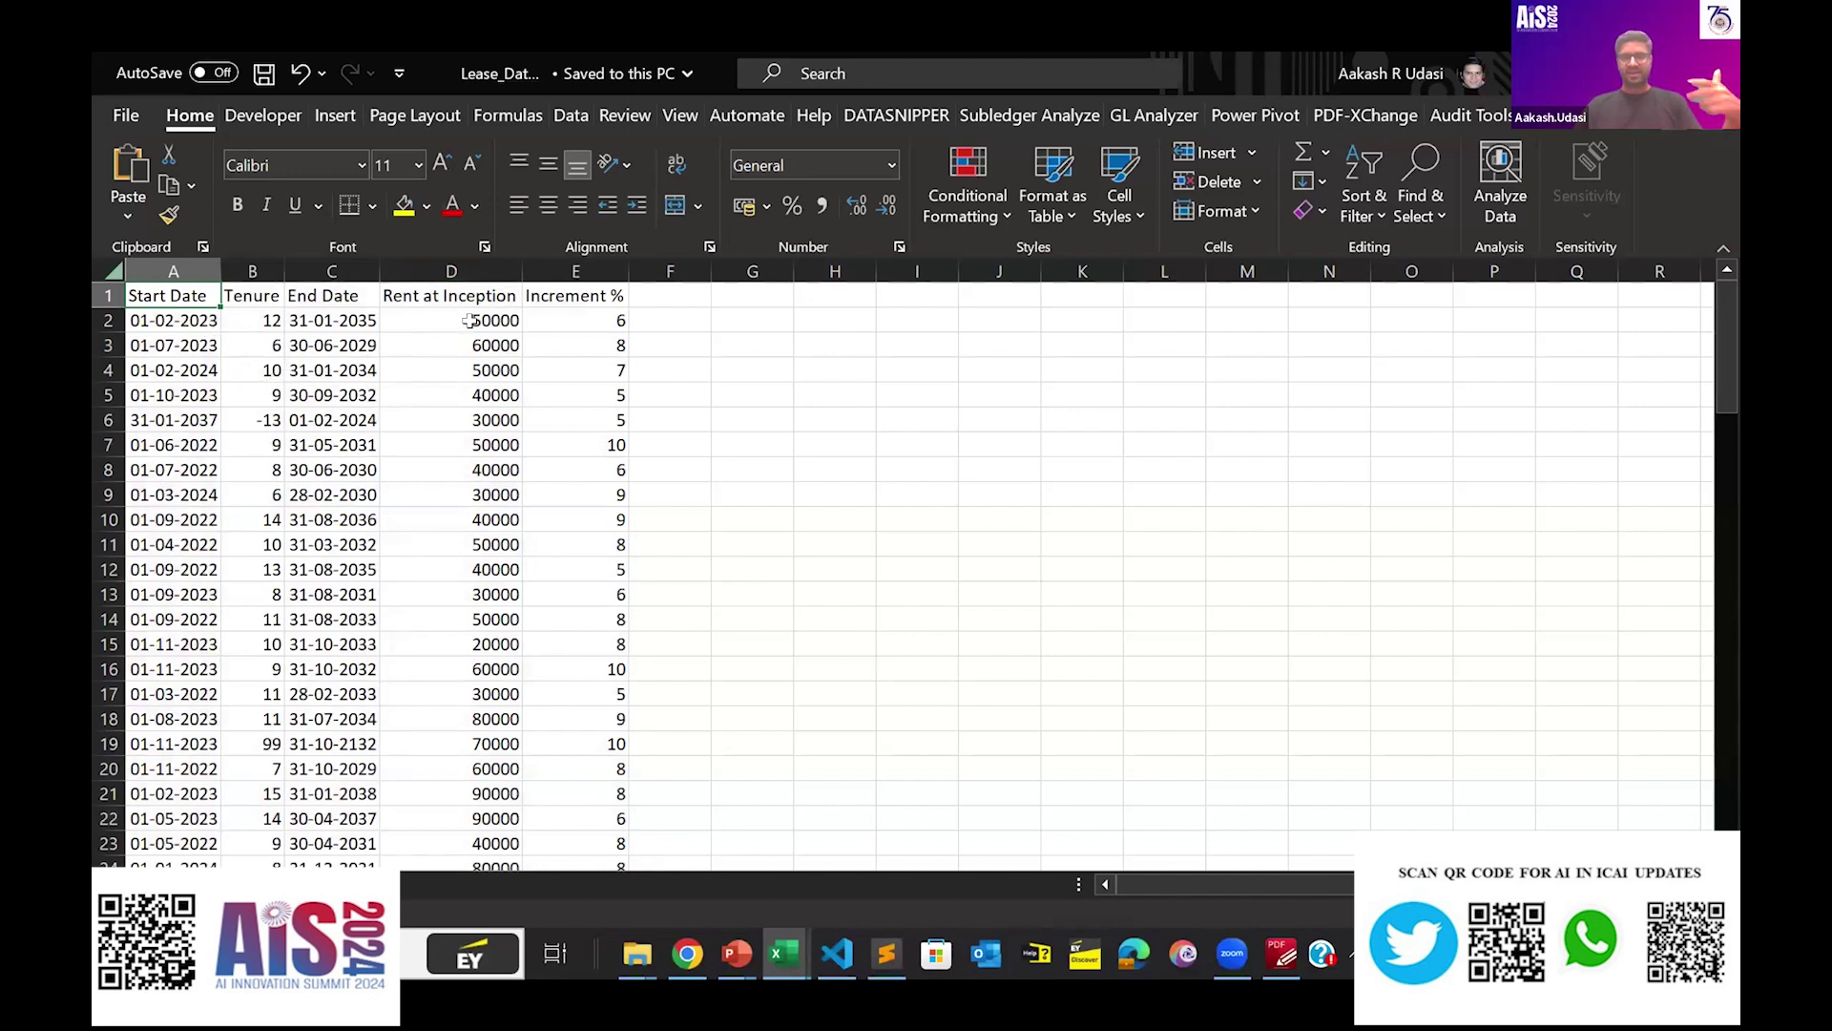
left_click(570, 271)
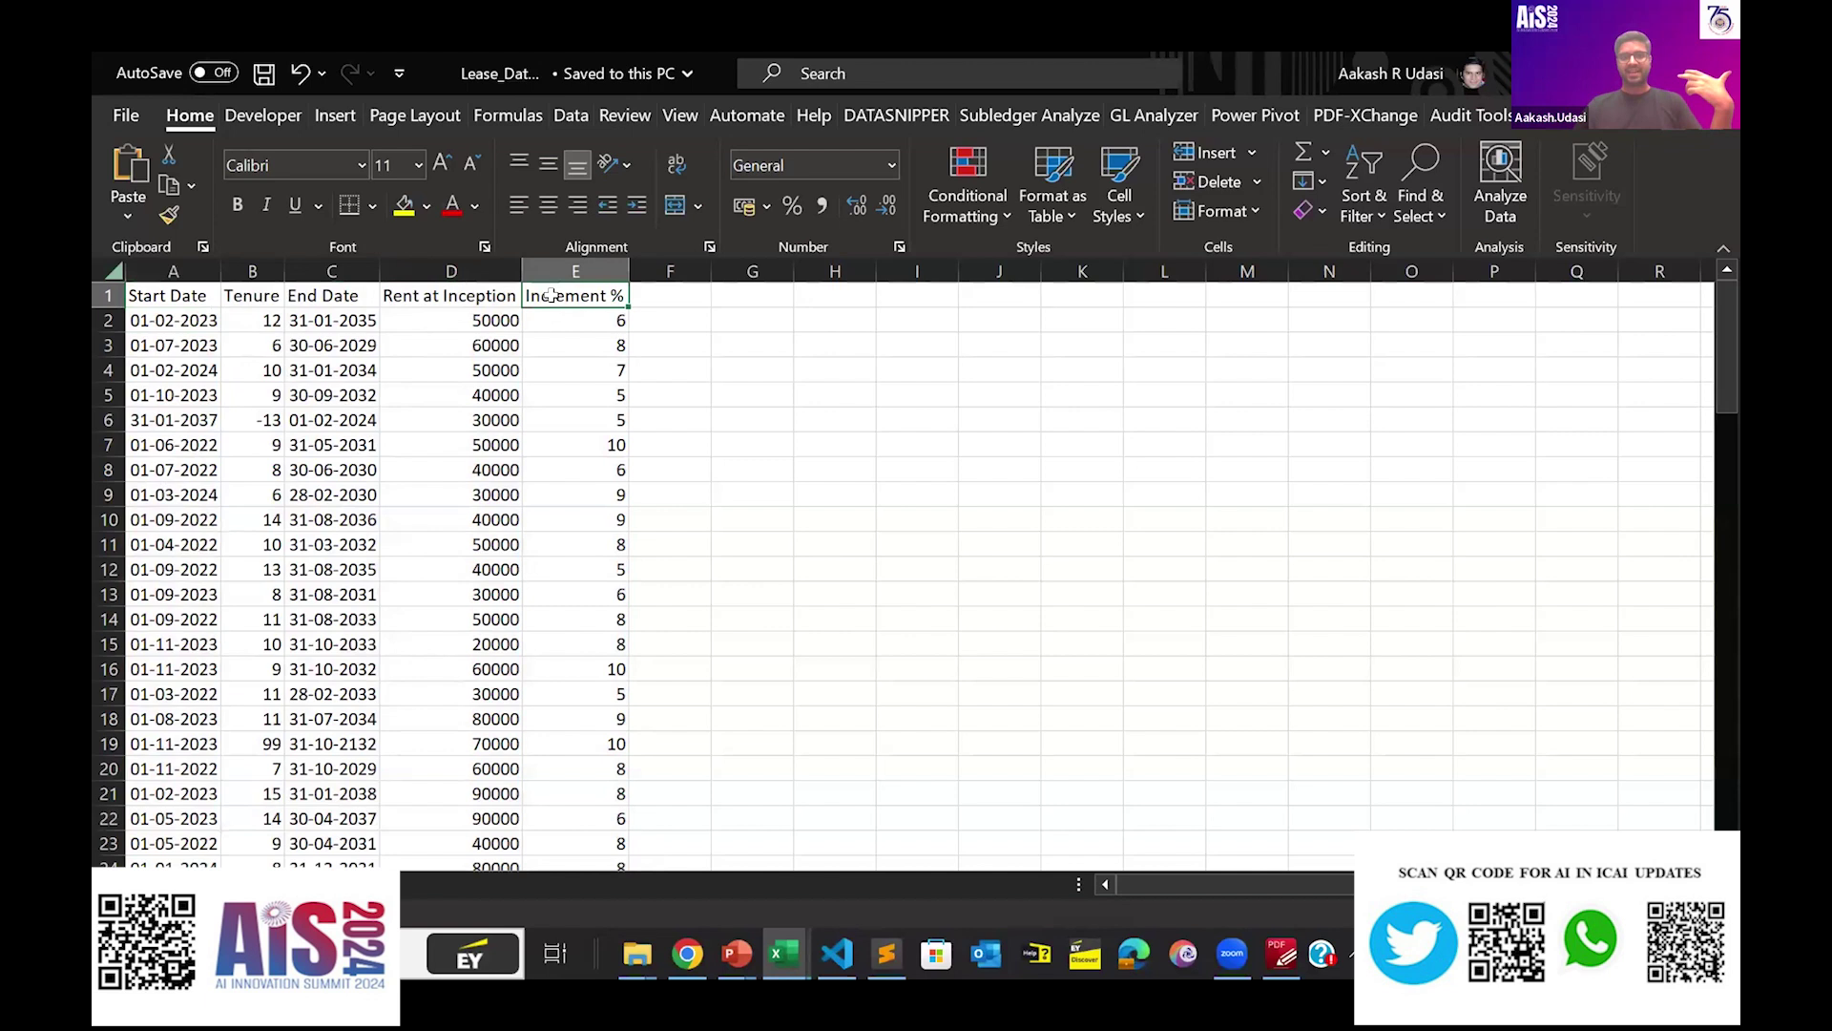
left_click(599, 295)
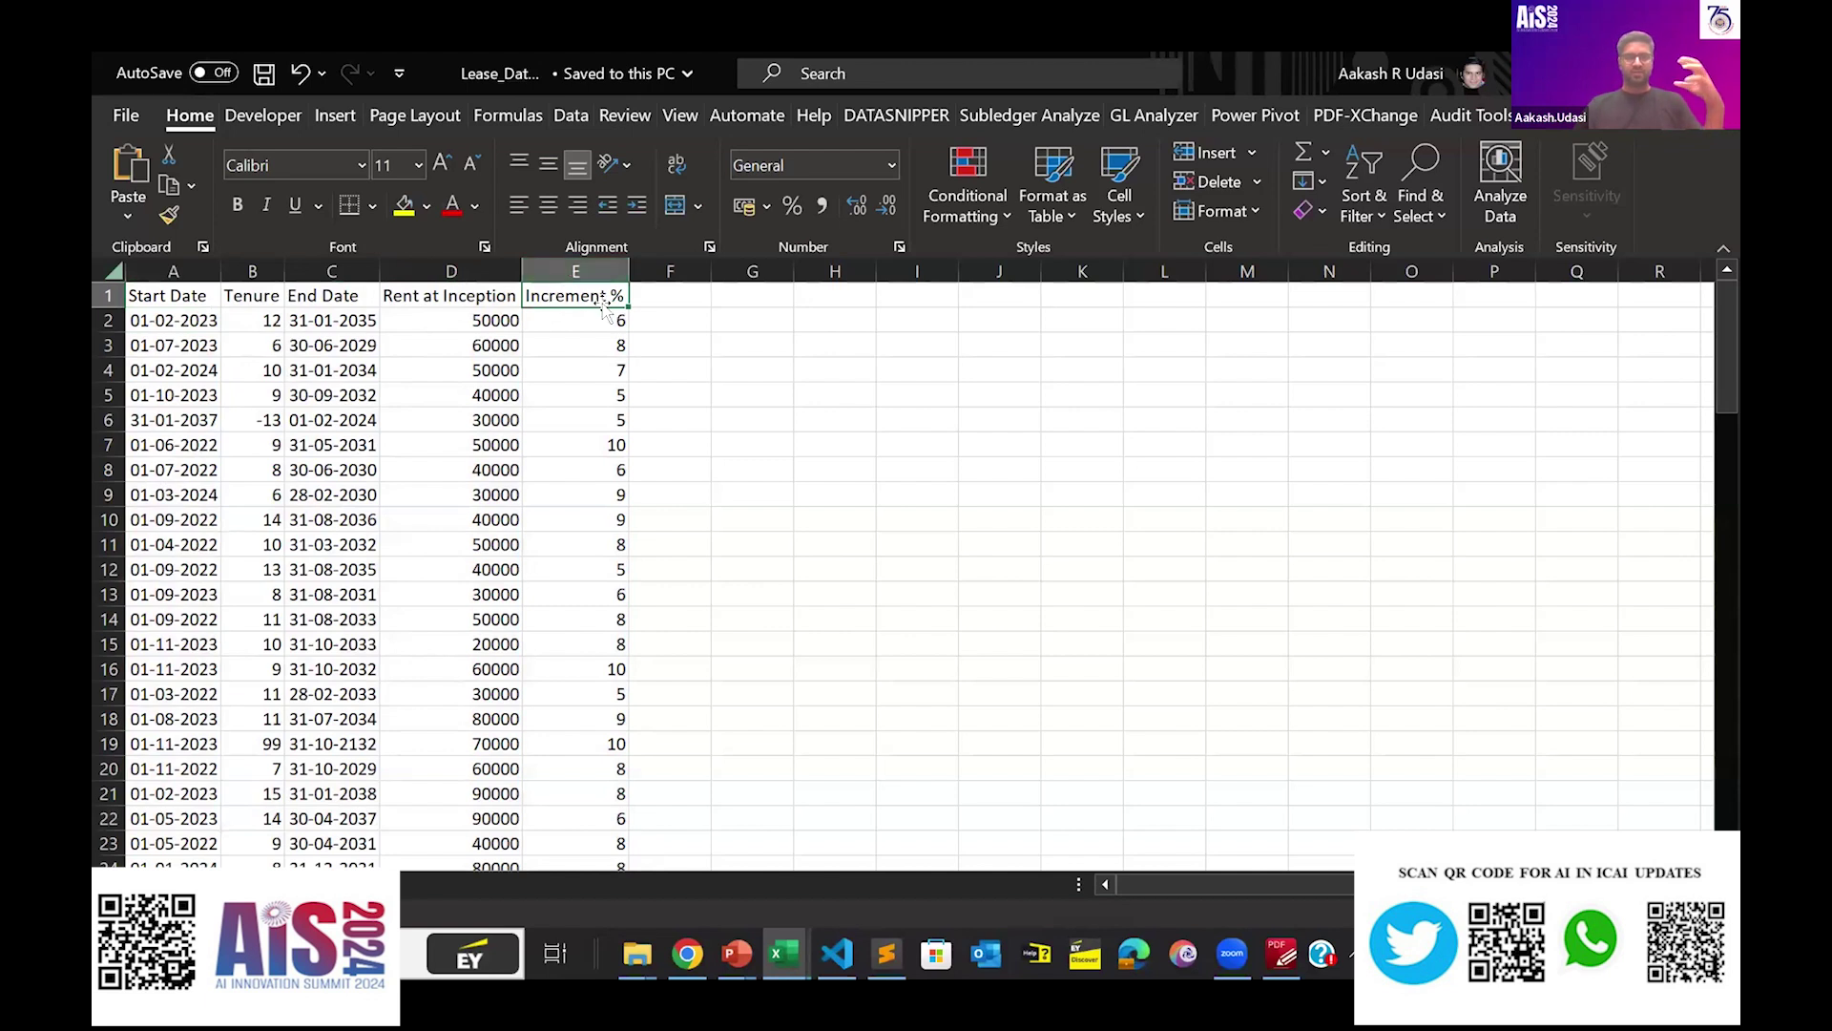
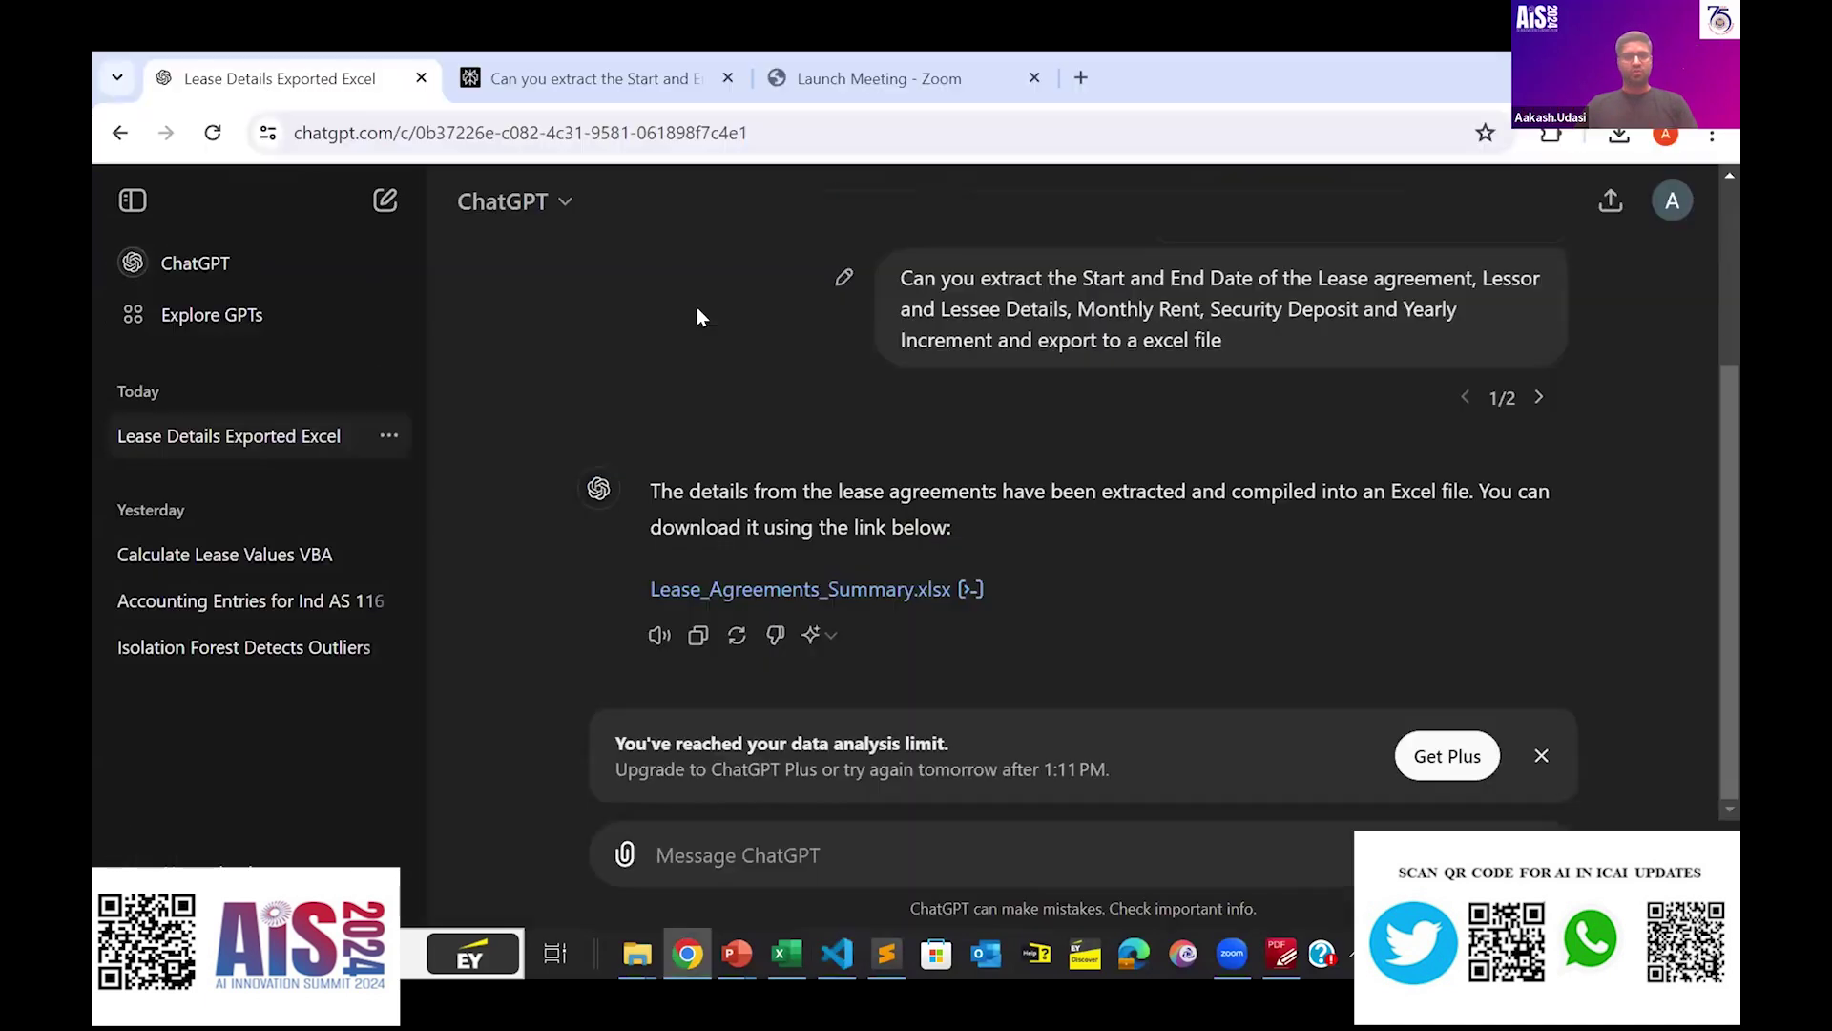
Switch to the PowerPoint slide show and look at the Data Validation step on the "Financial Computations using AI" slide.
key("alt+Tab")
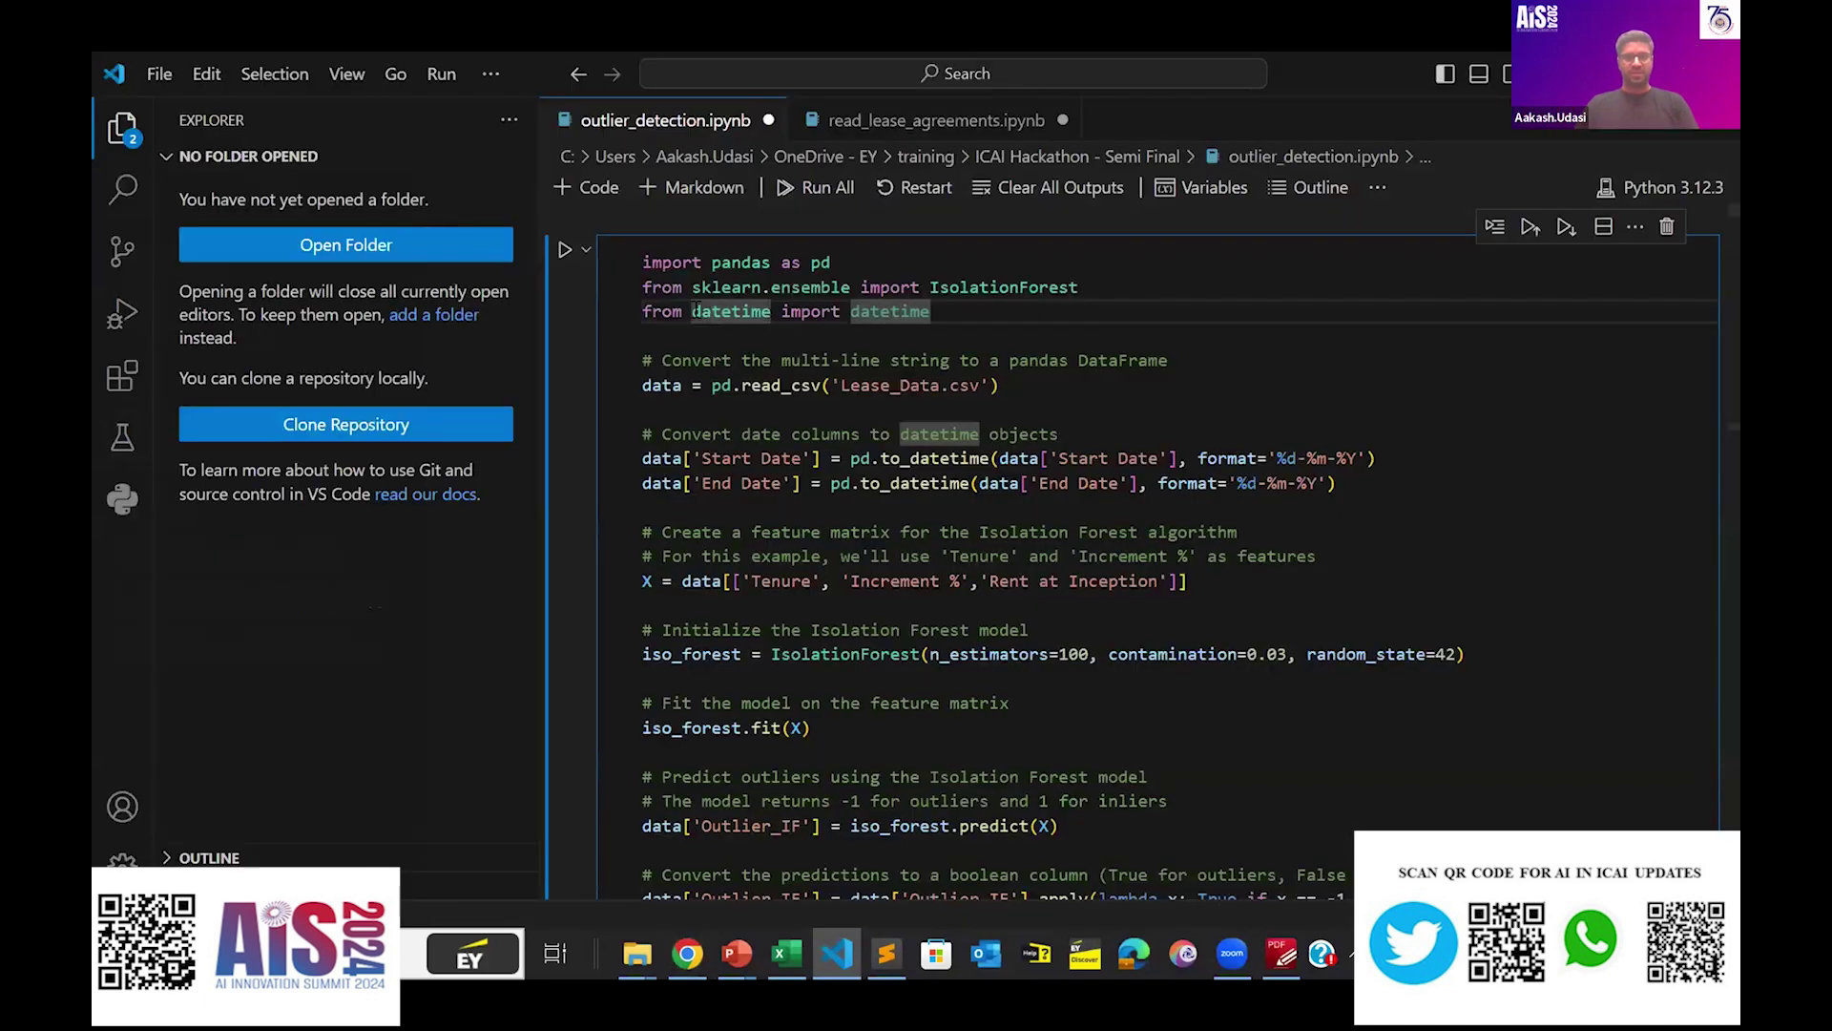
key("alt+Tab")
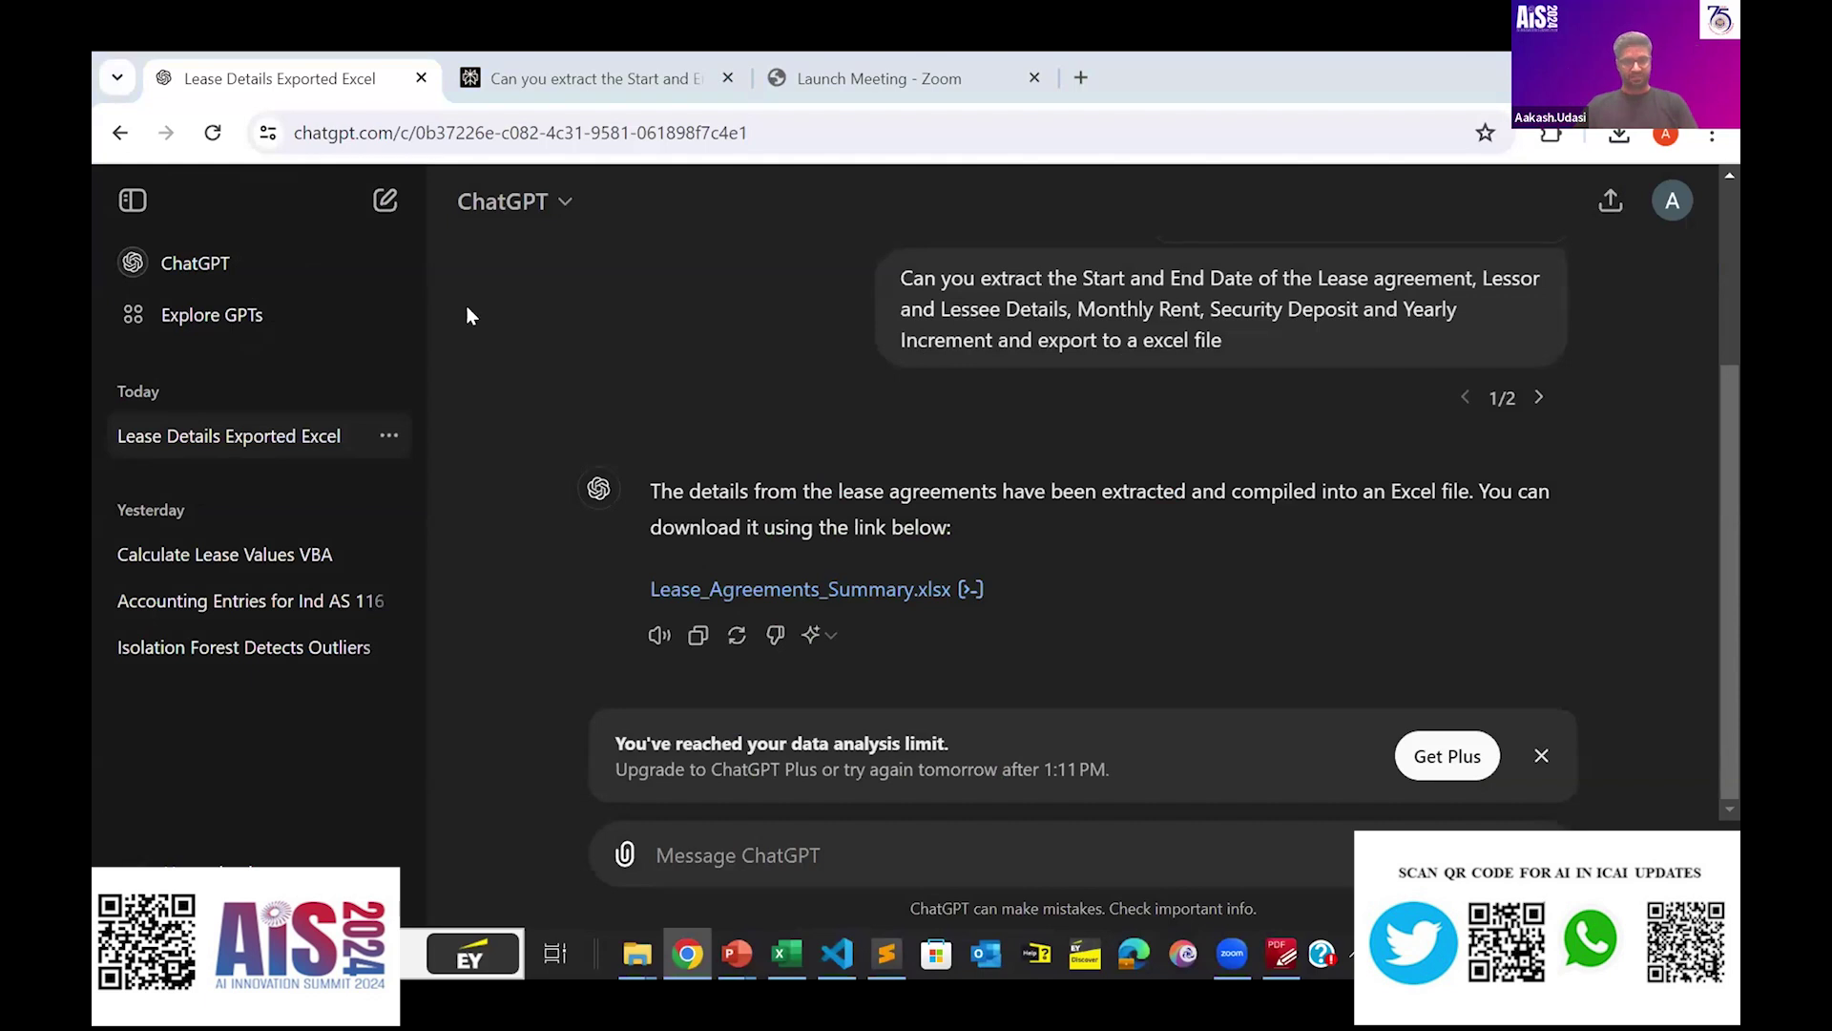
key("alt+Tab")
key("alt+Tab")
key("alt+Tab")
key("alt+Tab")
key("alt+Tab")
key("Escape")
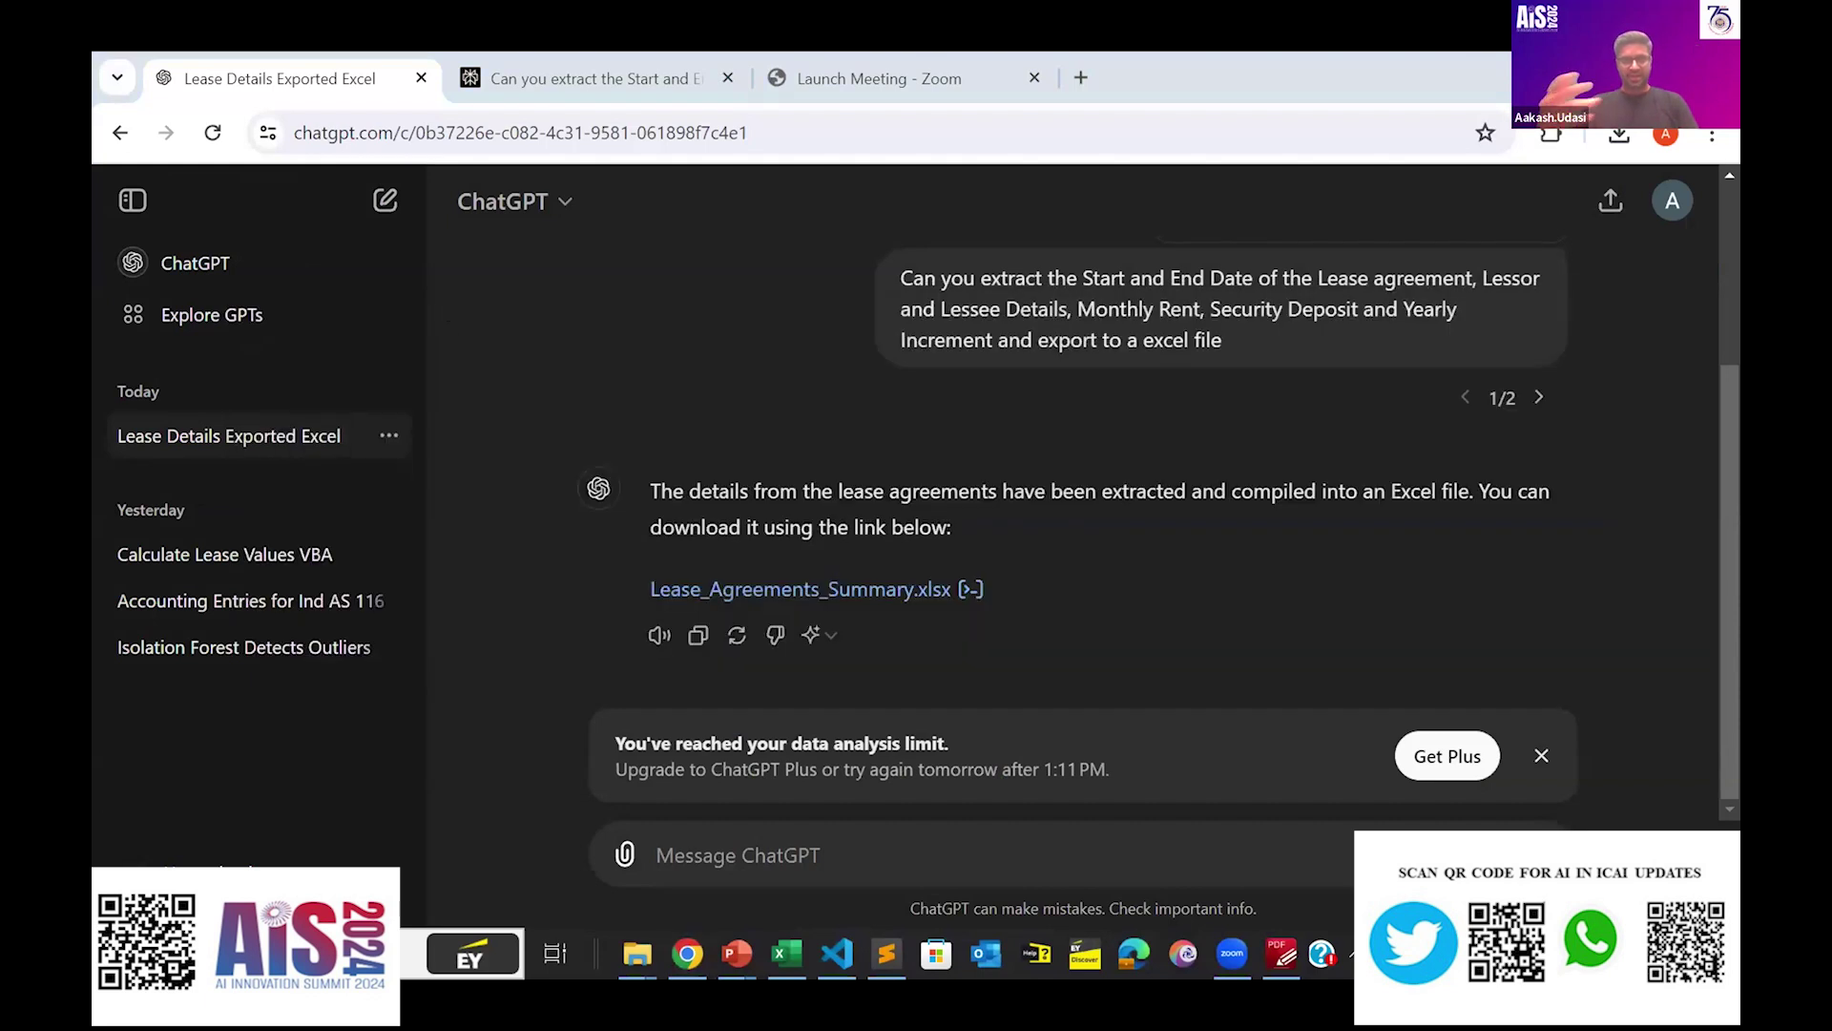
key("alt+Tab")
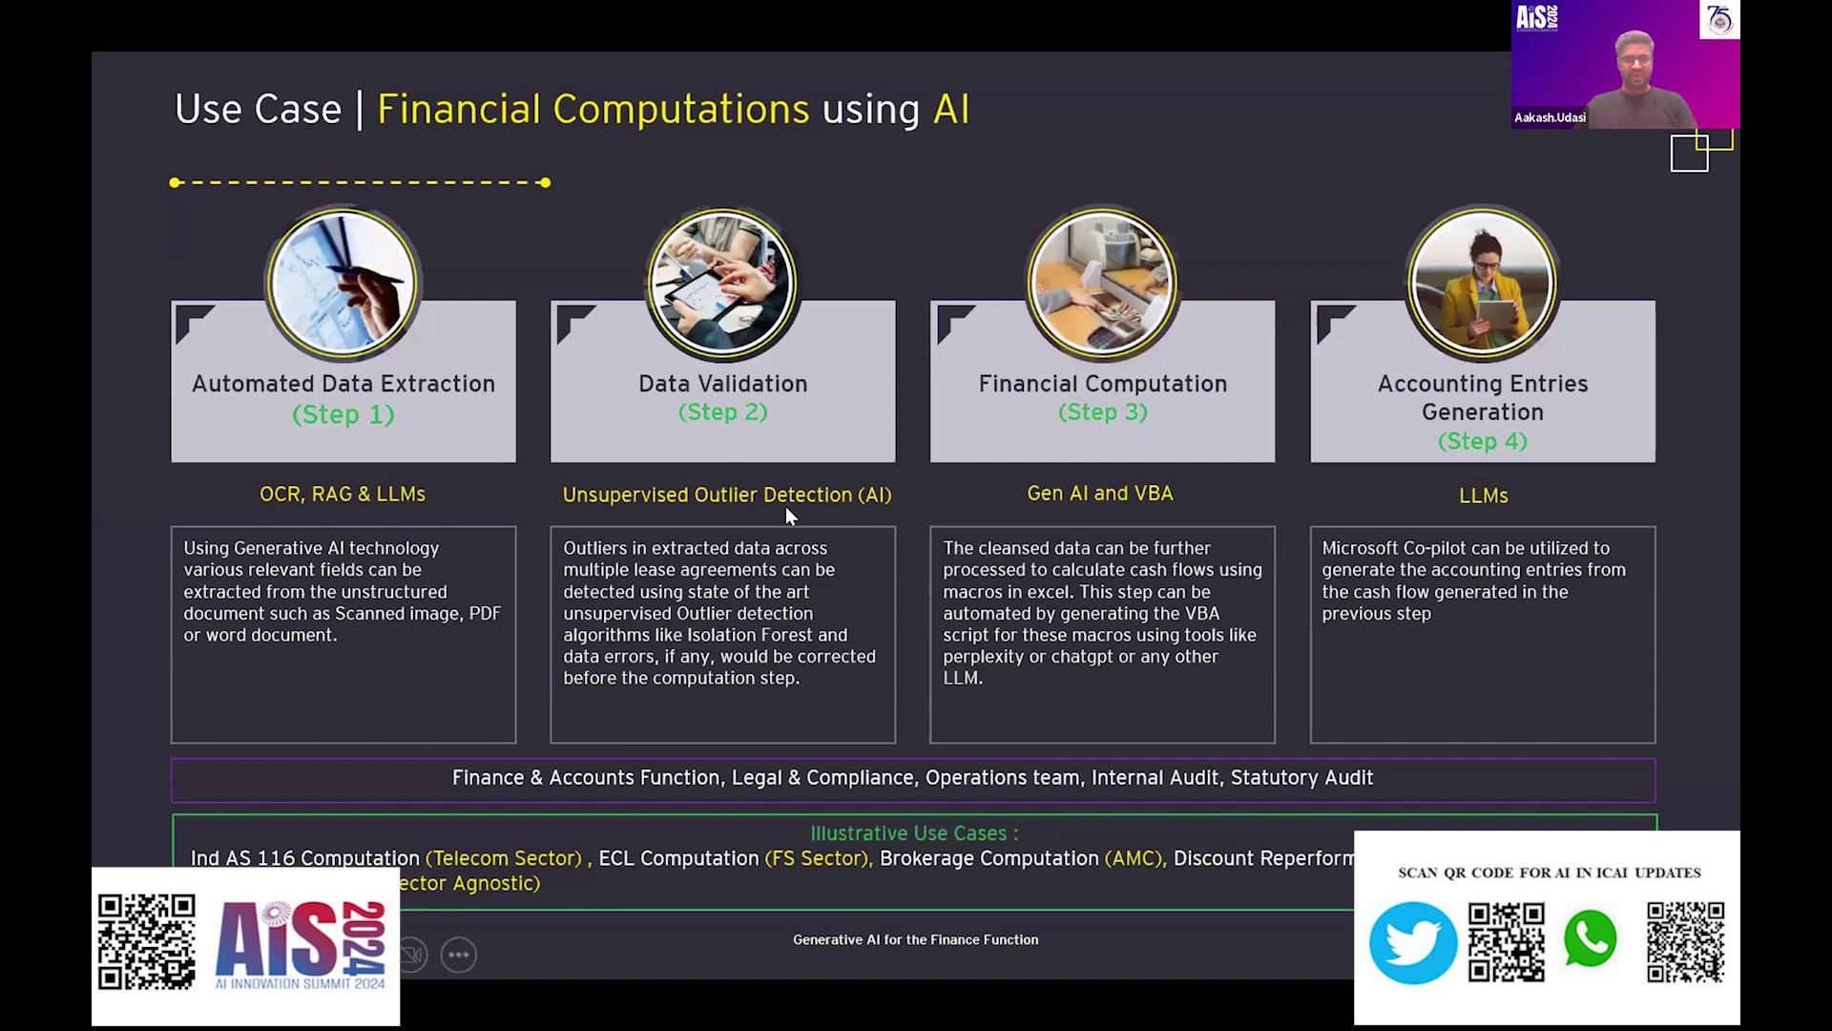
Switch to ChatGPT in Chrome, open the "Isolation Forest Detects Outliers" conversation, and review its prompt and generated Python script.
key("alt+Tab")
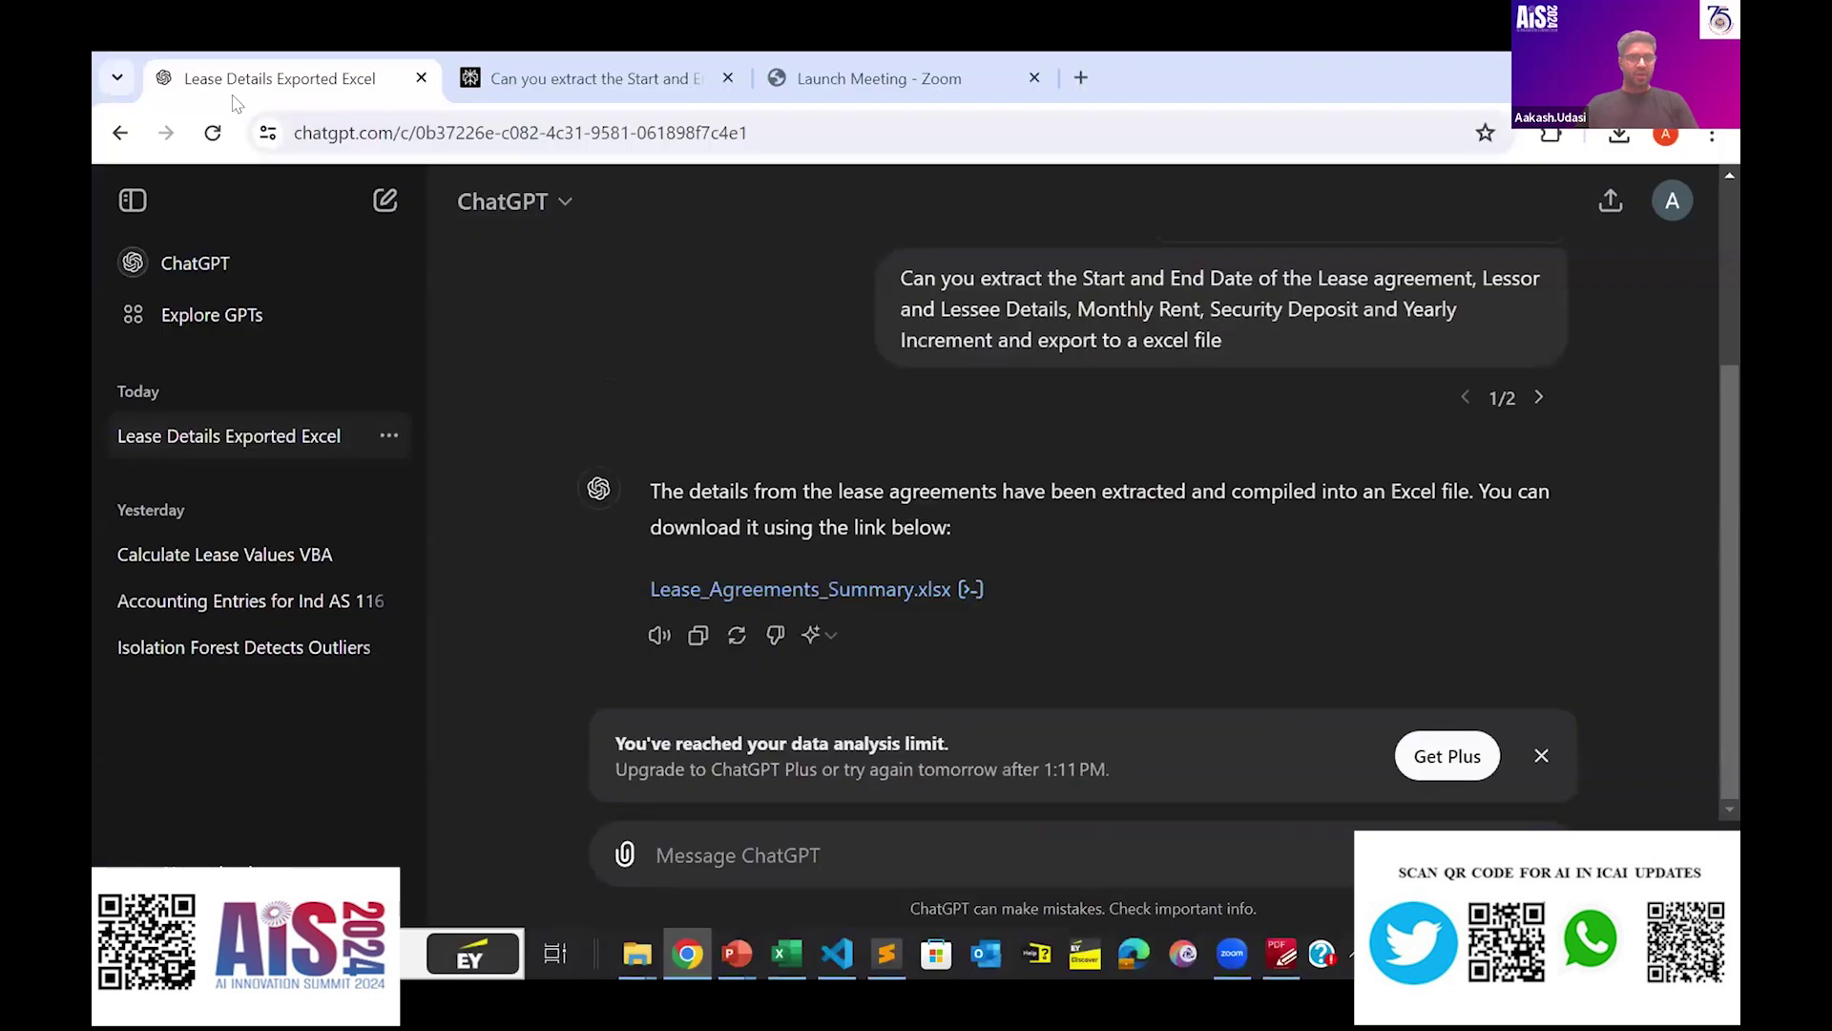
left_click(210, 644)
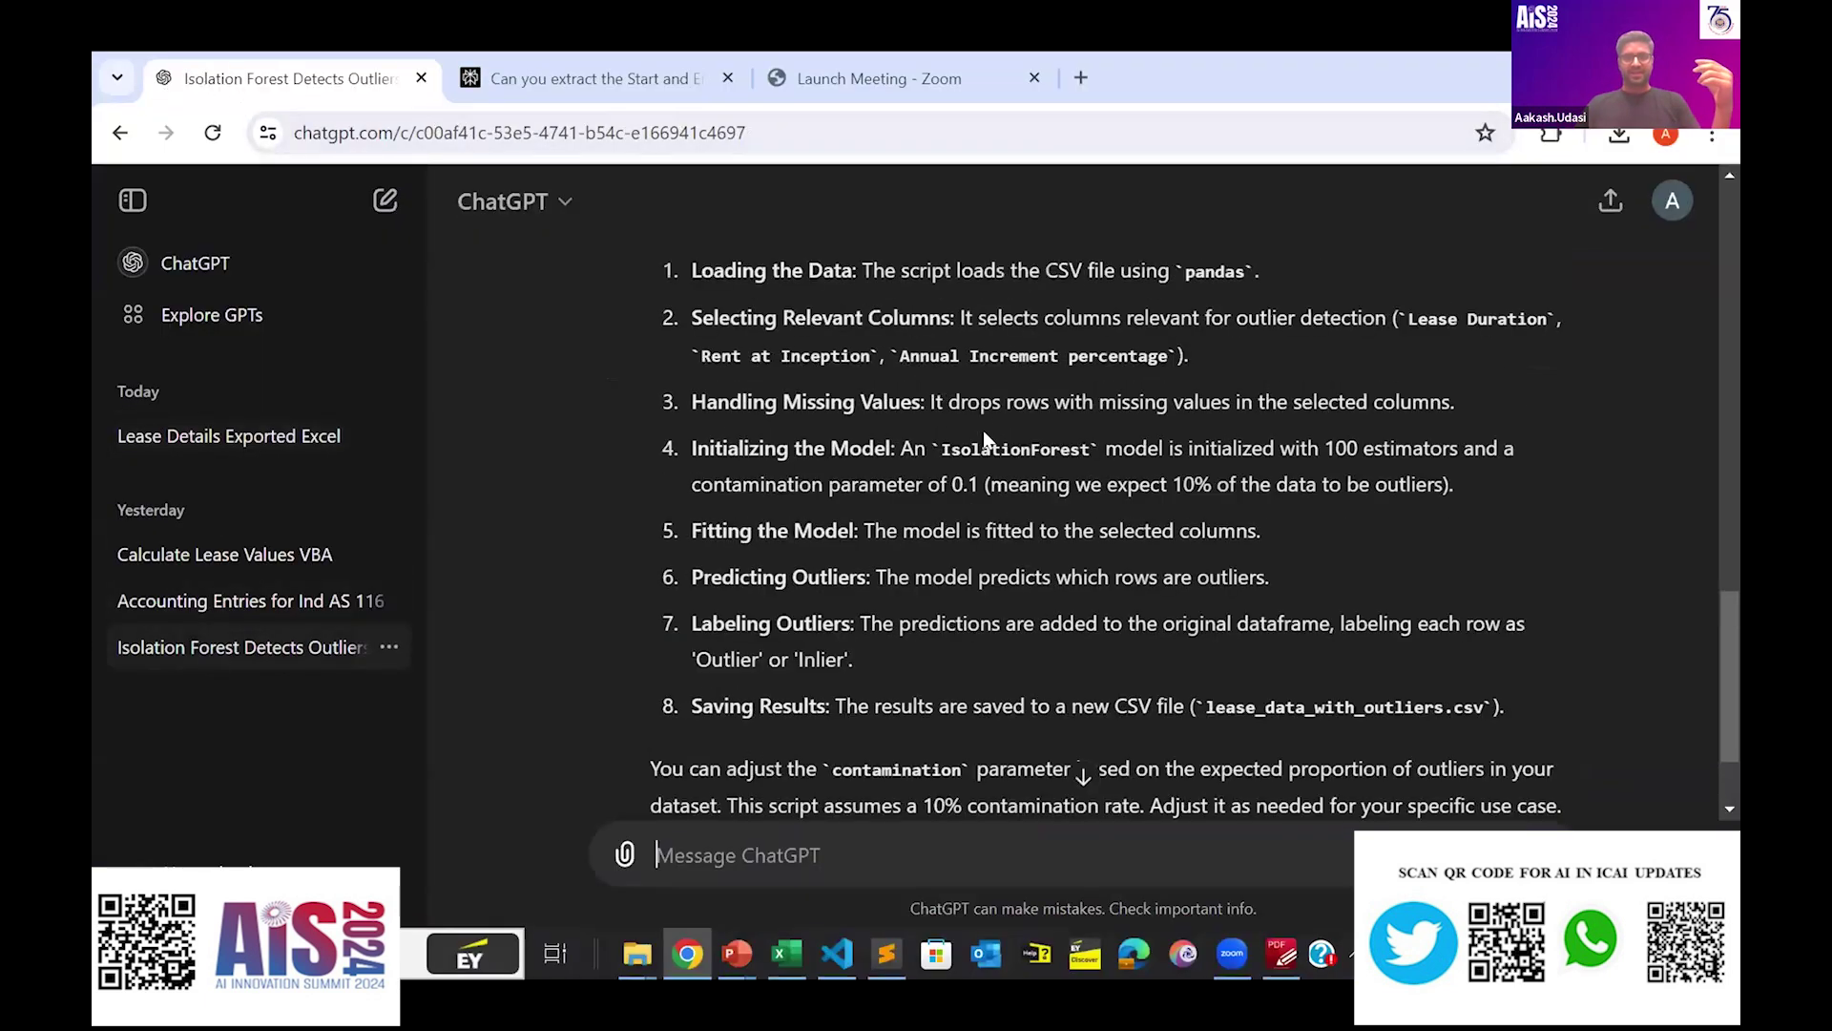
scroll(984, 426, "up", 10)
scroll(986, 407, "up", 3)
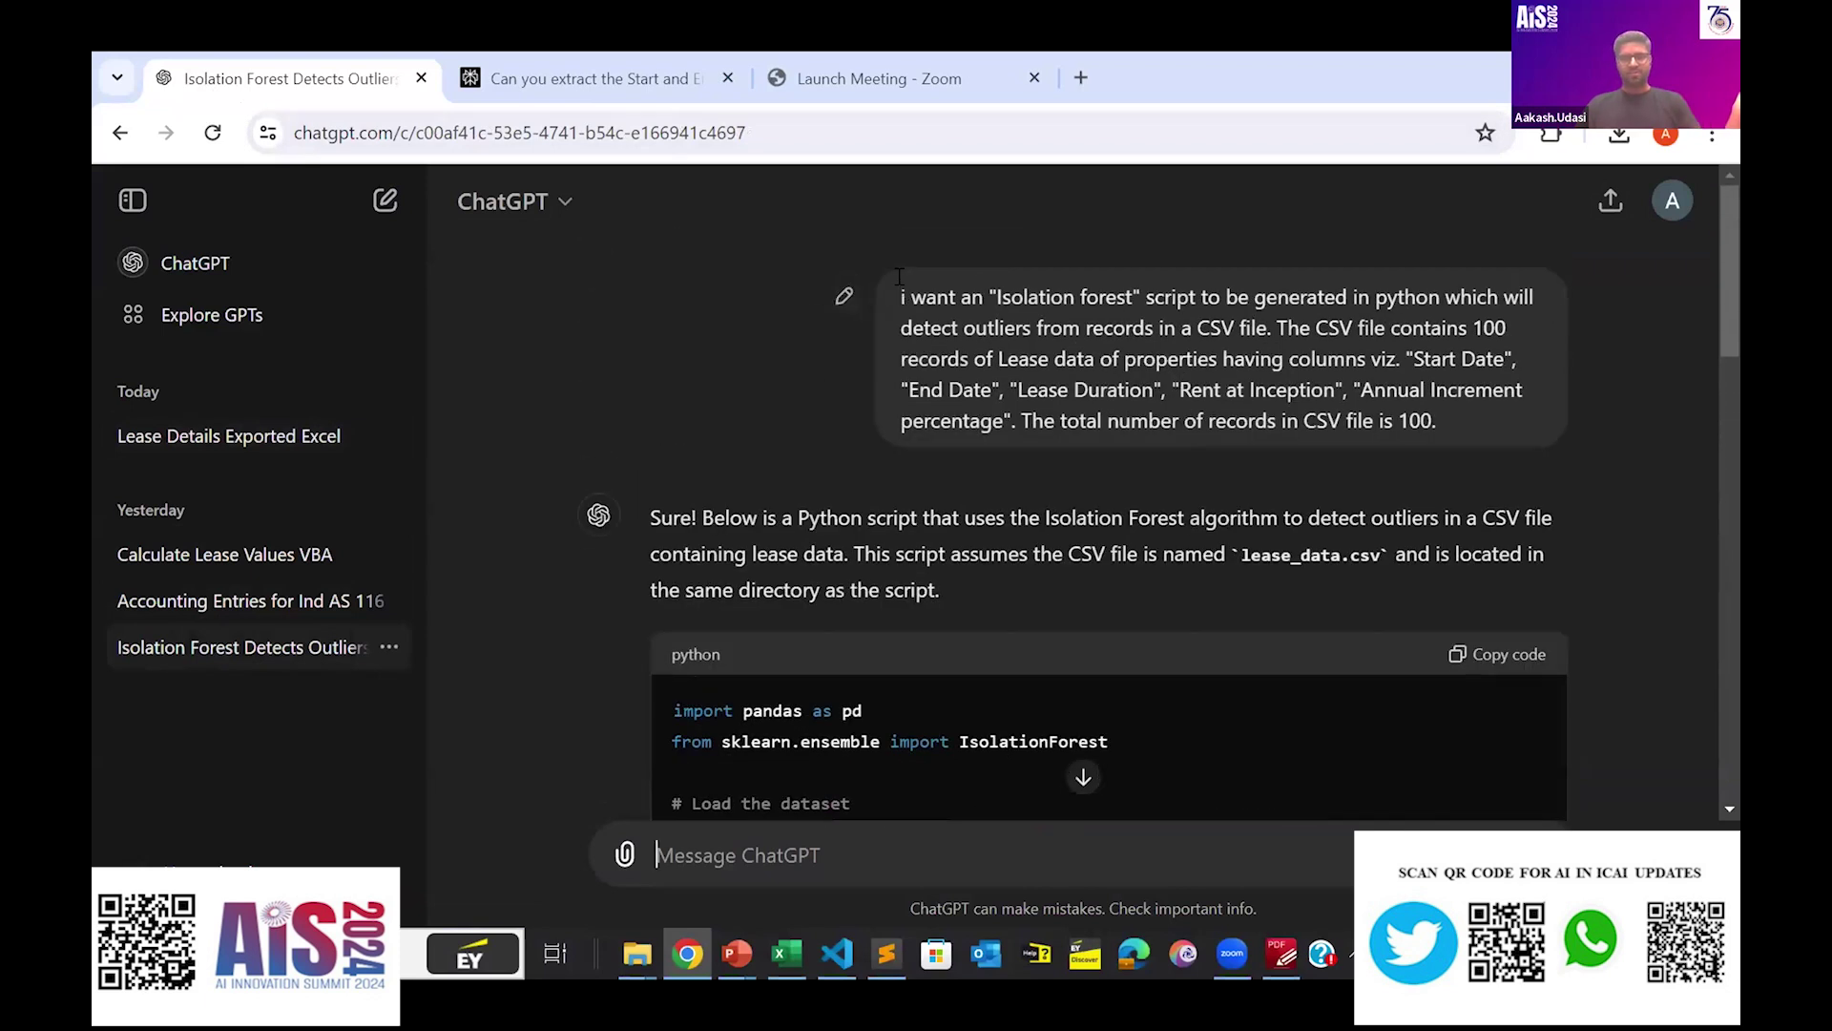
left_click_drag(901, 286, 1126, 315)
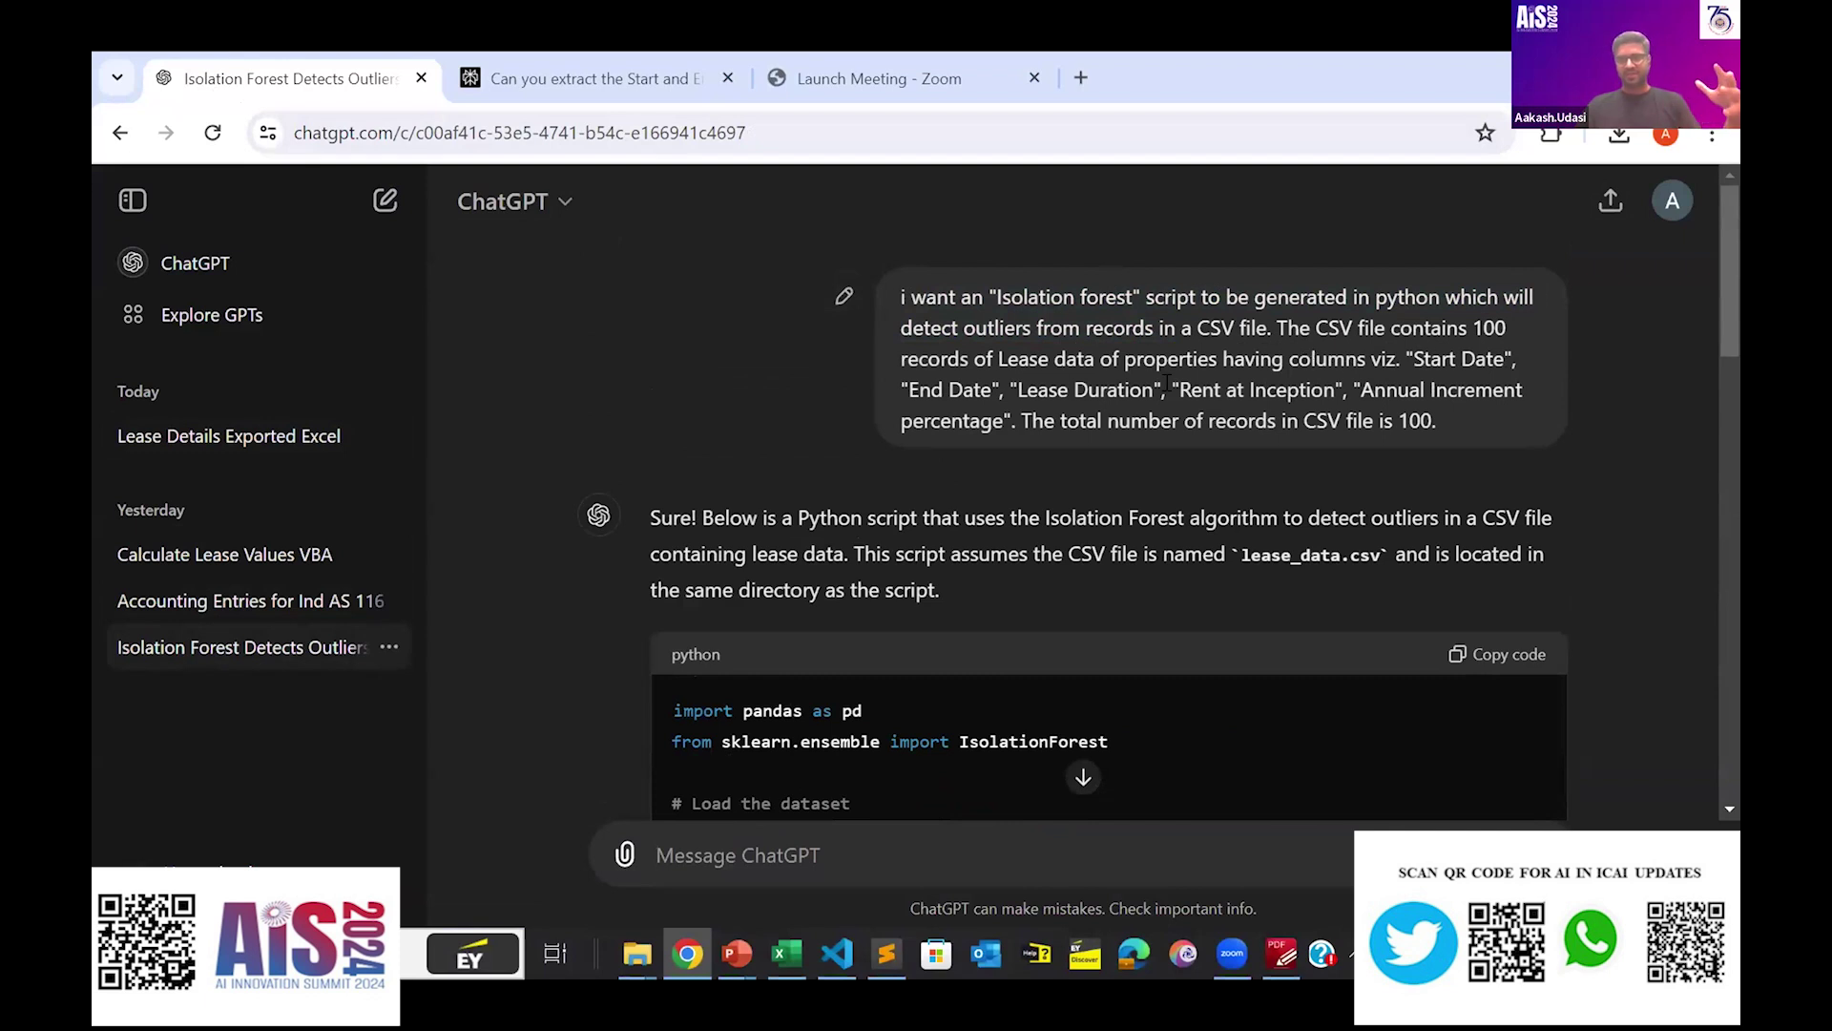
scroll(1351, 431, "down", 5)
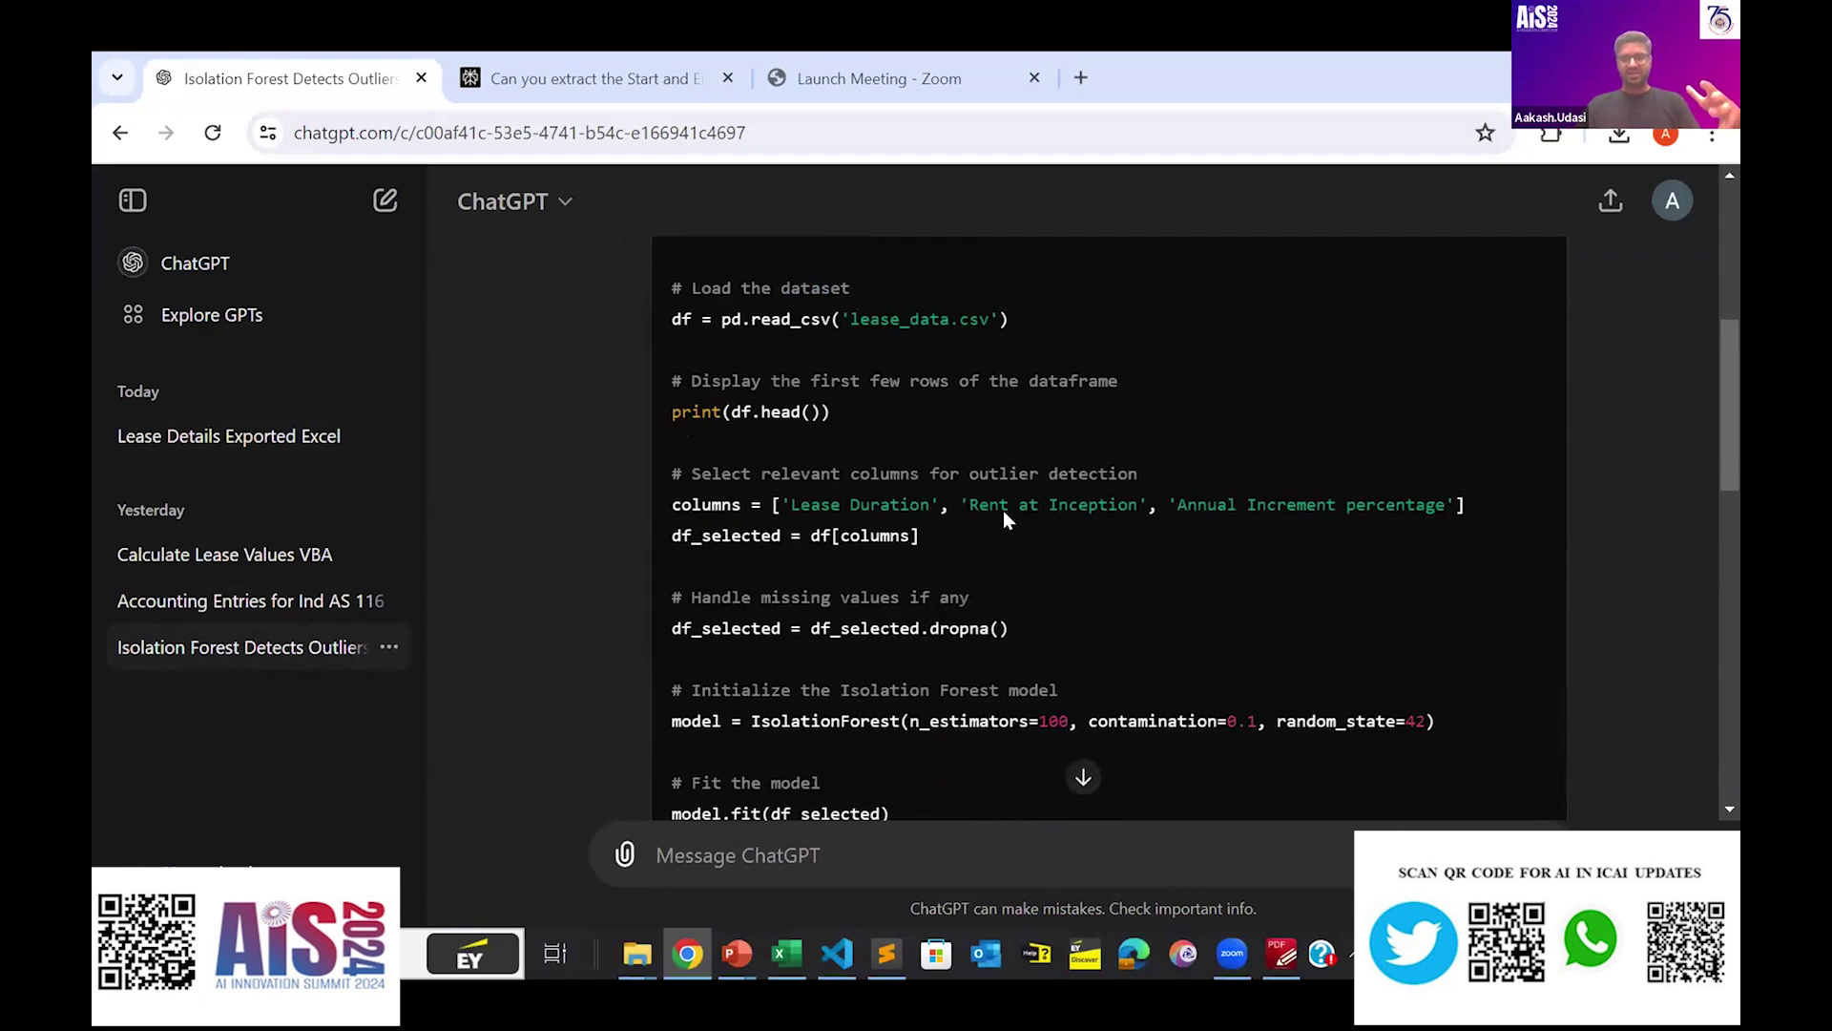
scroll(1004, 511, "down", 7)
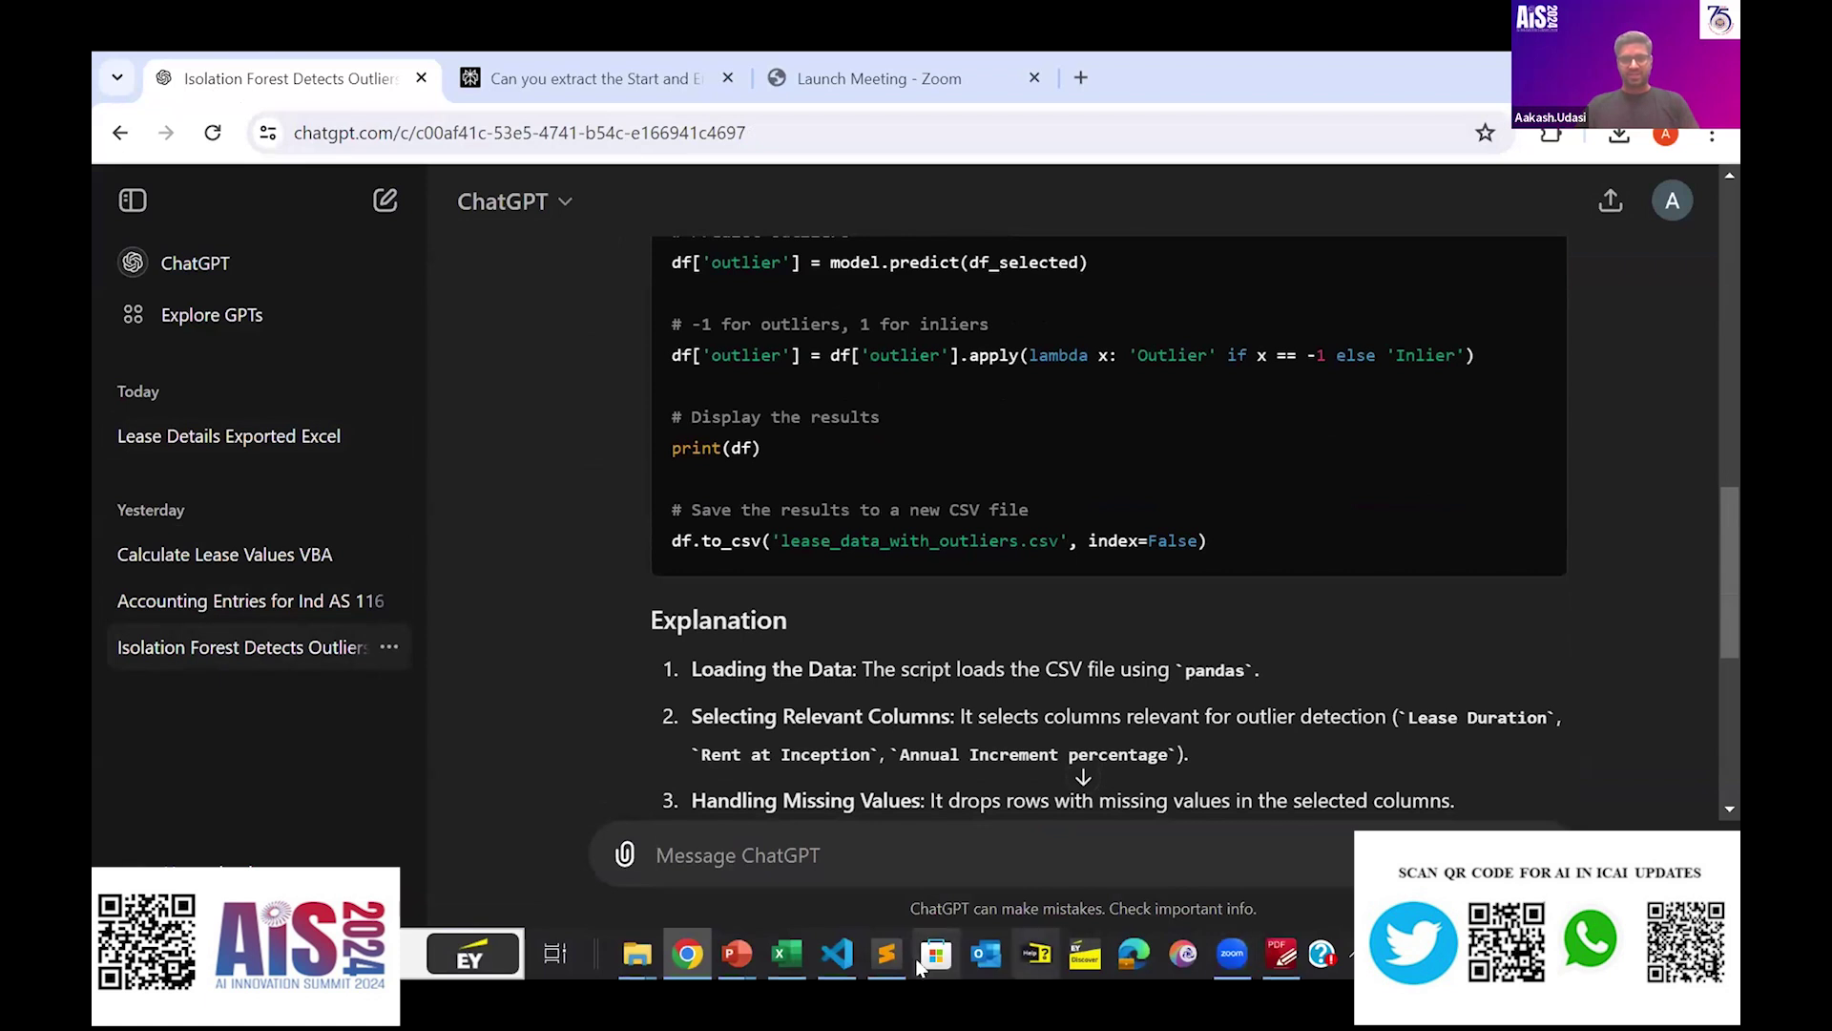
Switch to outlier_detection.ipynb in Visual Studio Code, run the Isolation Forest cell and bring its output table into view.
left_click(837, 953)
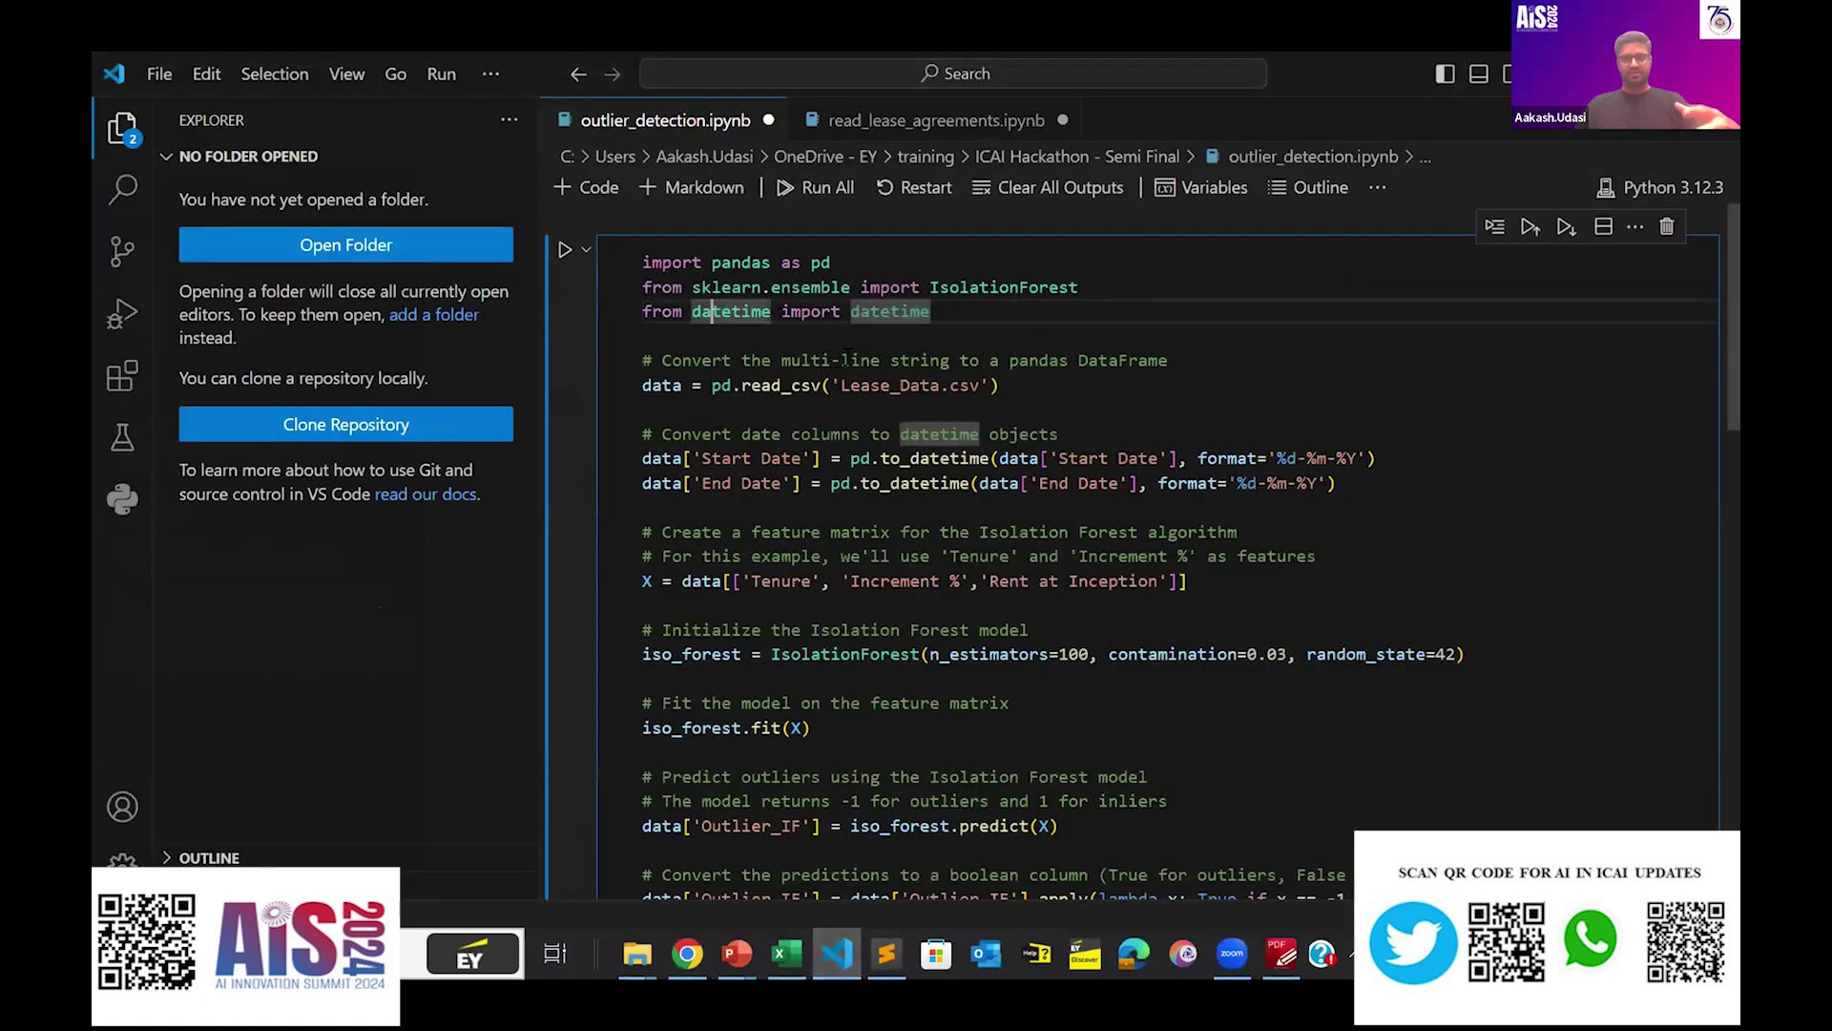
scroll(812, 353, "down", 1)
scroll(812, 353, "up", 1)
key("ctrl+Return")
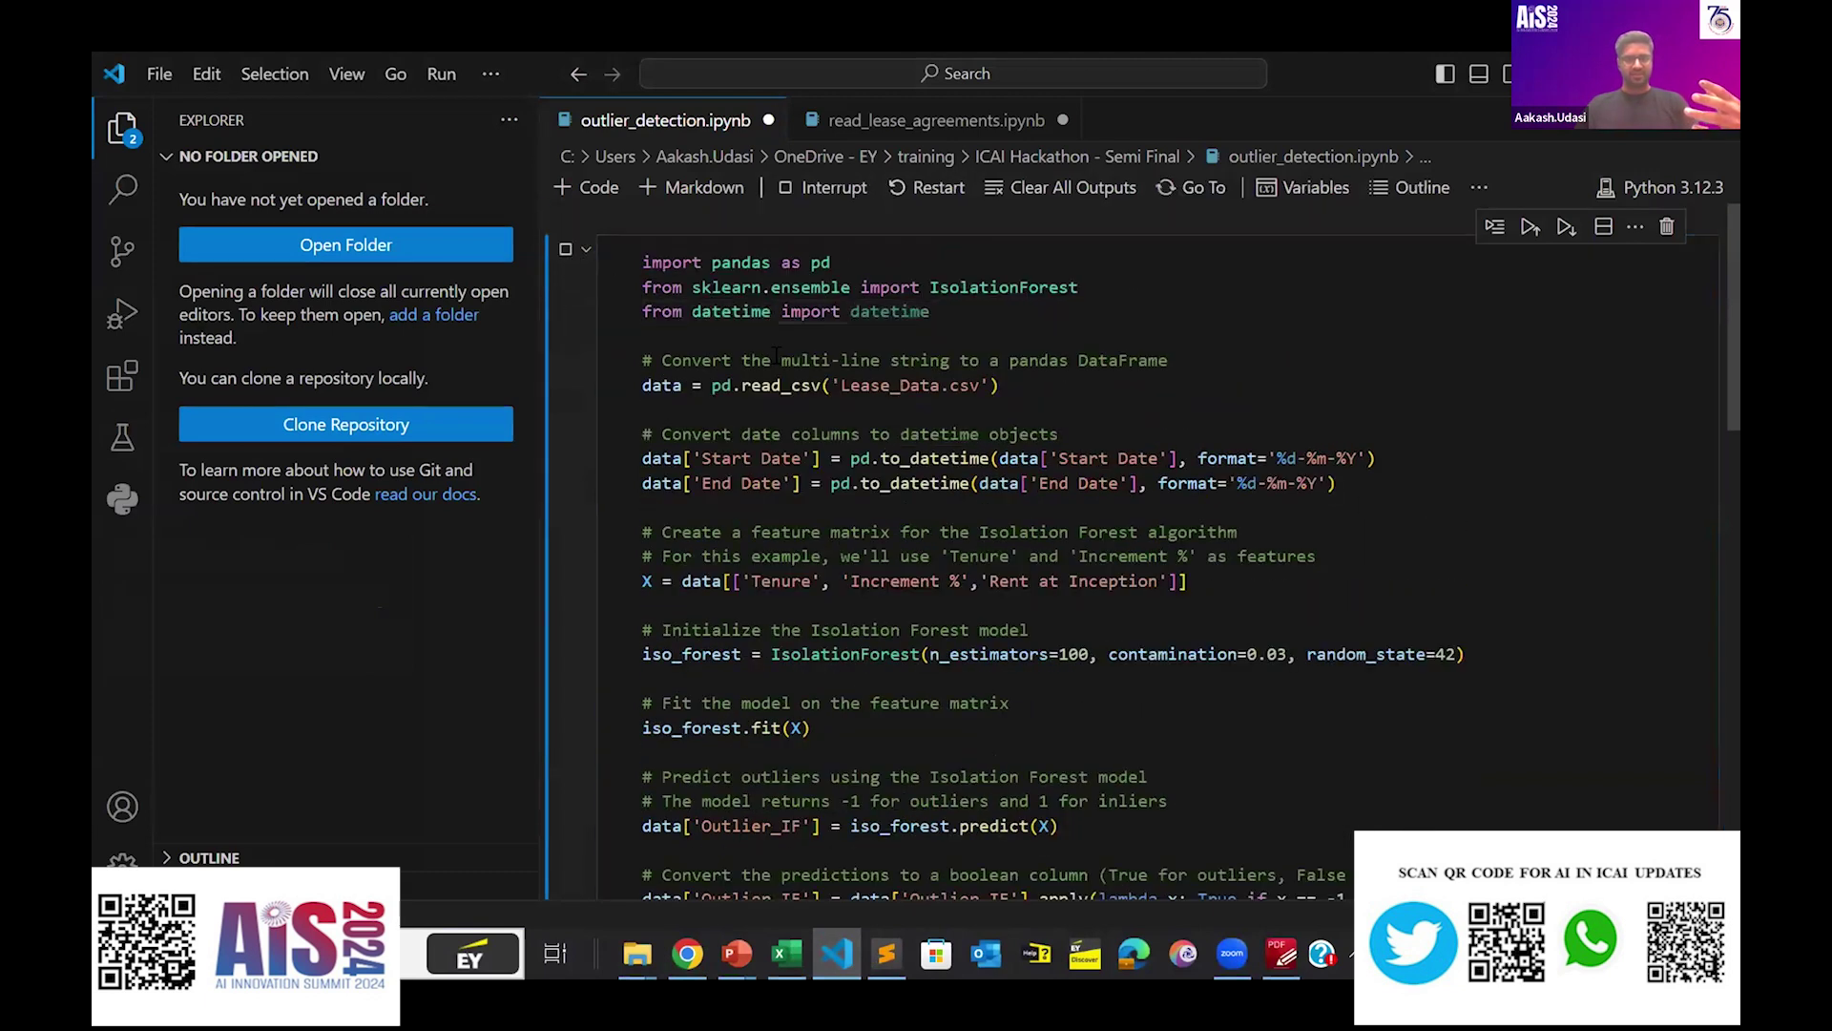
scroll(763, 410, "down", 9)
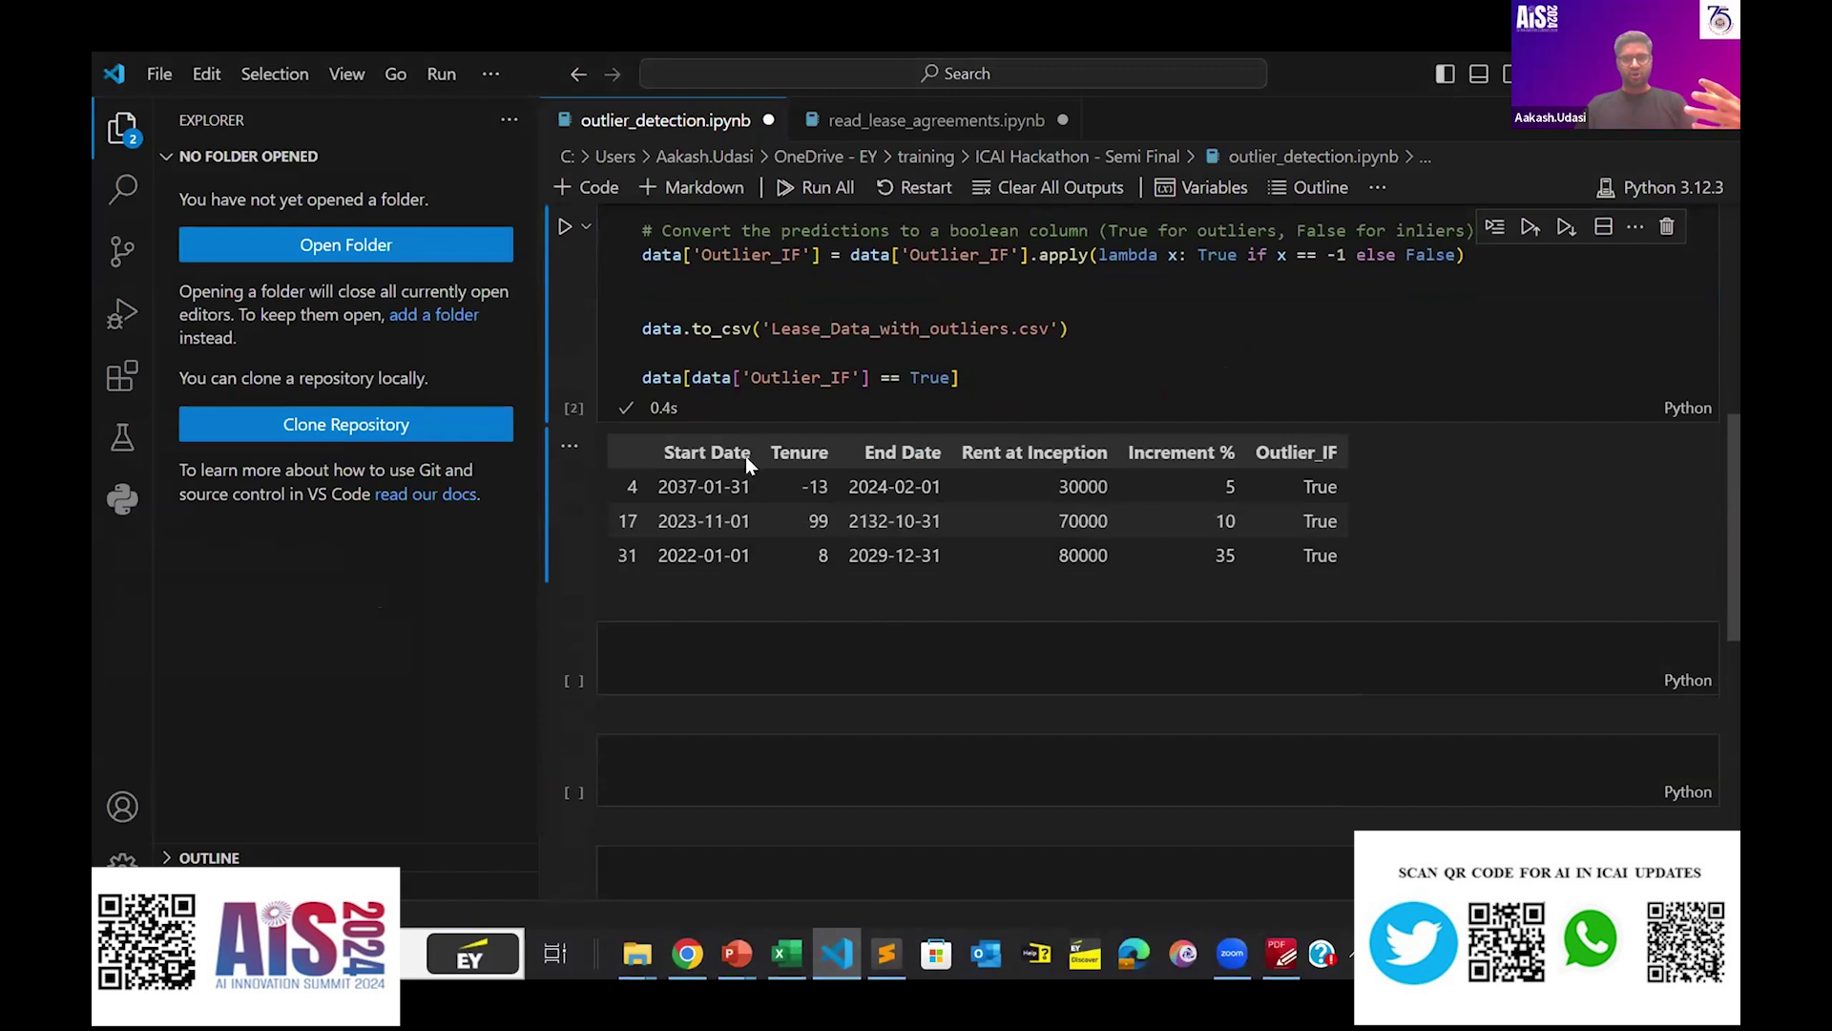
Examine the flagged leases in the output table, highlighting the Outlier_IF flags and the suspicious Tenure and Increment % values.
left_click(1277, 453)
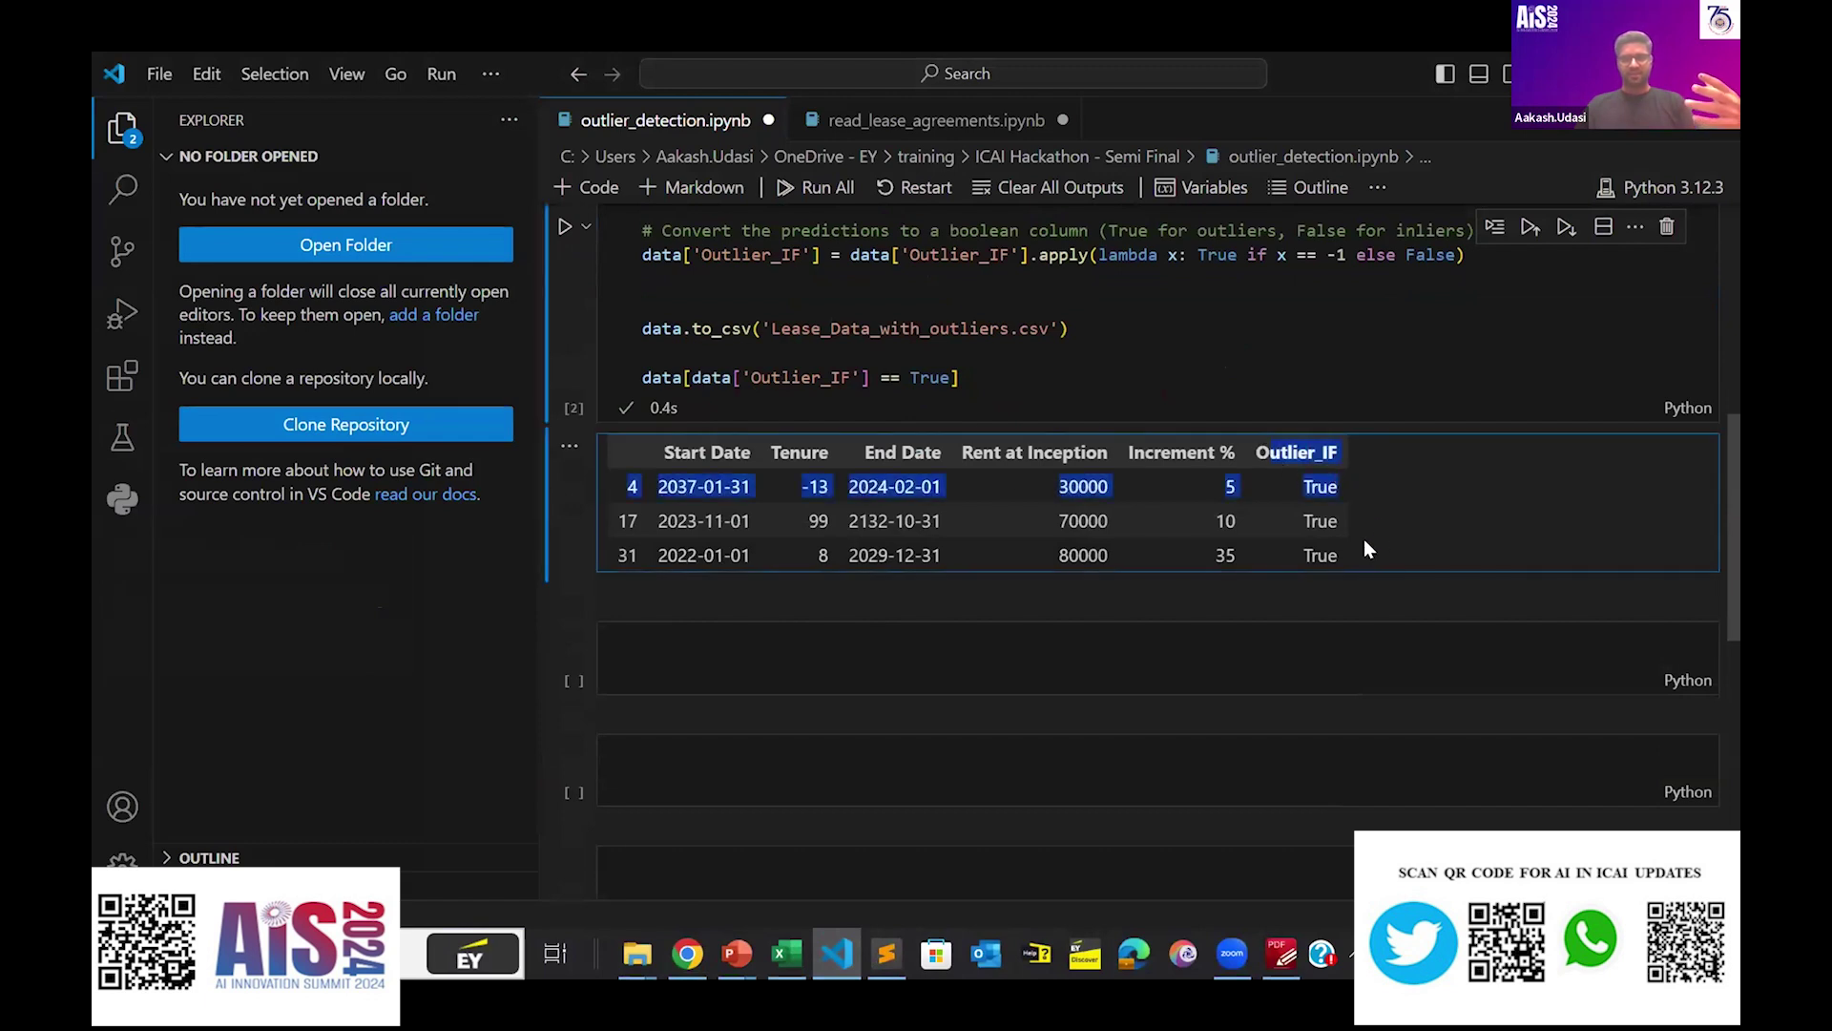
left_click_drag(1293, 489, 1314, 576)
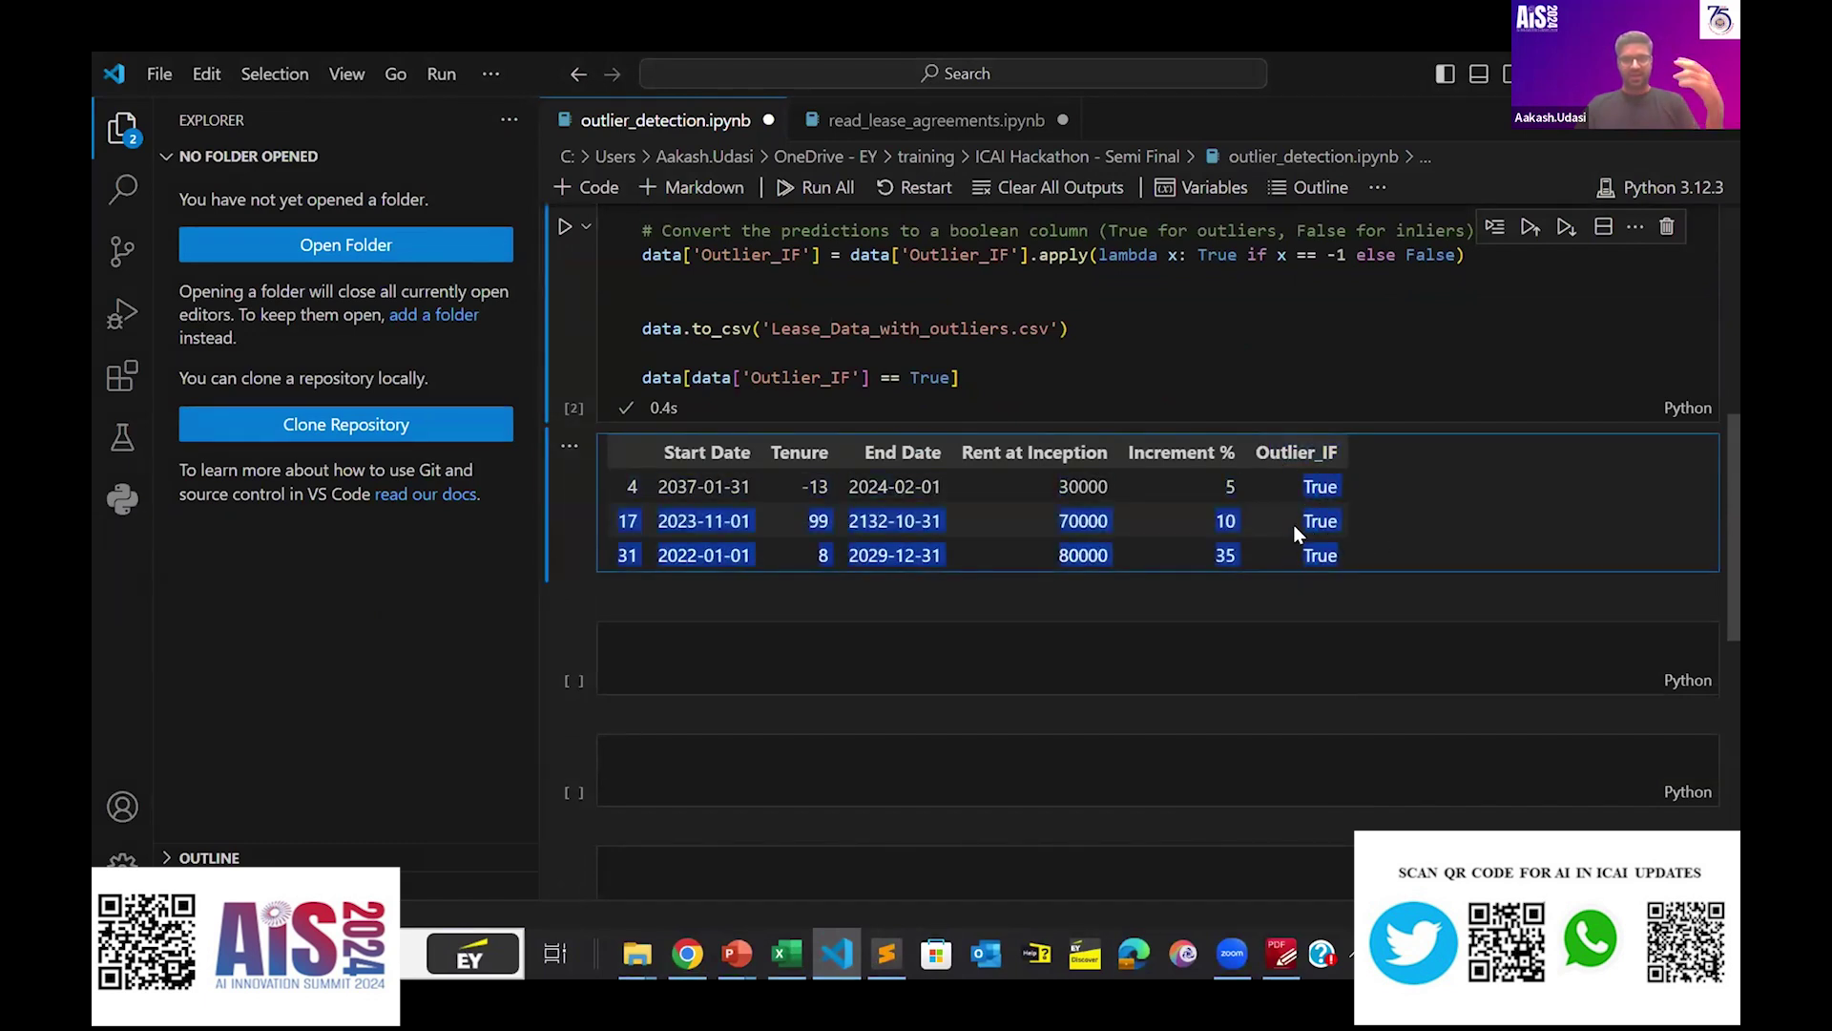
left_click_drag(1301, 485, 1317, 487)
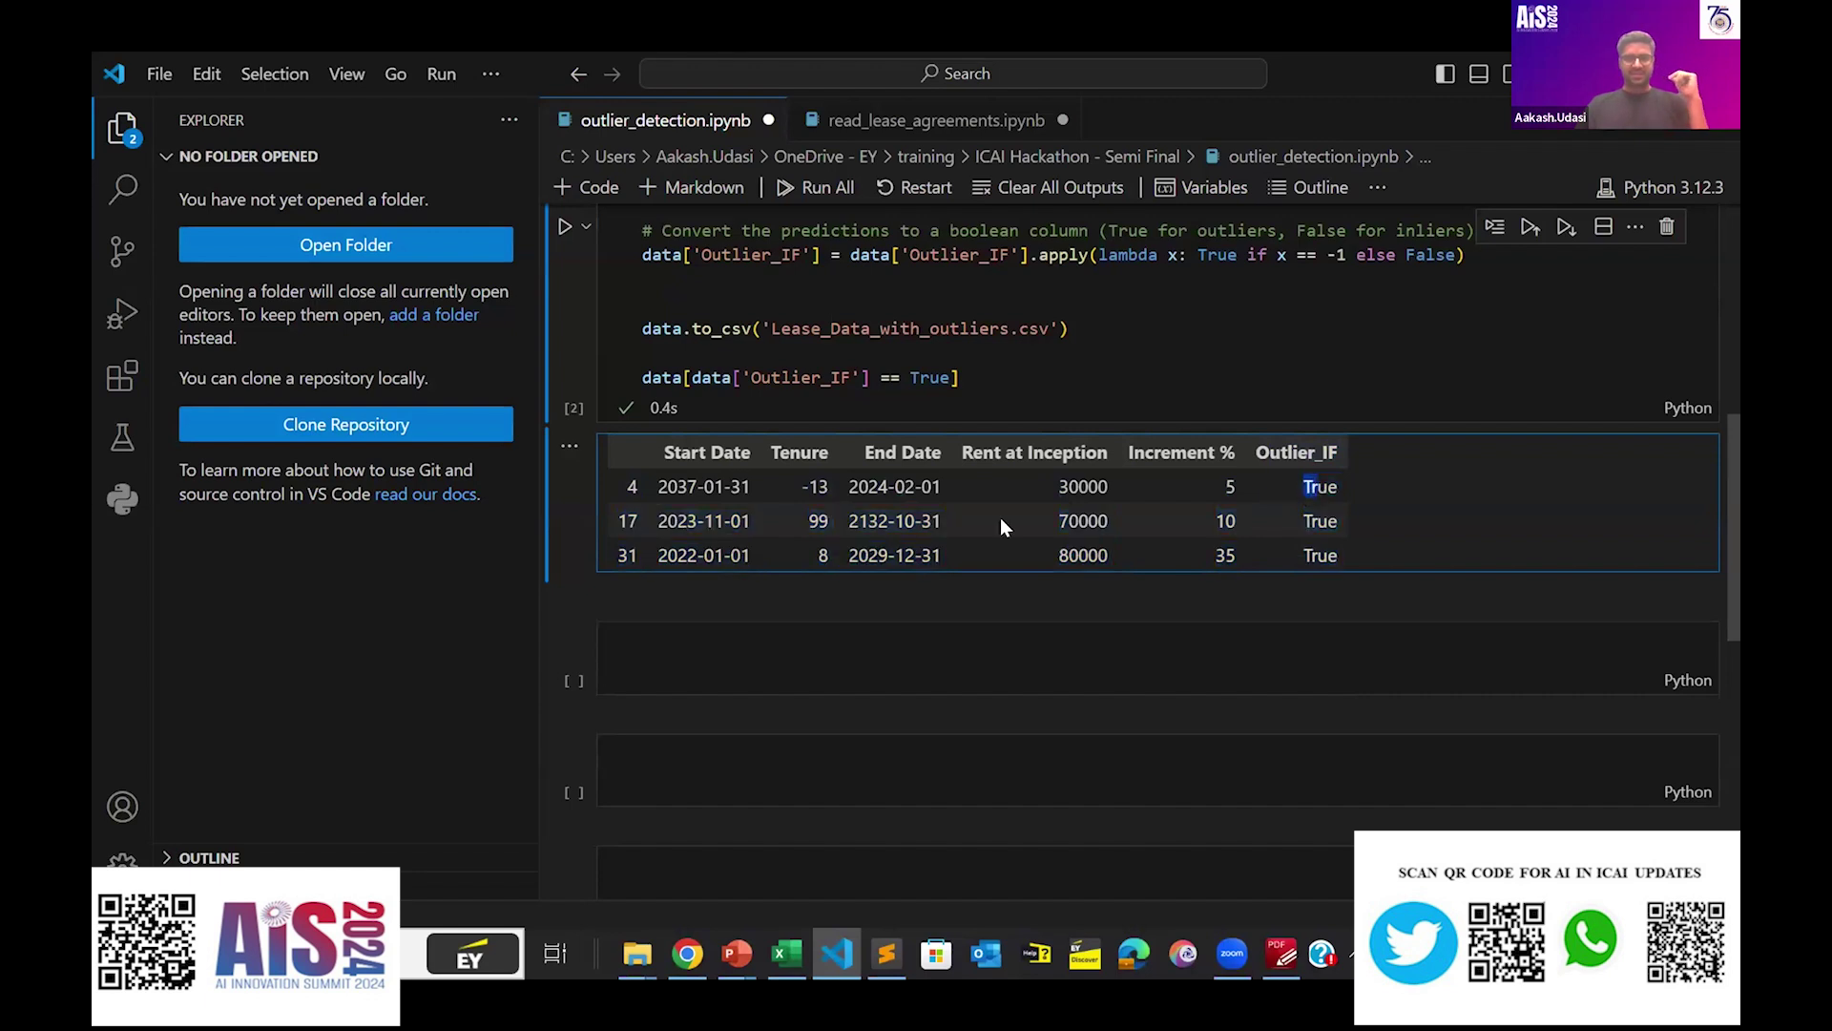
left_click(787, 479)
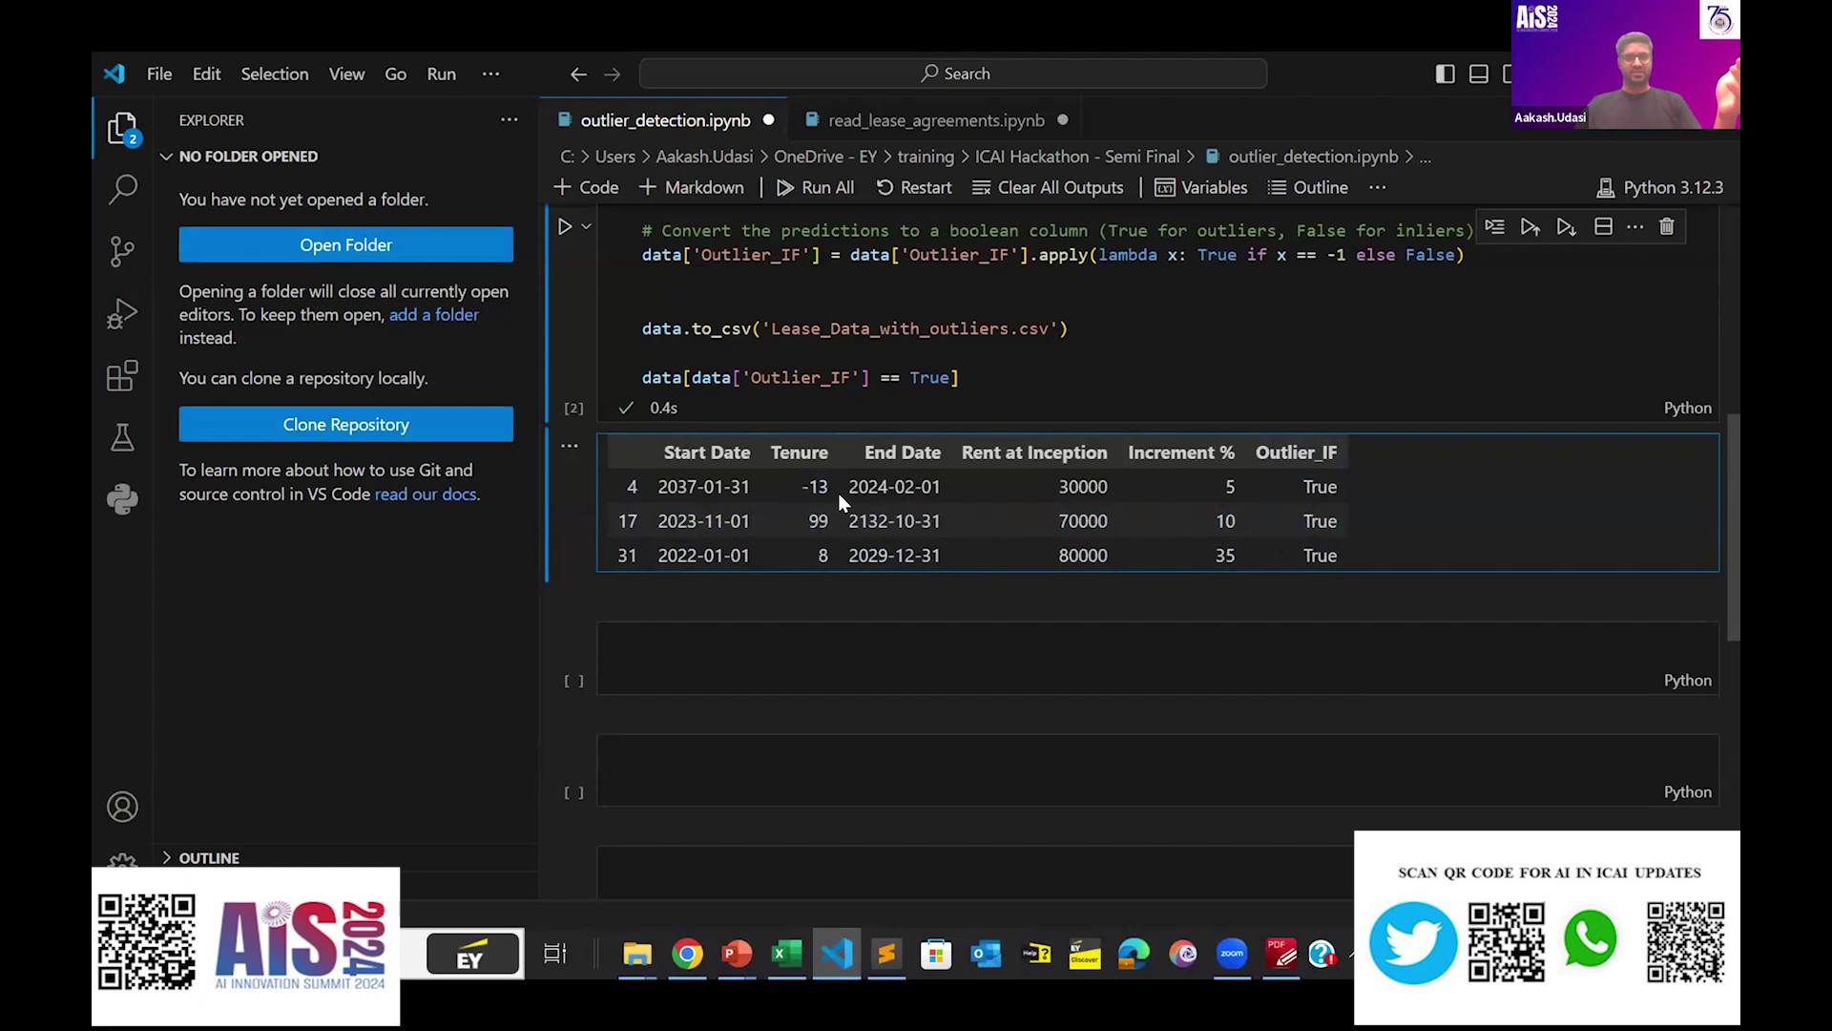
double_click(1308, 485)
double_click(811, 486)
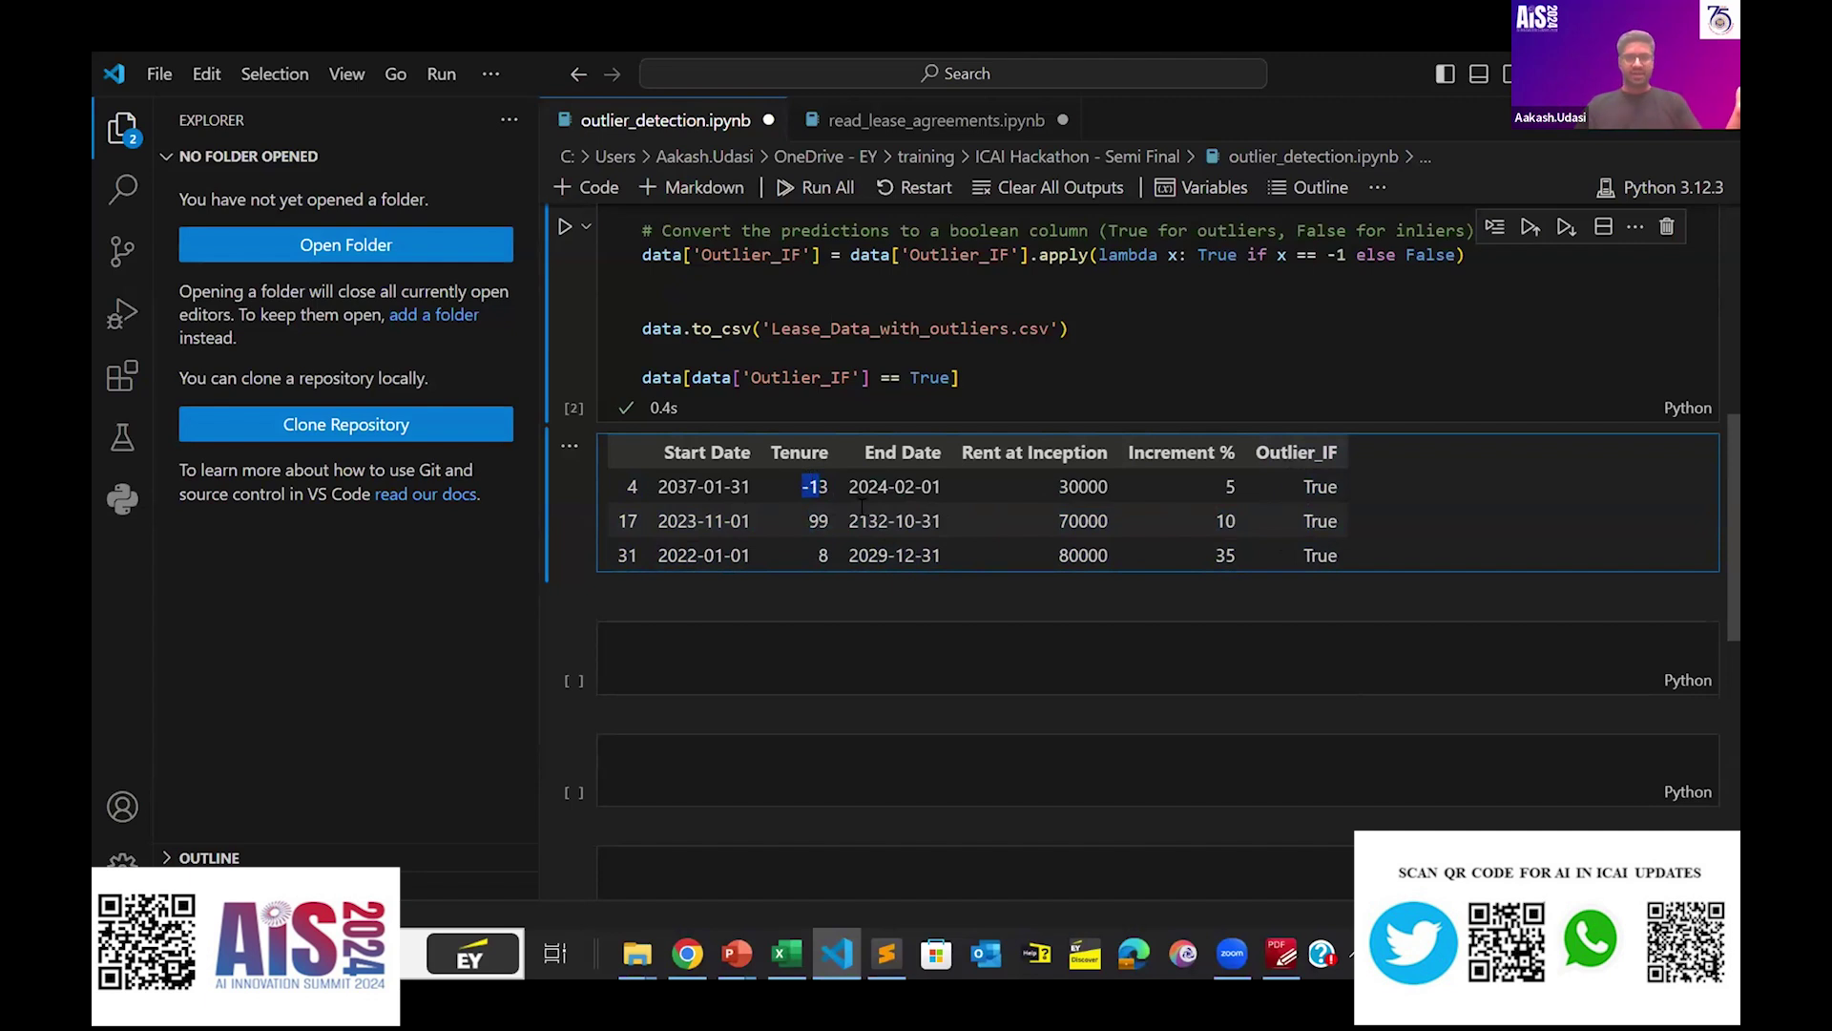
double_click(806, 521)
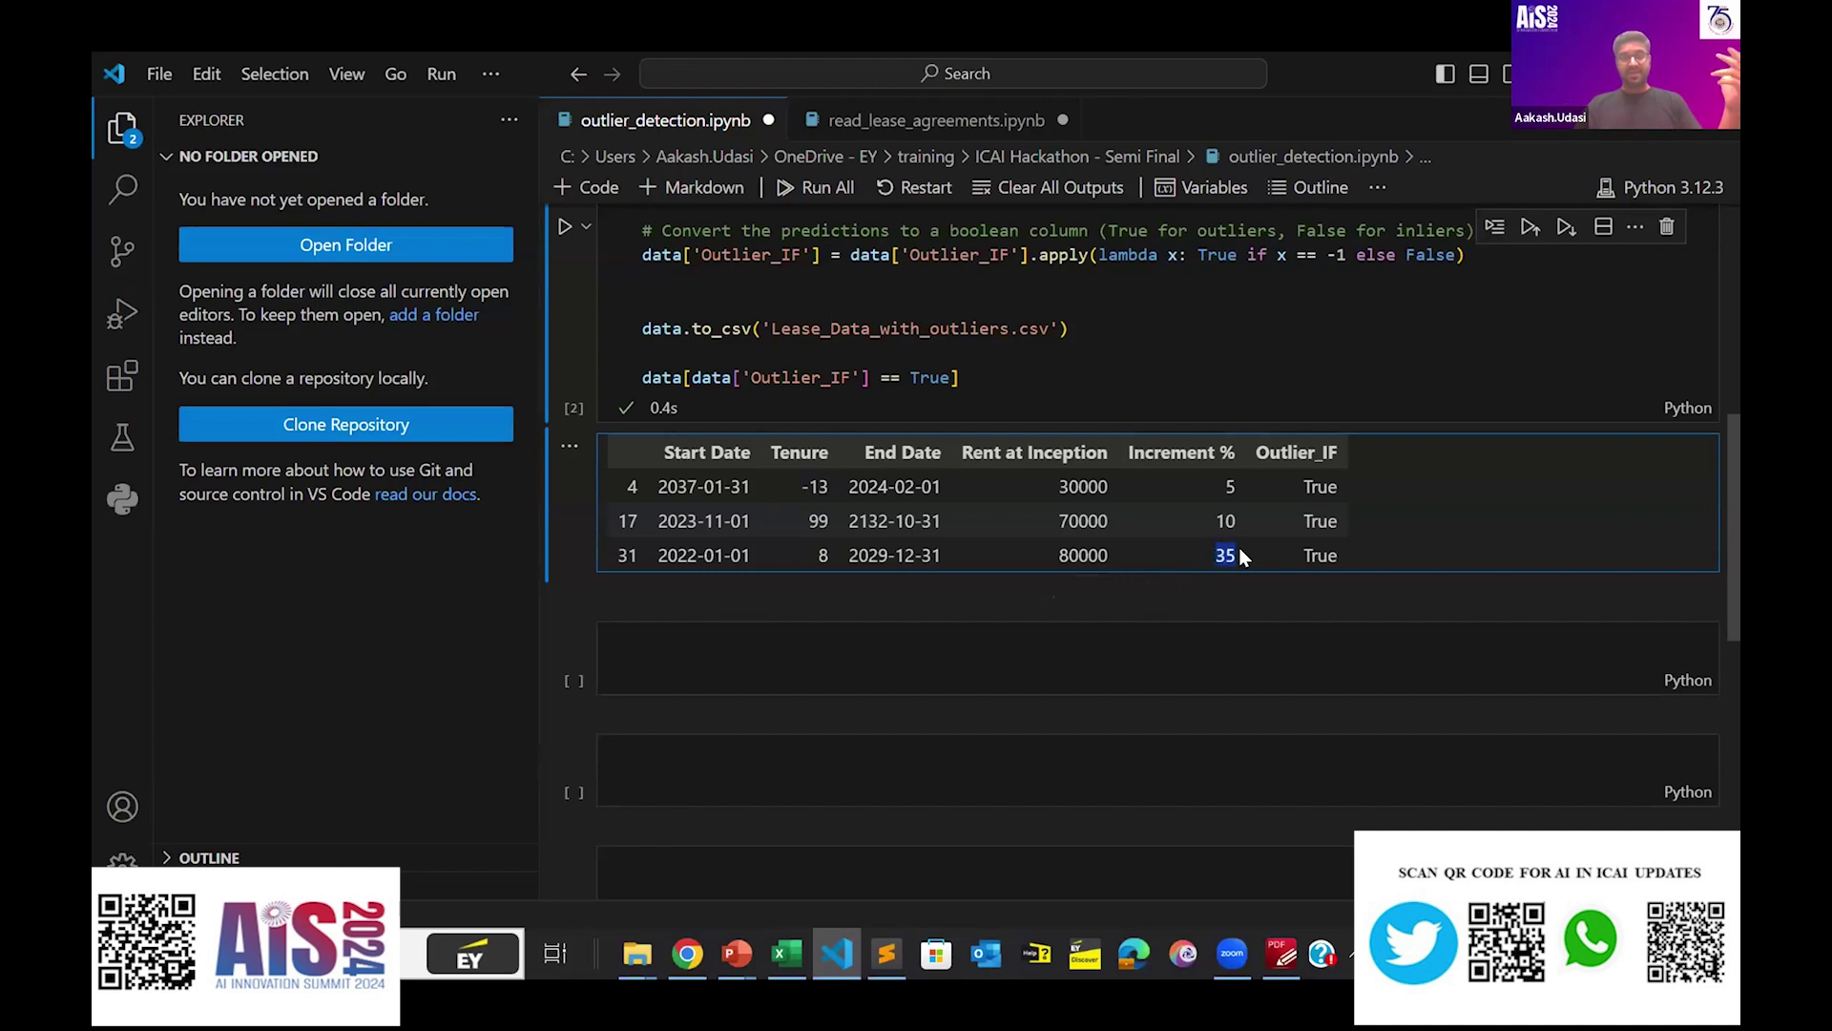
left_click_drag(1238, 546, 1219, 546)
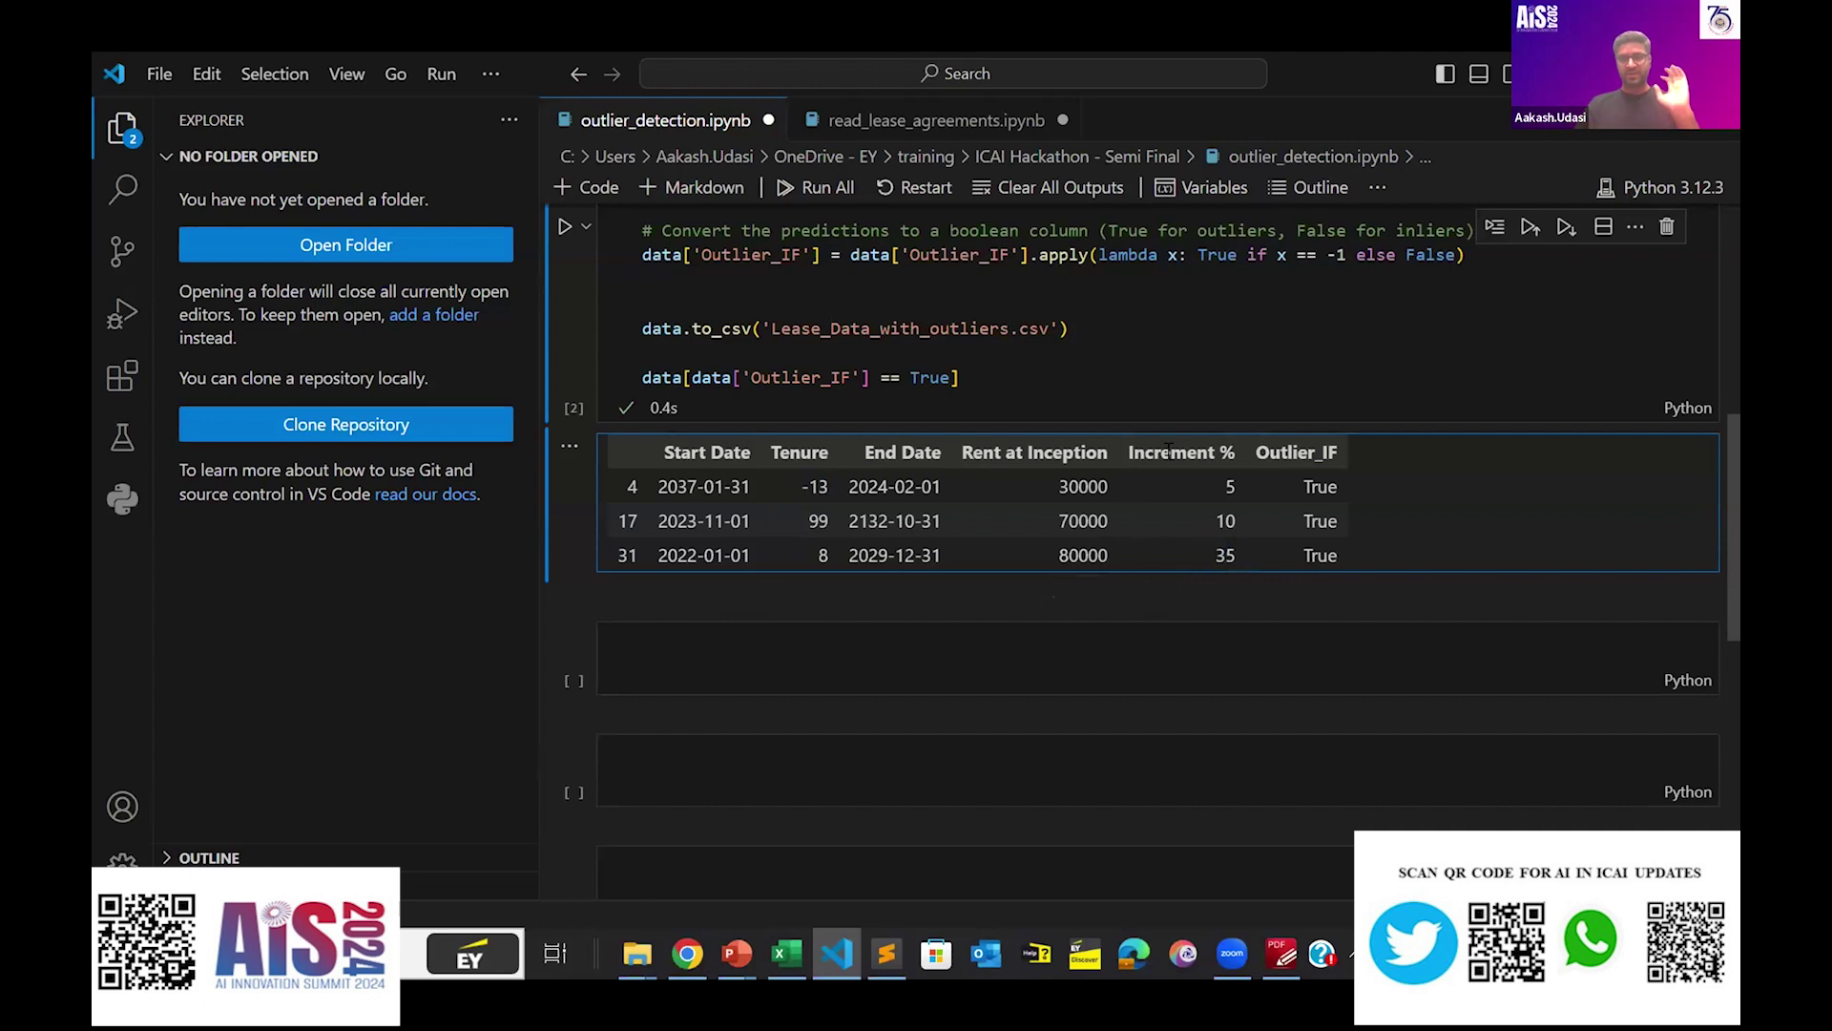
Switch to the PowerPoint slide show and look at the Financial Computation step using Gen AI and VBA.
scroll(1168, 447, "up", 3)
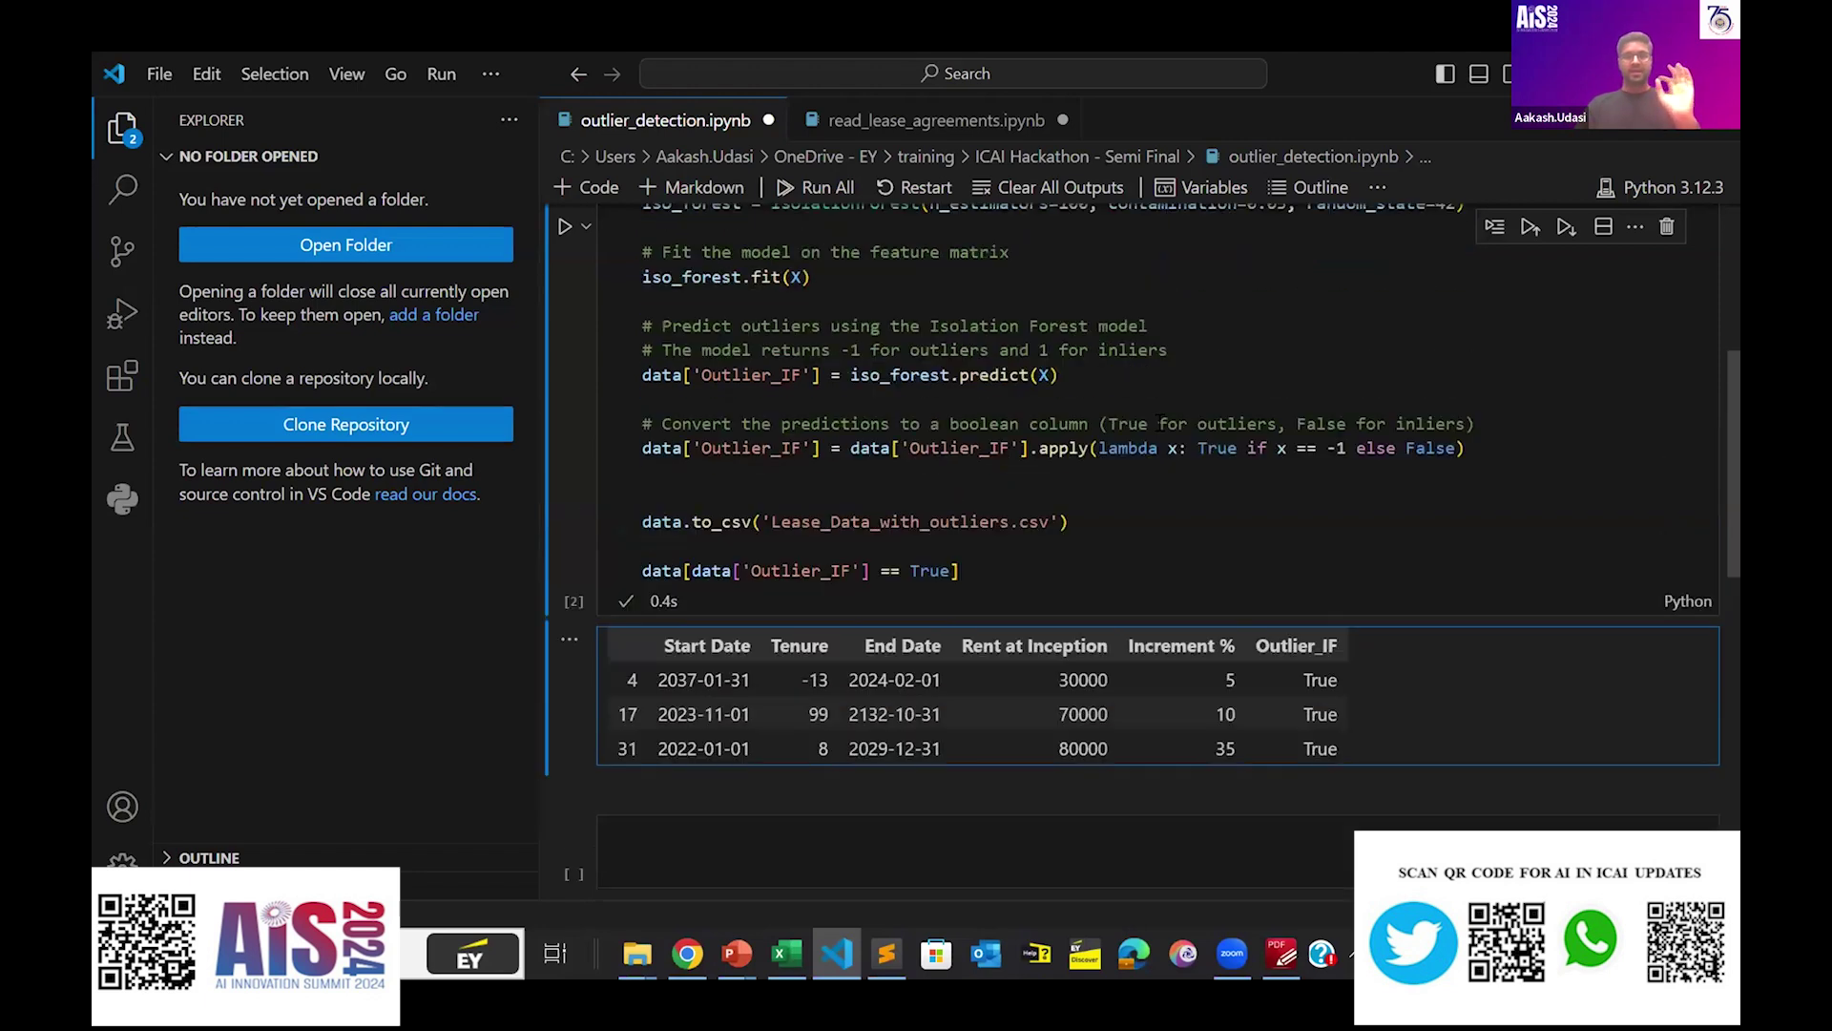
scroll(1151, 429, "up", 3)
key("alt+Tab")
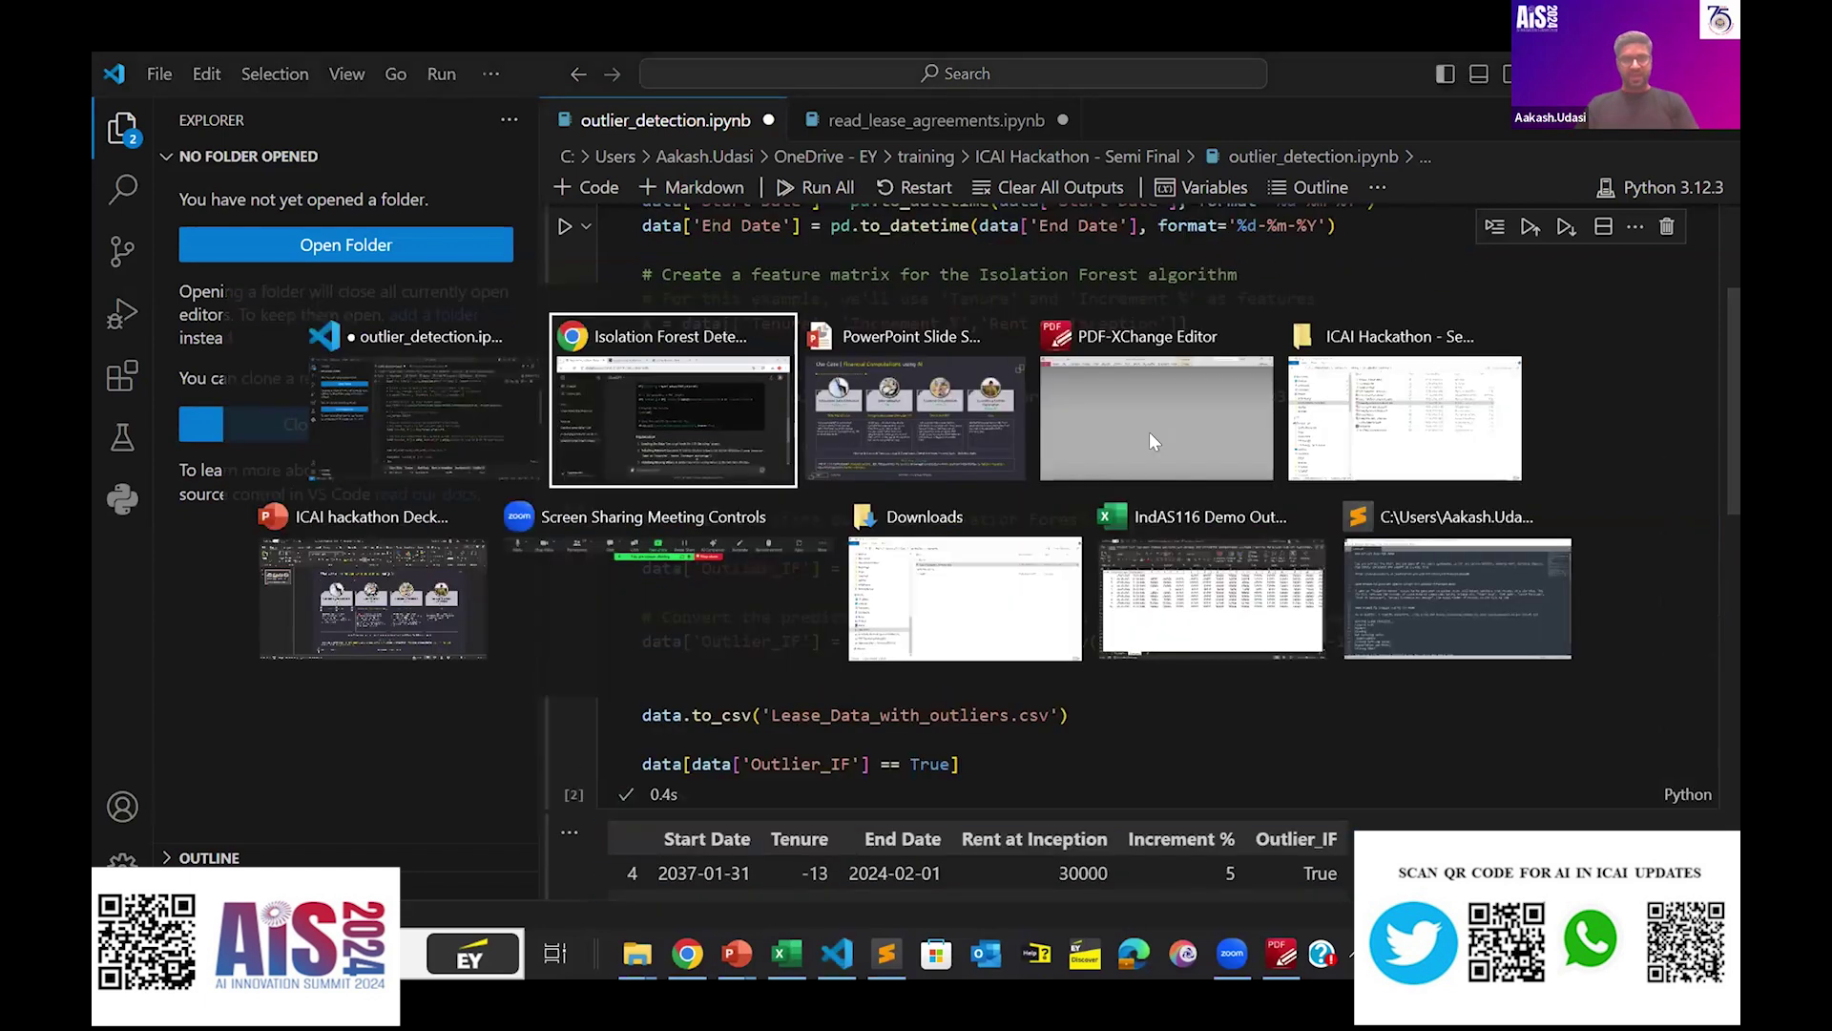
key("alt+Tab")
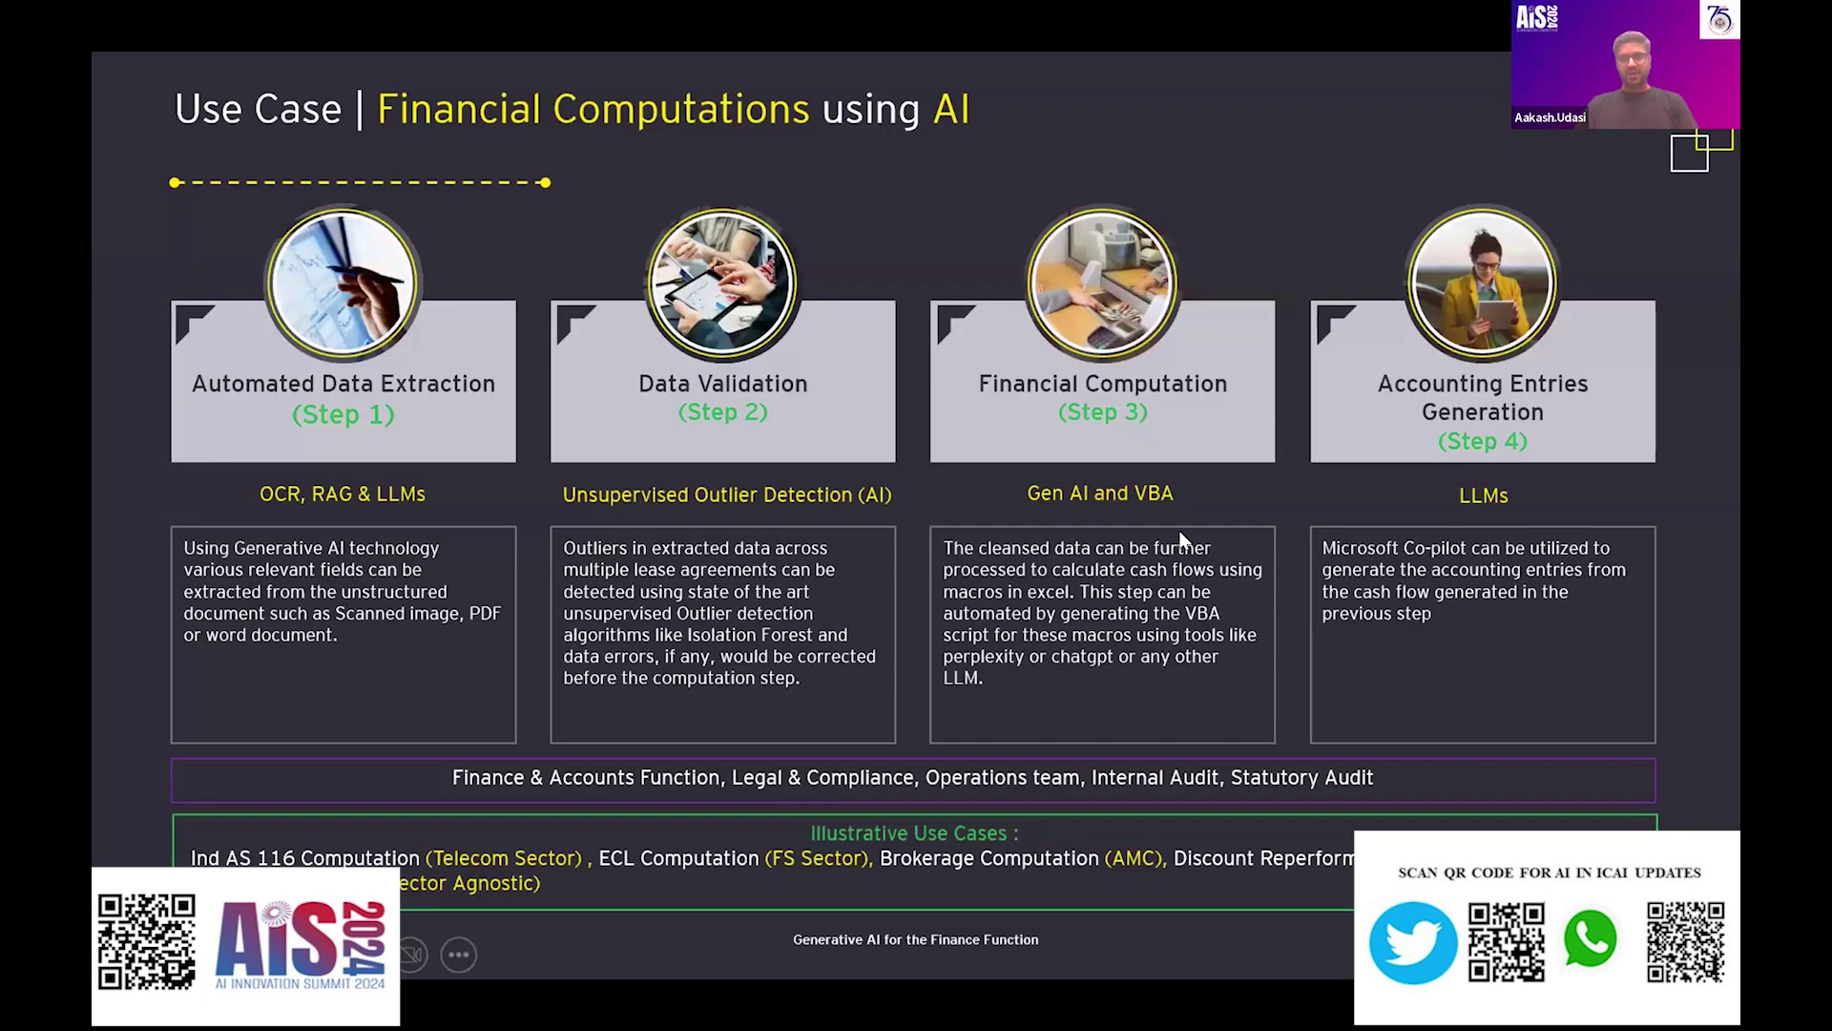
Switch to ChatGPT in Chrome and browse the lease entries in the "Accounting Entries for Ind AS 116" conversation.
key("alt+Tab")
key("alt+Tab")
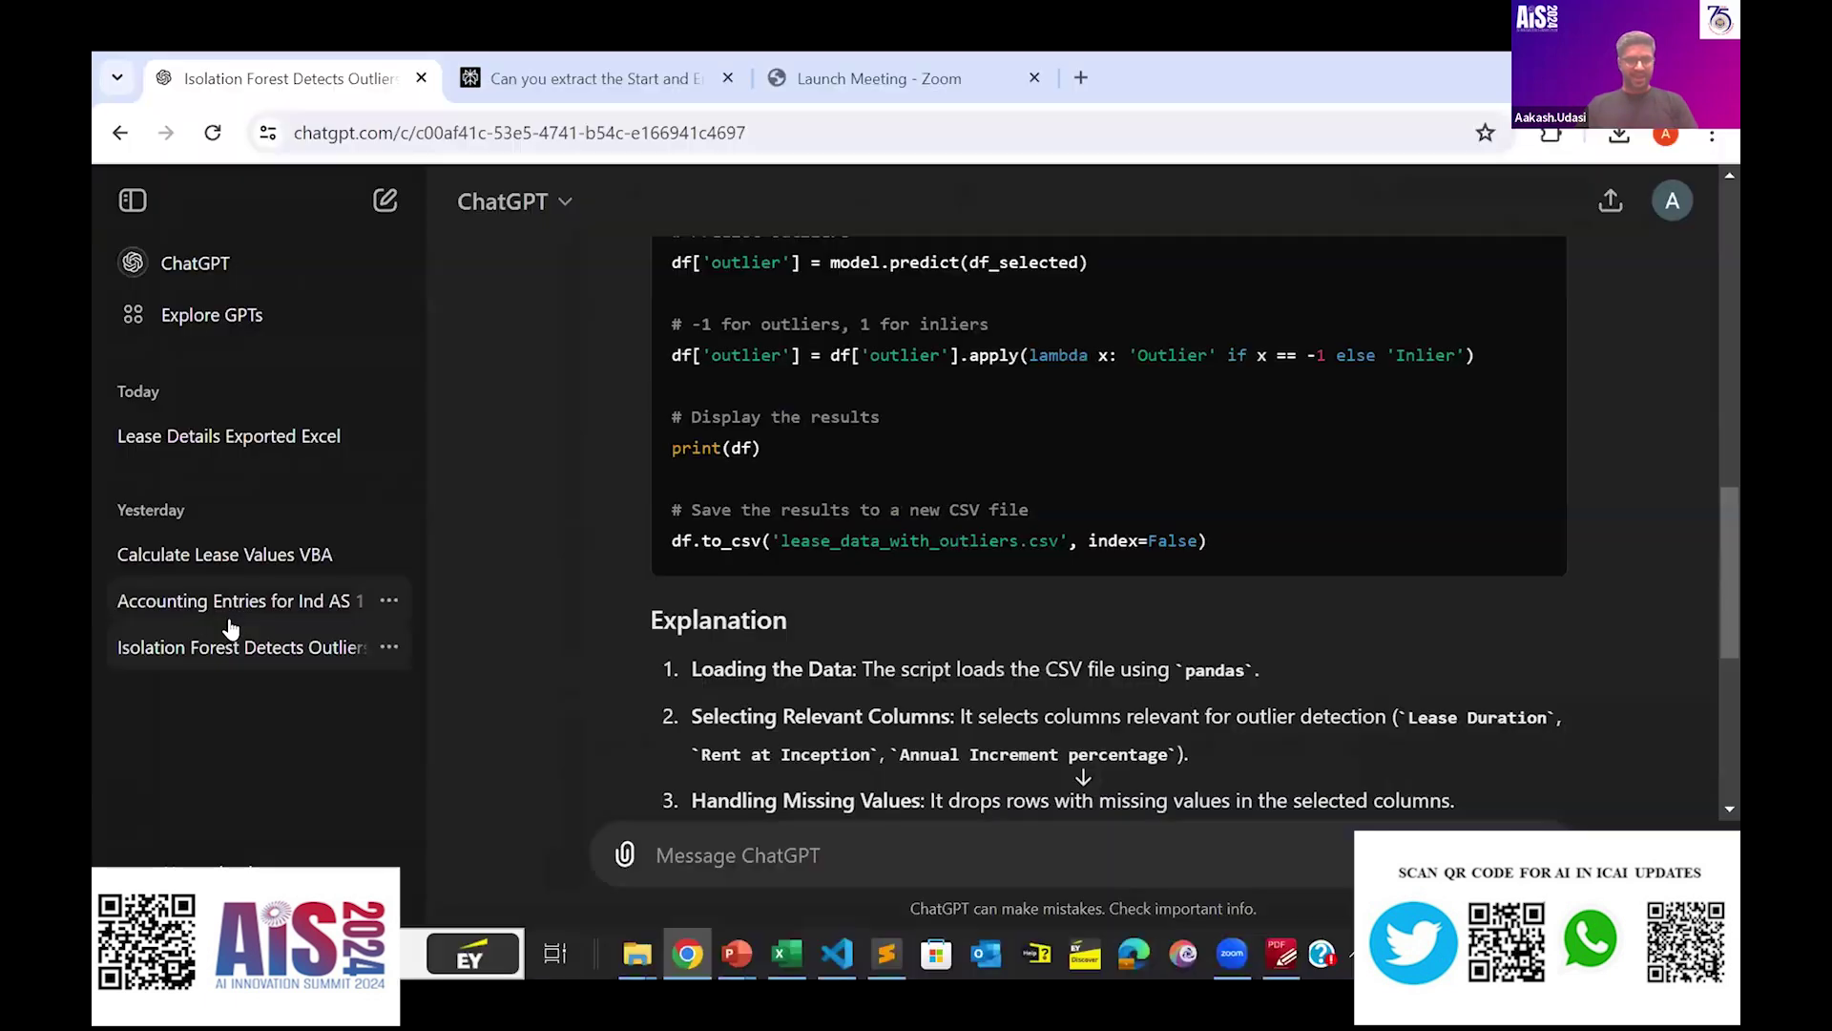
left_click(229, 601)
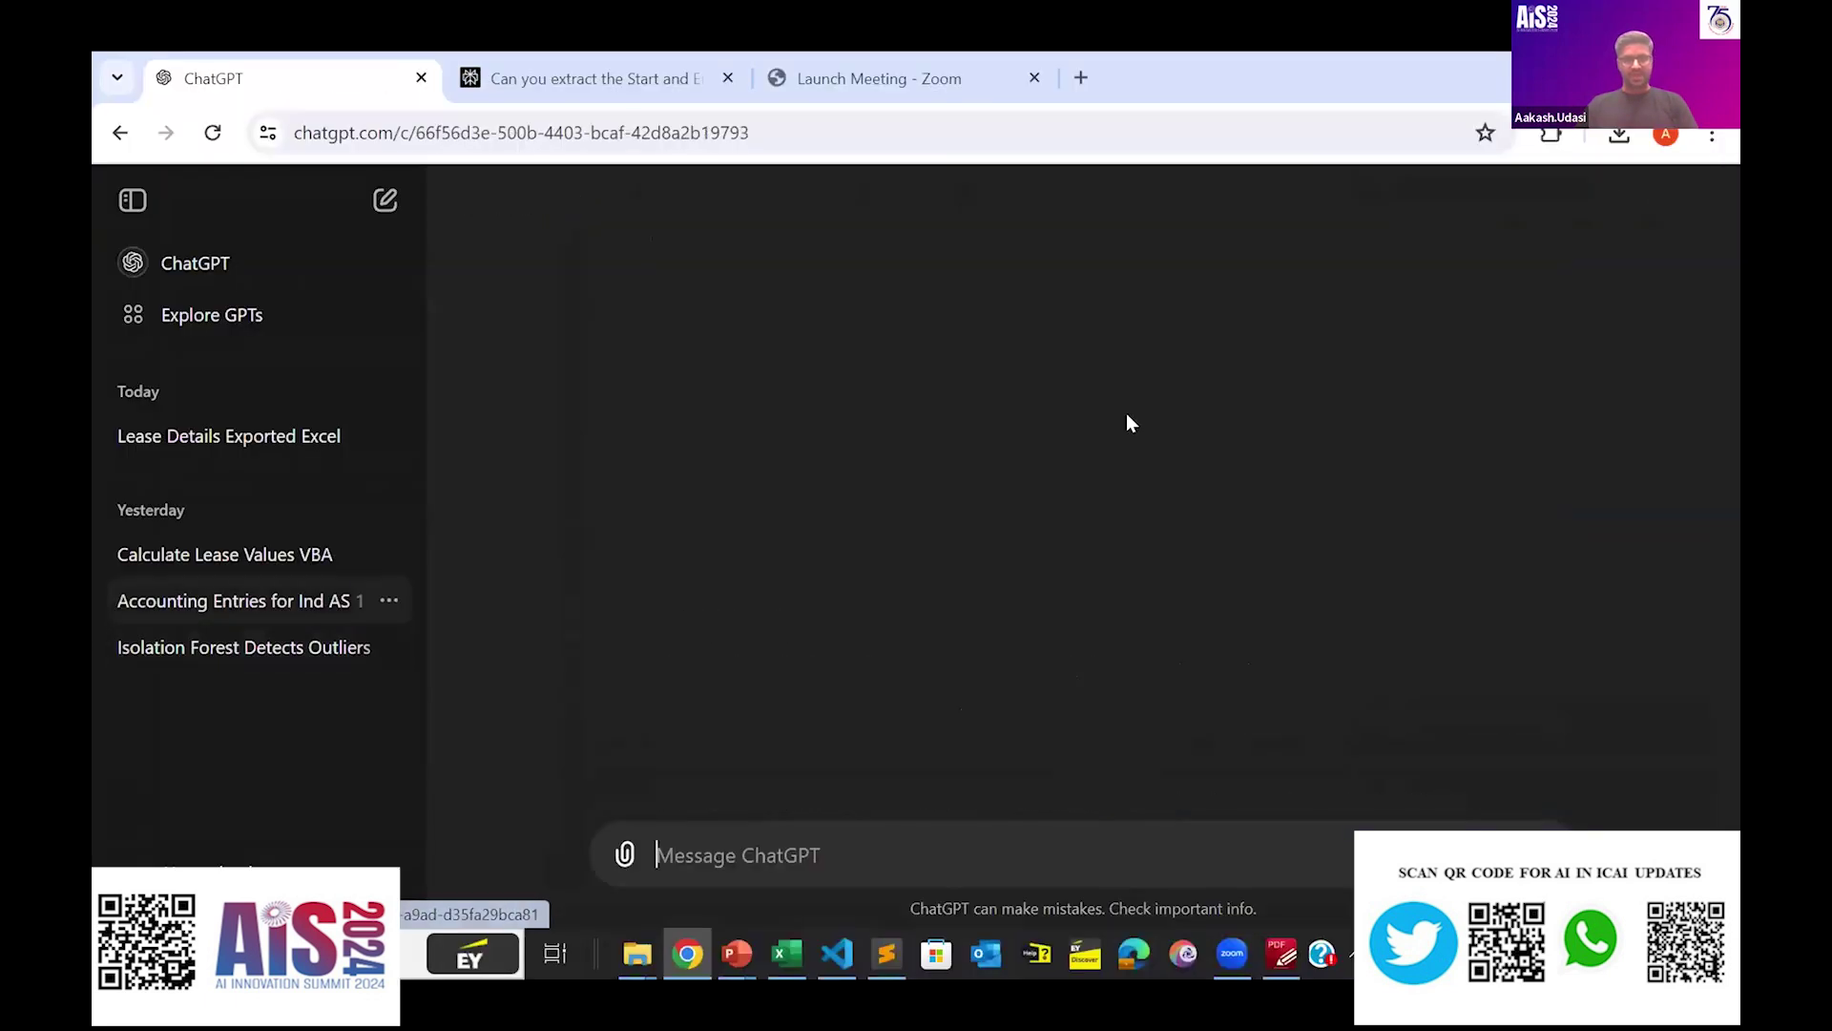
scroll(1112, 425, "up", 5)
scroll(1280, 427, "up", 5)
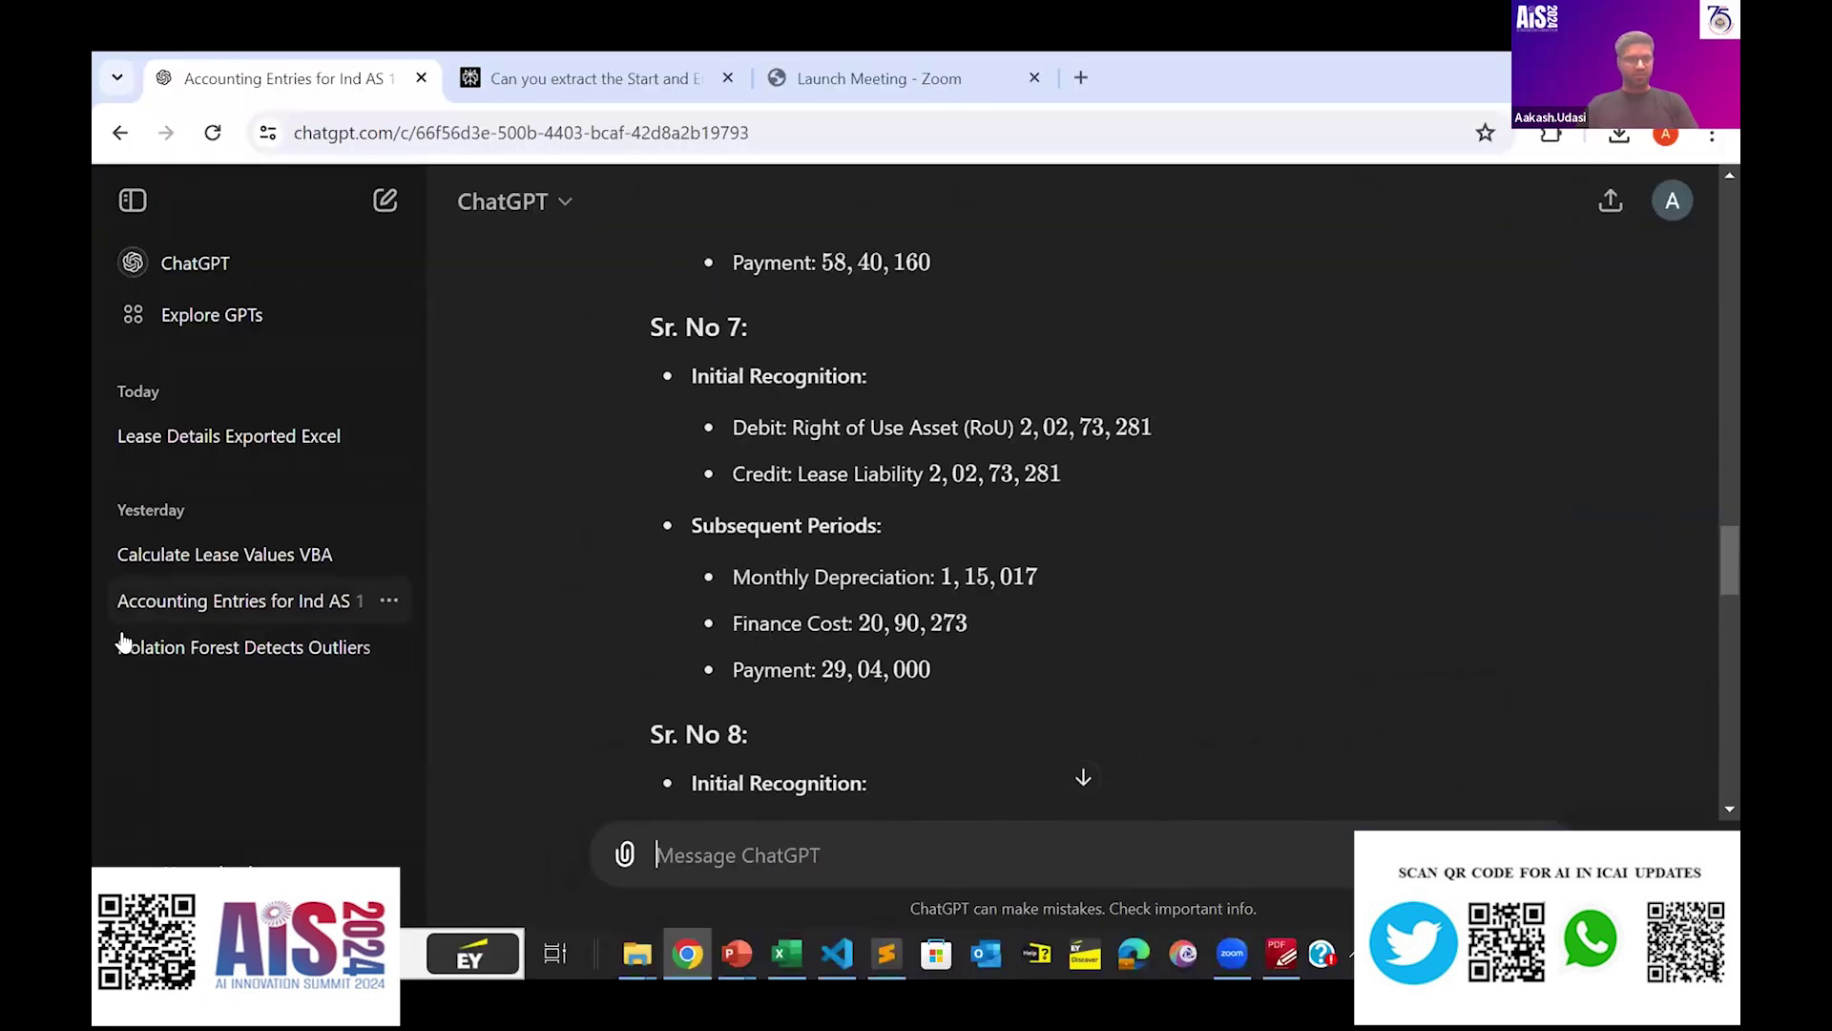
Open the "Calculate Lease Values VBA" conversation and read the prompt requesting an Excel VBA macro for Ind AS 116 lease values.
left_click(198, 557)
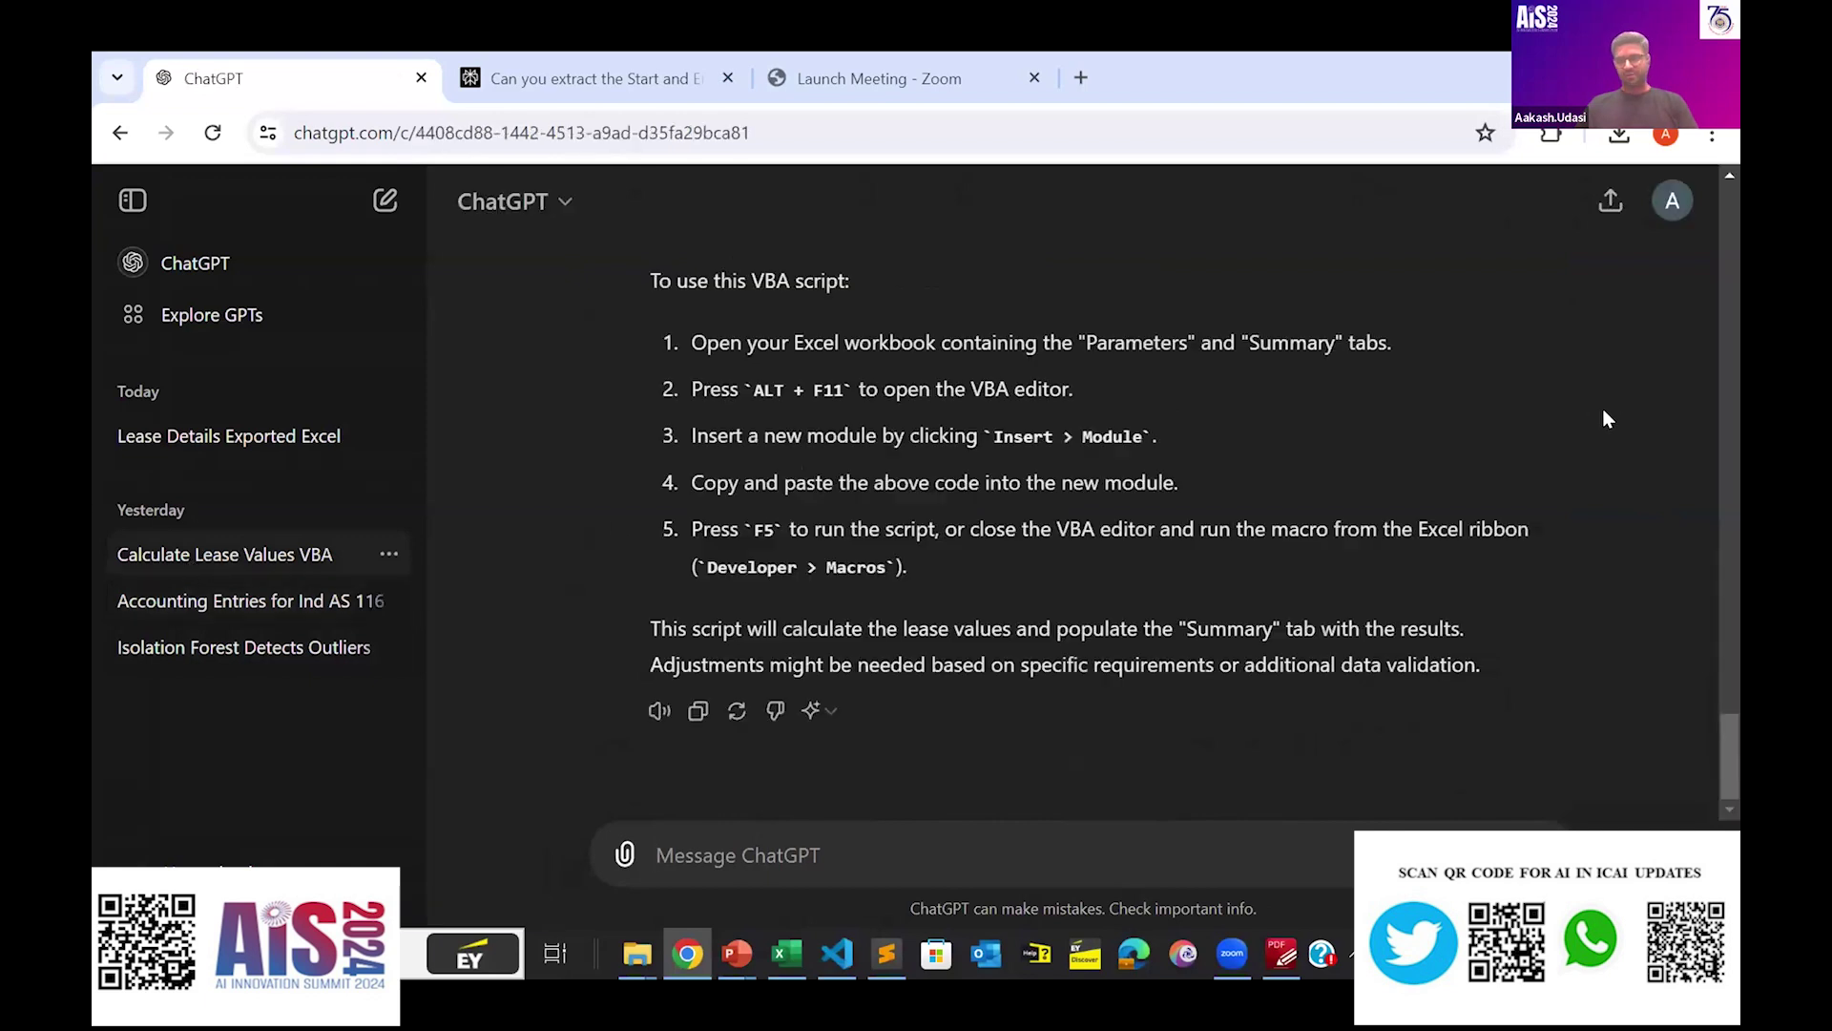
scroll(1389, 353, "up", 20)
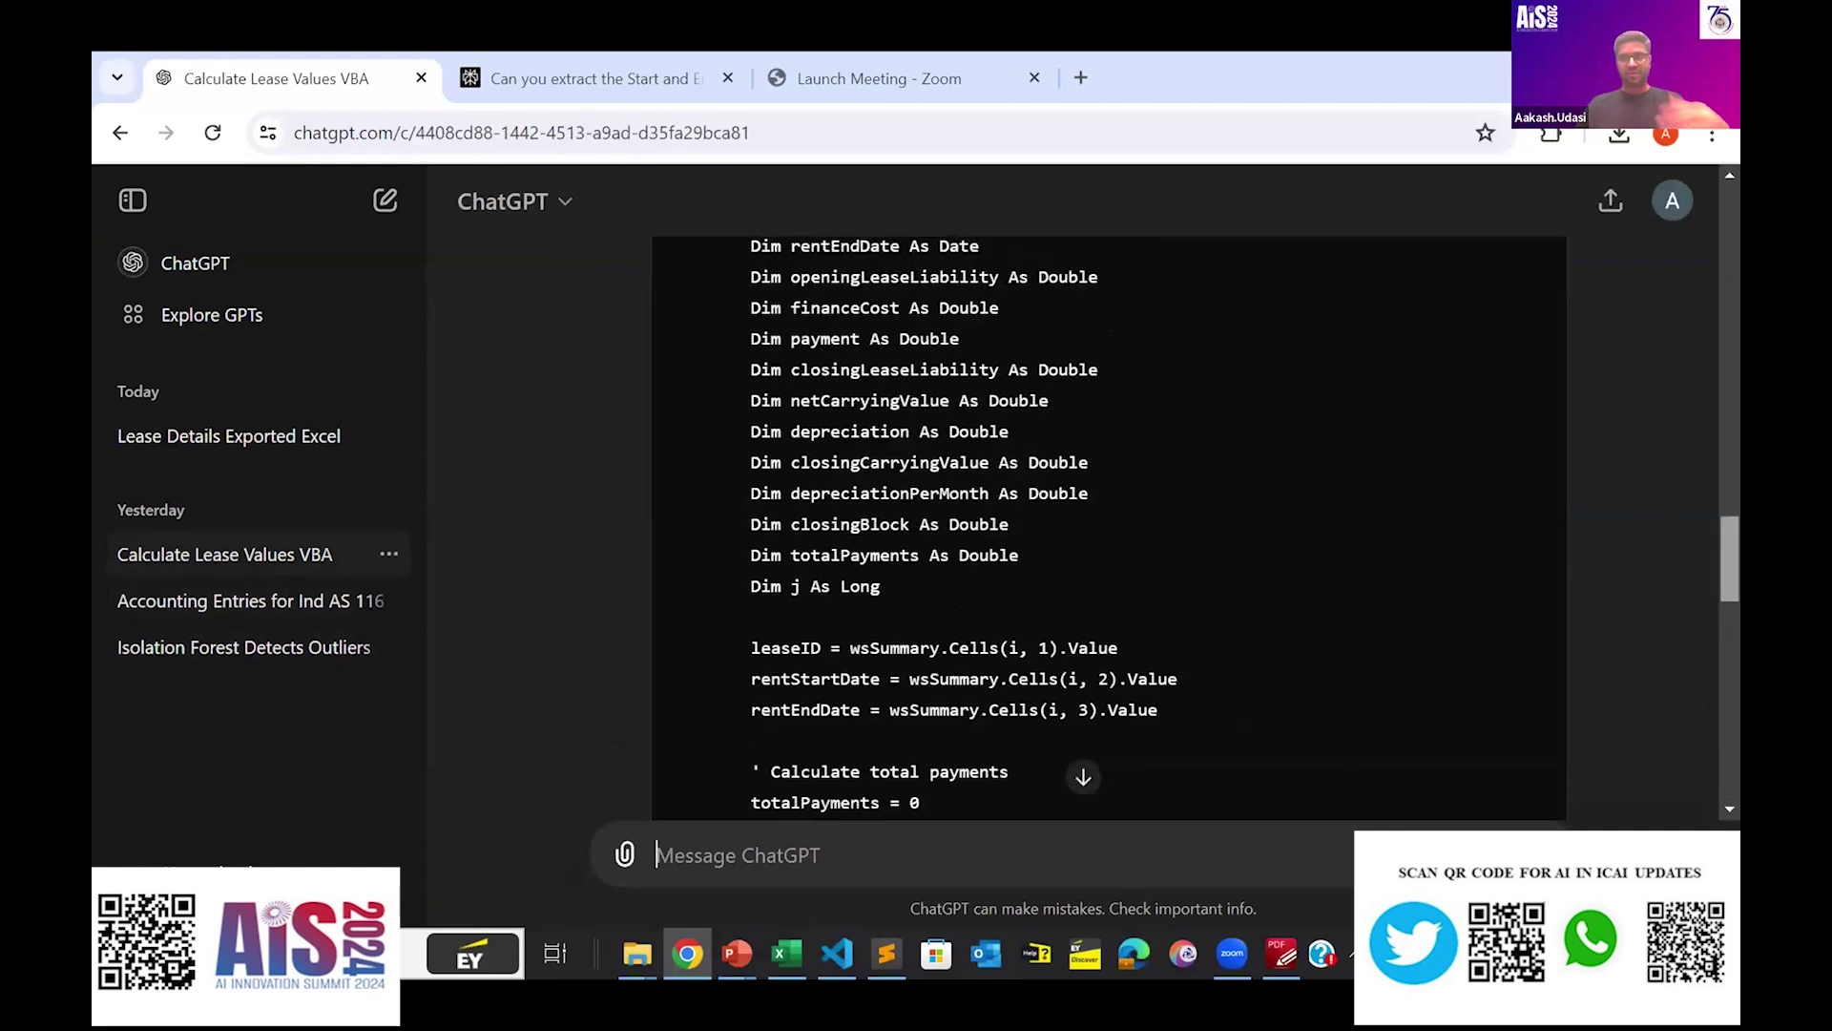
scroll(1389, 355, "up", 5)
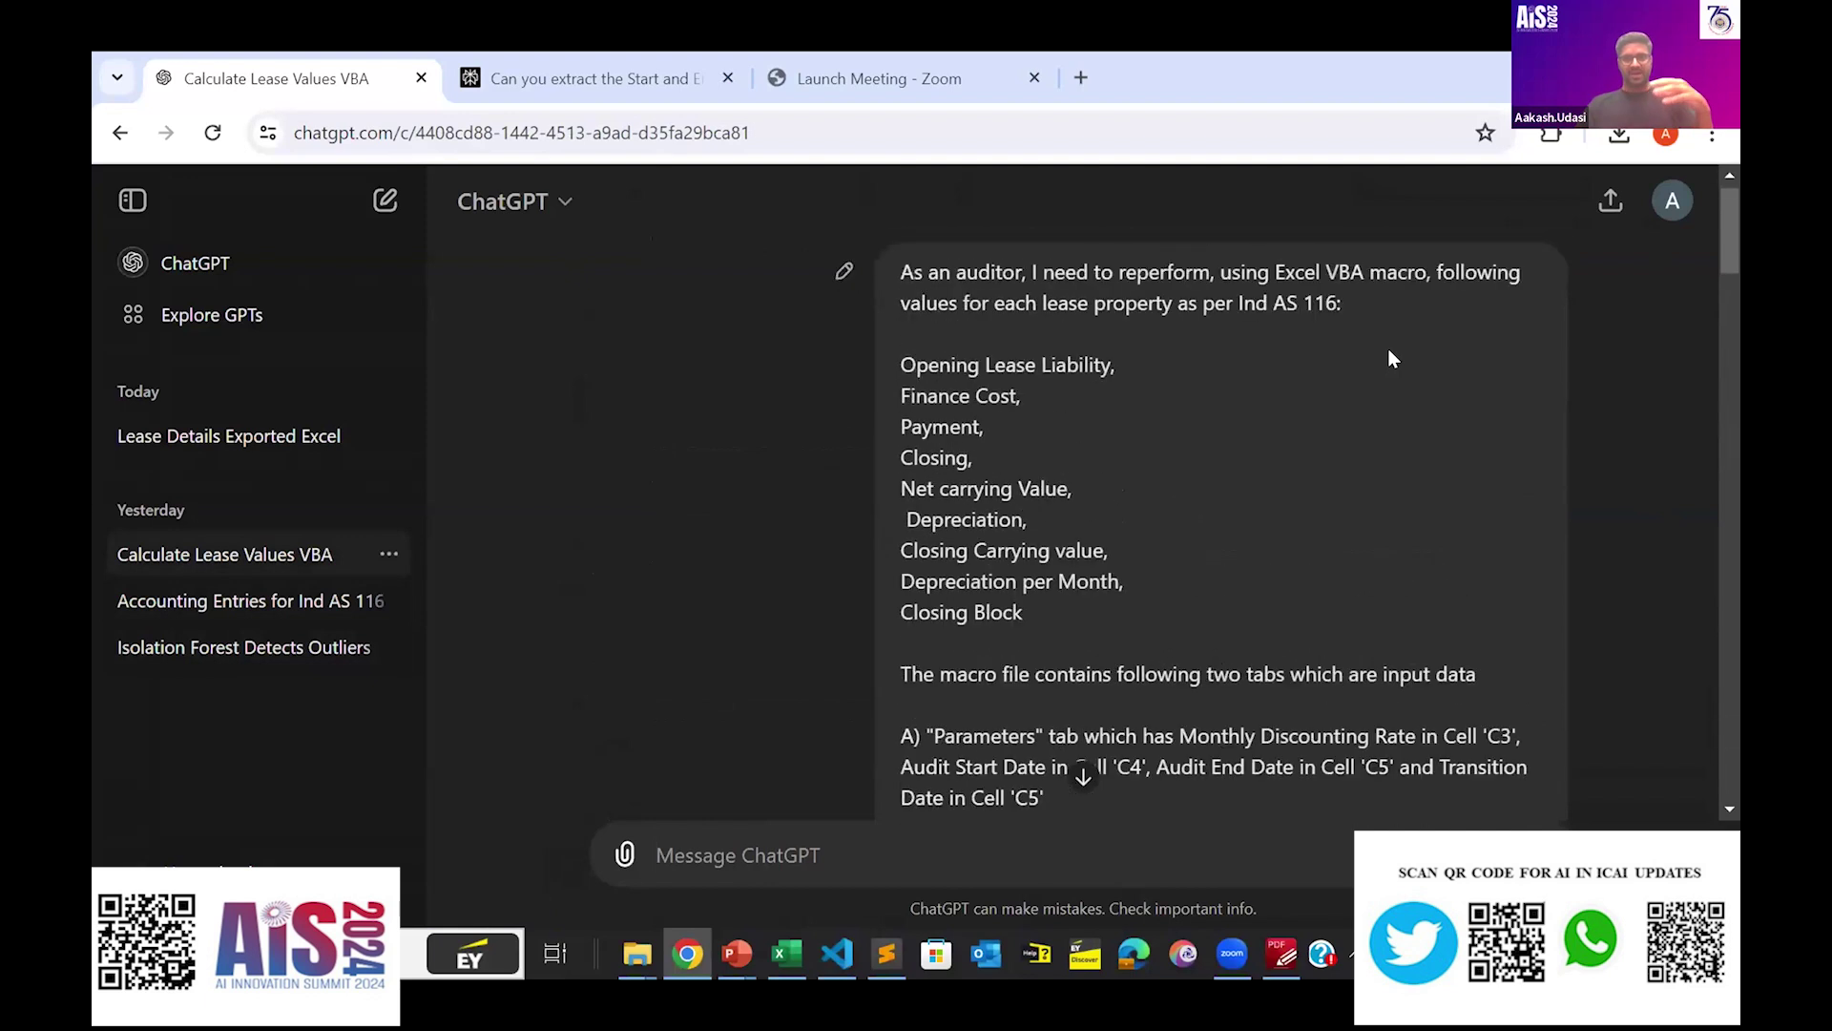
scroll(1387, 354, "down", 2)
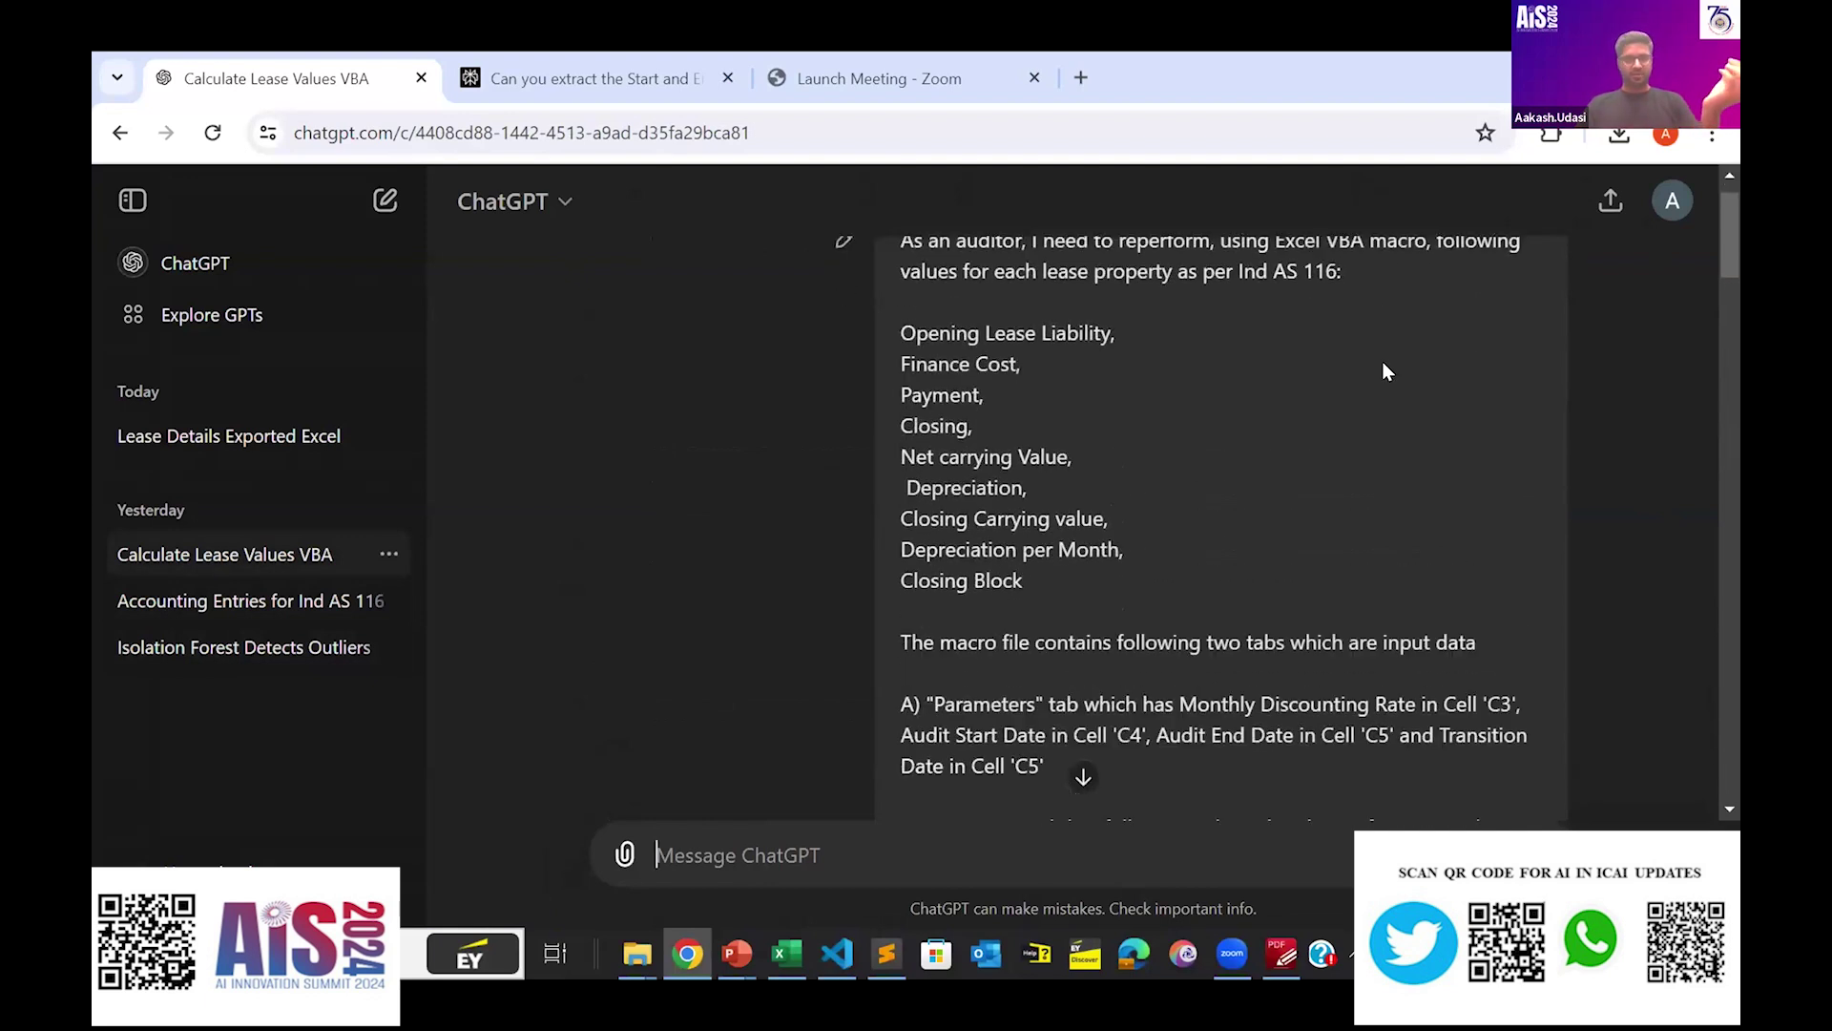
scroll(1384, 360, "up", 2)
scroll(1382, 350, "down", 1)
scroll(1161, 450, "up", 1)
scroll(1155, 494, "down", 4)
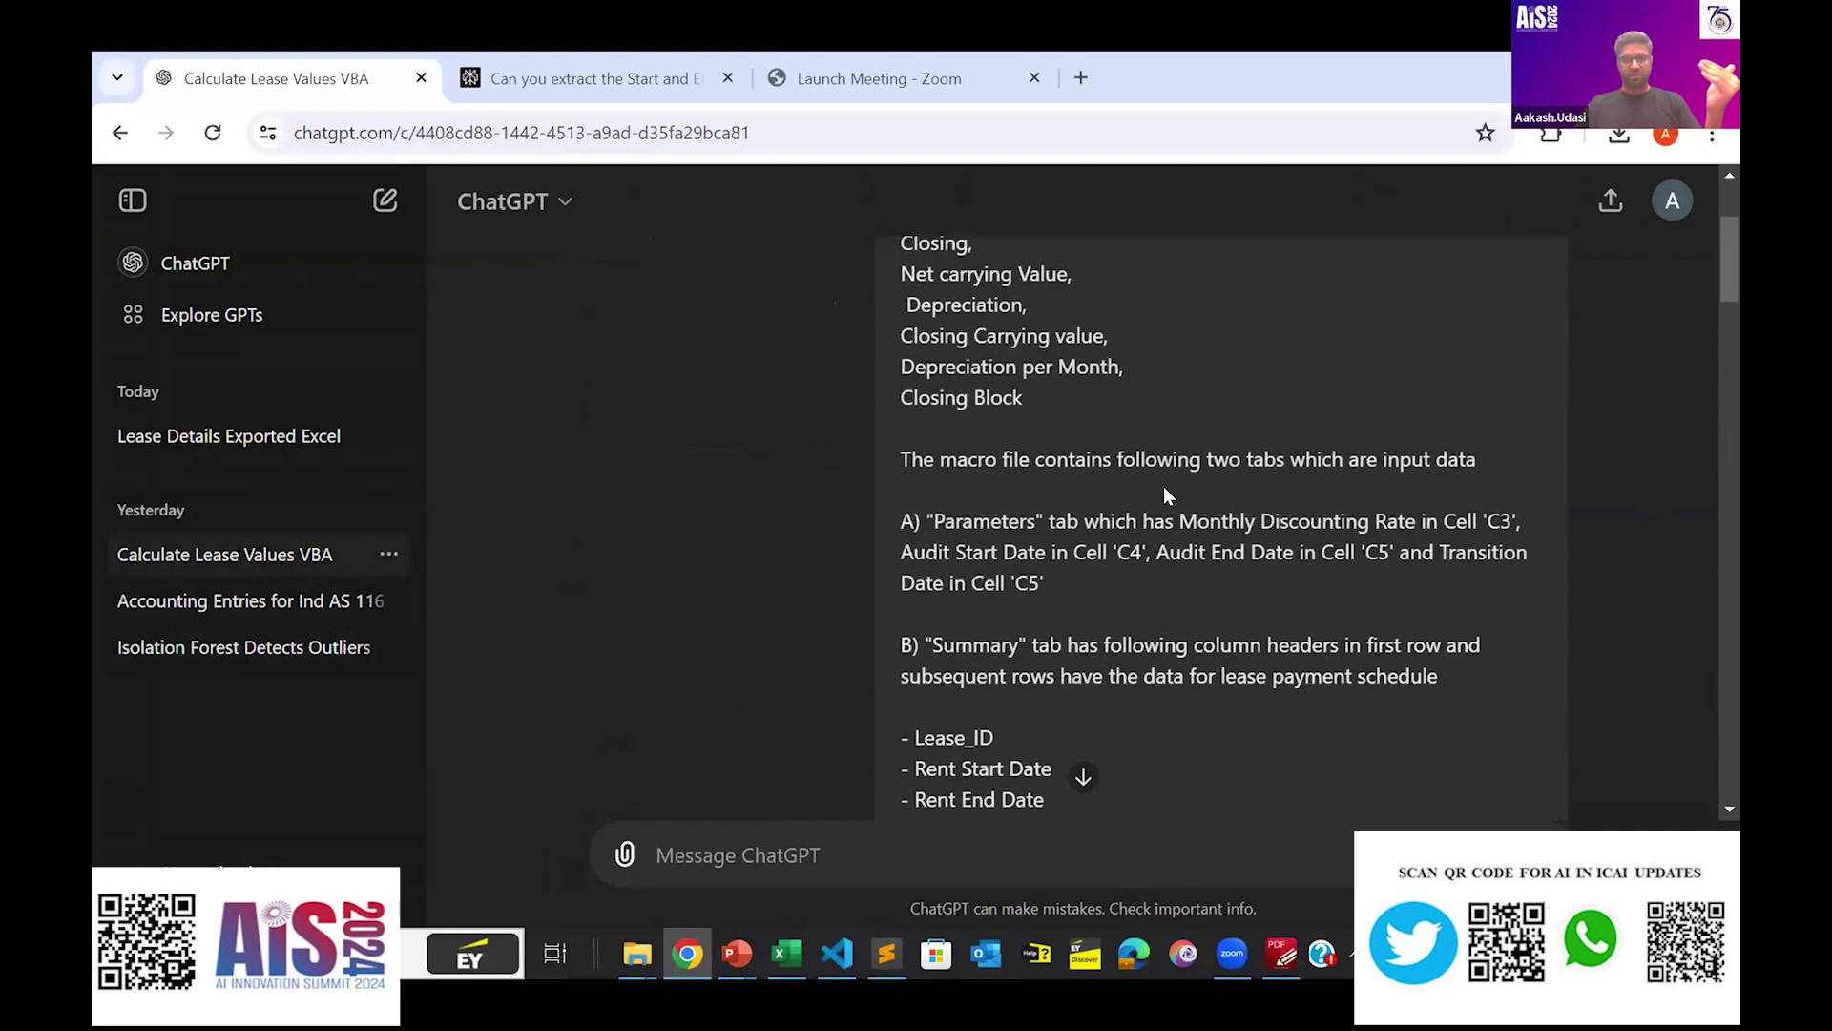
scroll(1073, 470, "down", 3)
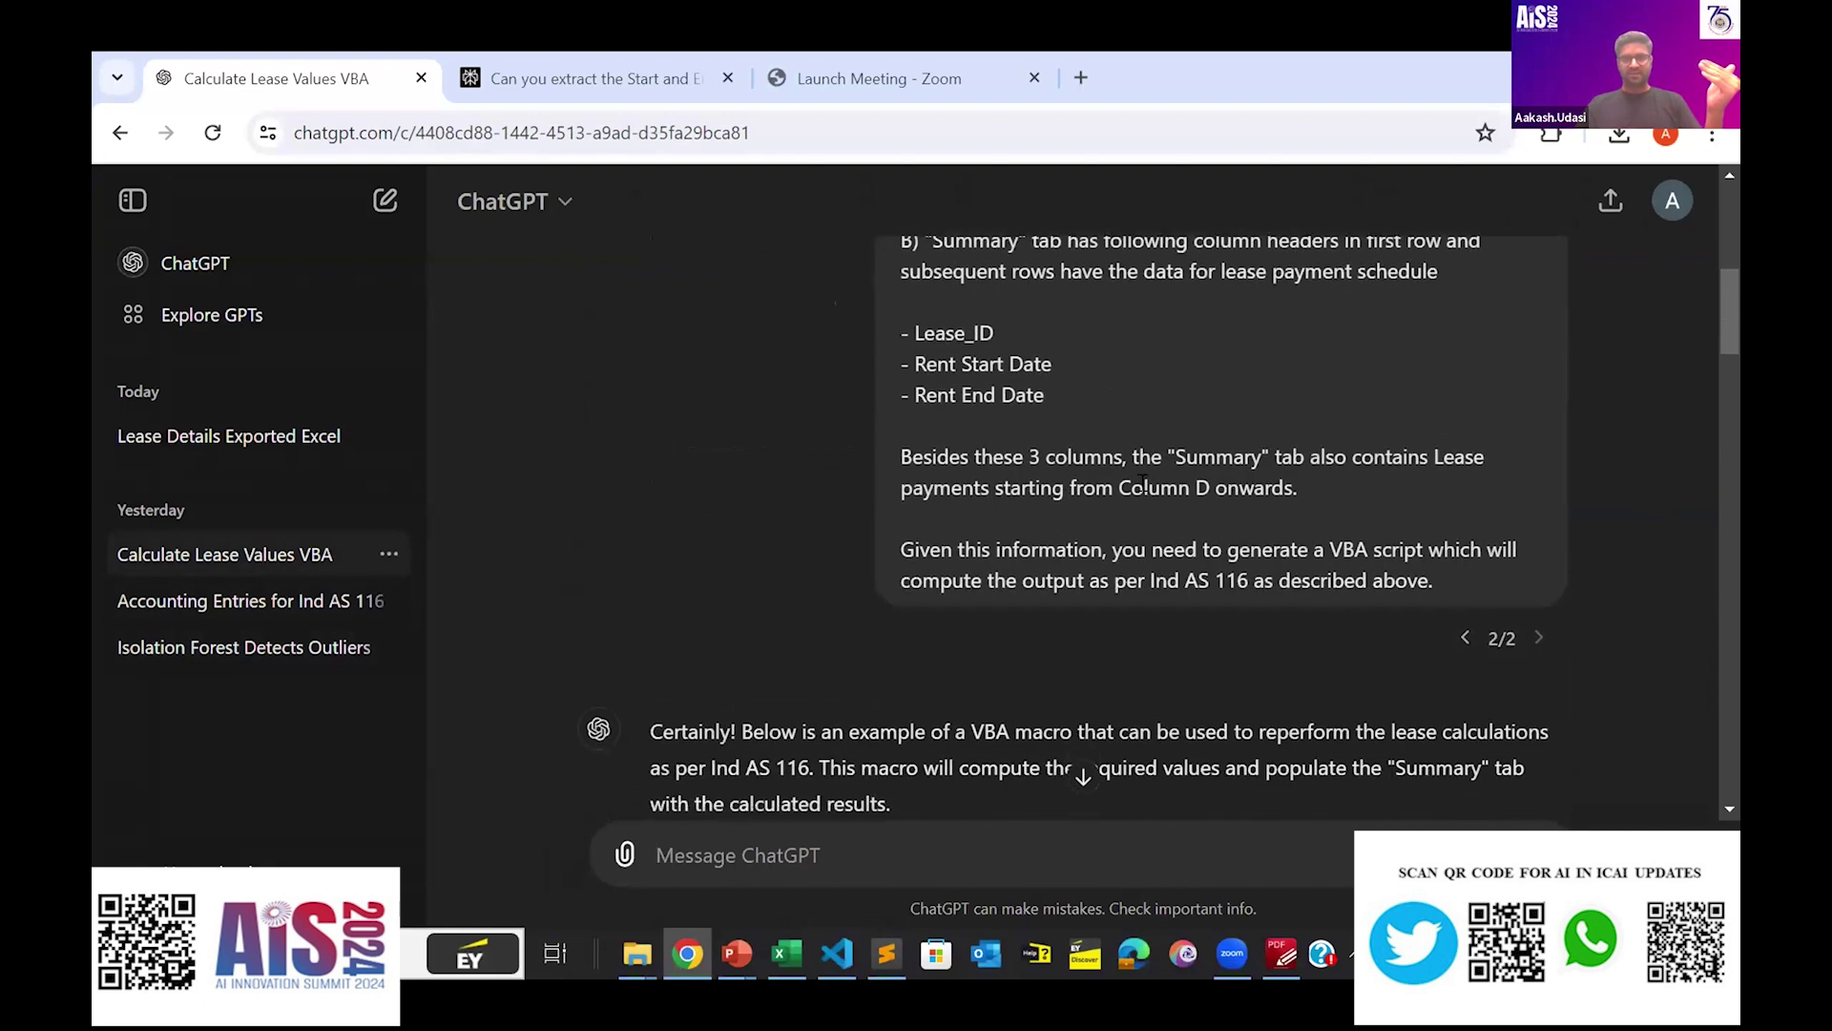
scroll(1080, 471, "down", 1)
scroll(1081, 471, "up", 2)
Examine the start of the generated ComputeLeaseValues VBA code, including its worksheet references and parameter cells.
scroll(1083, 472, "down", 6)
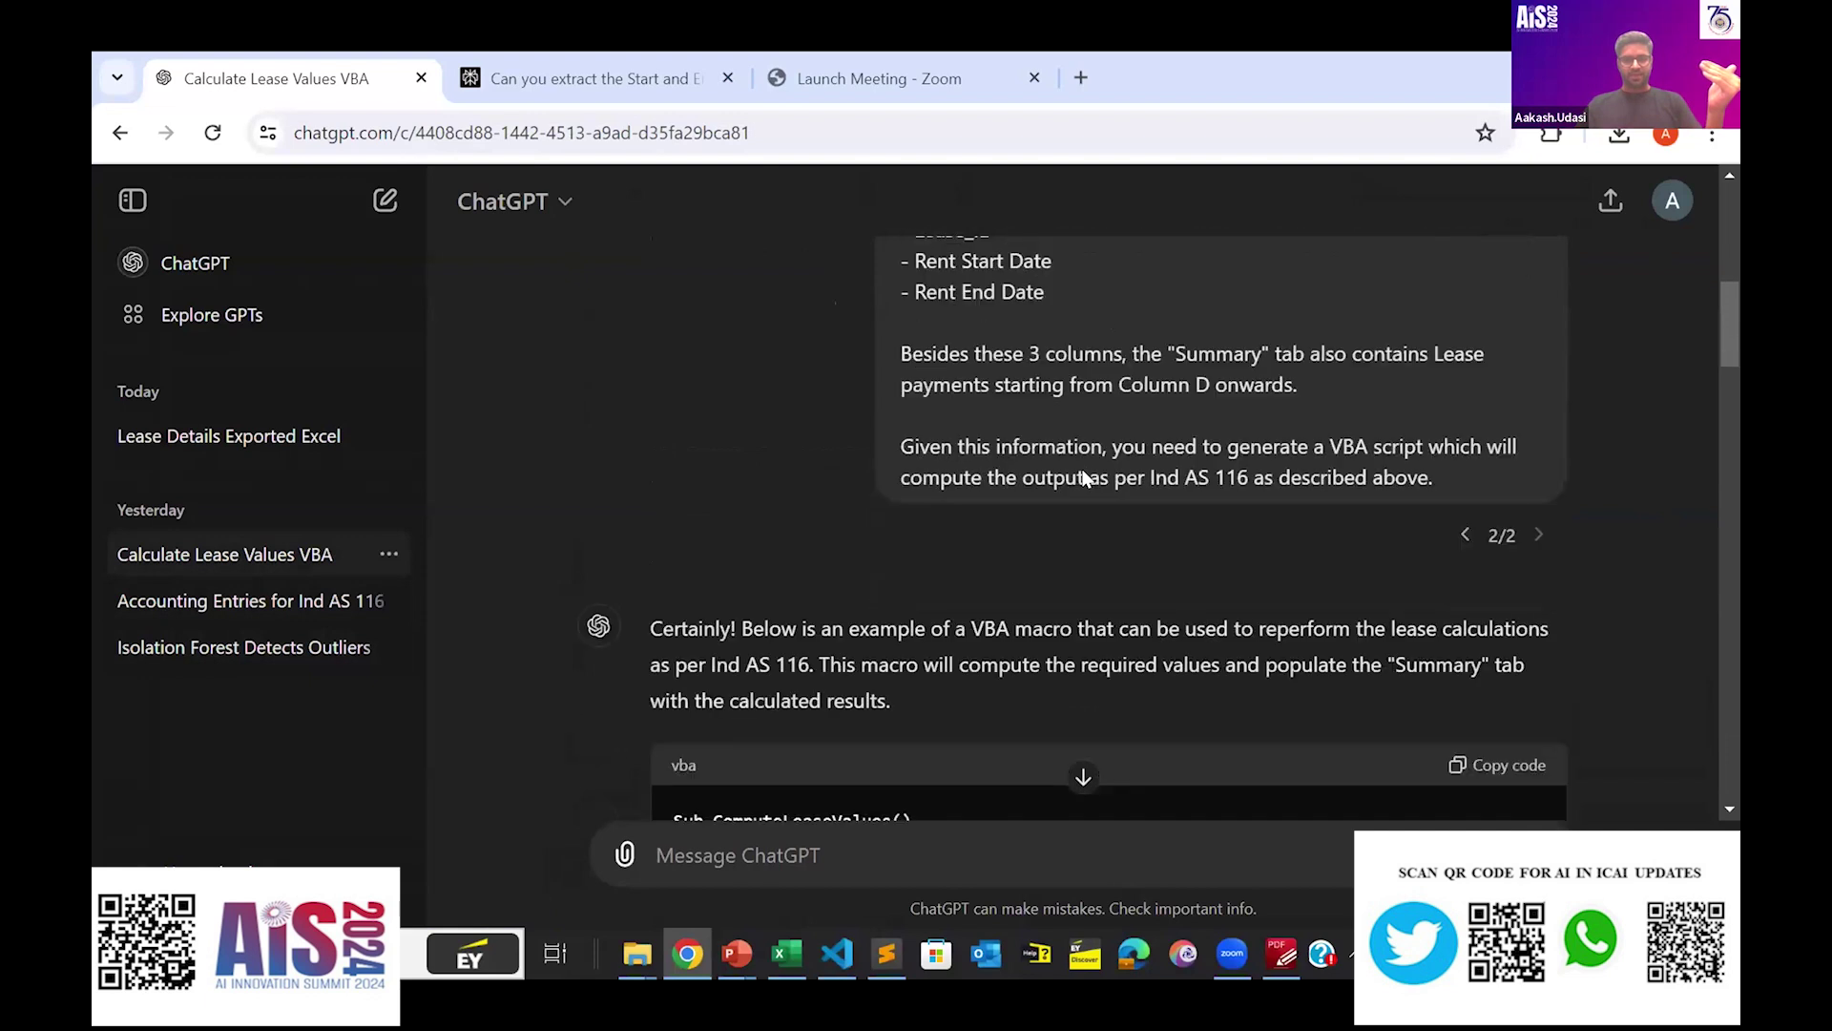
scroll(1086, 456, "down", 1)
scroll(1086, 455, "up", 1)
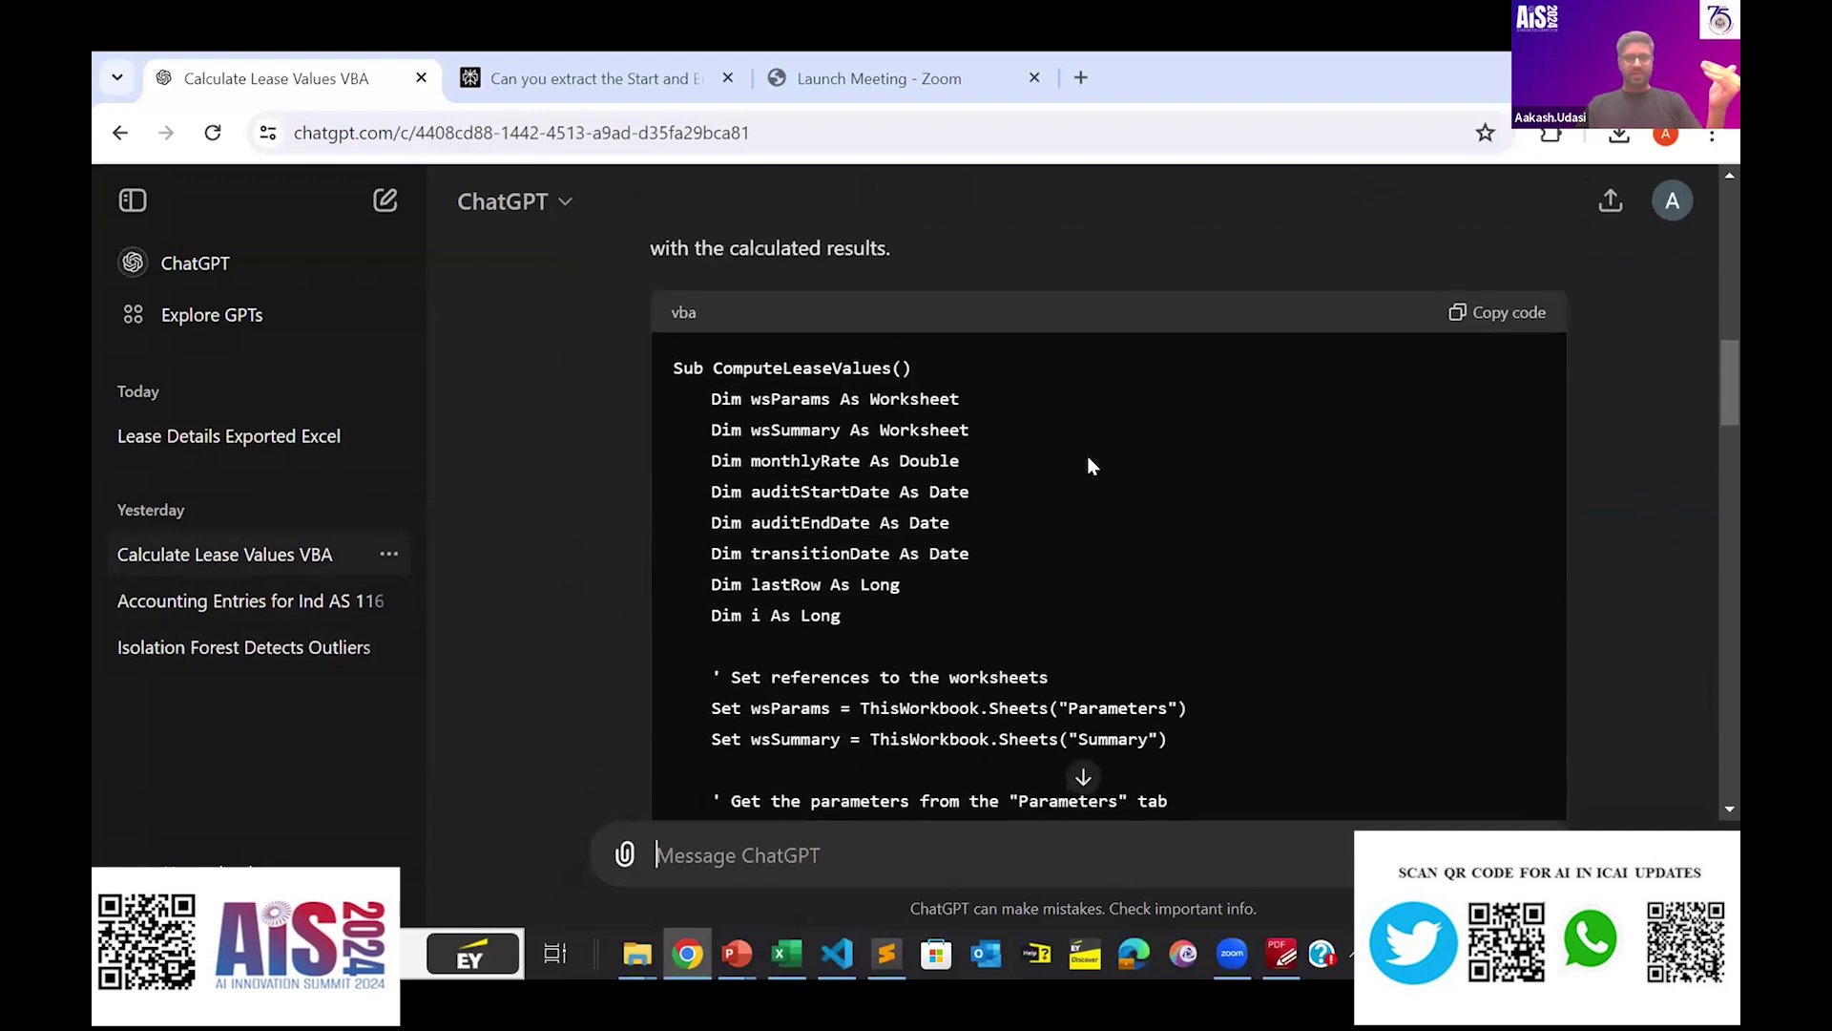
scroll(1158, 417, "down", 3)
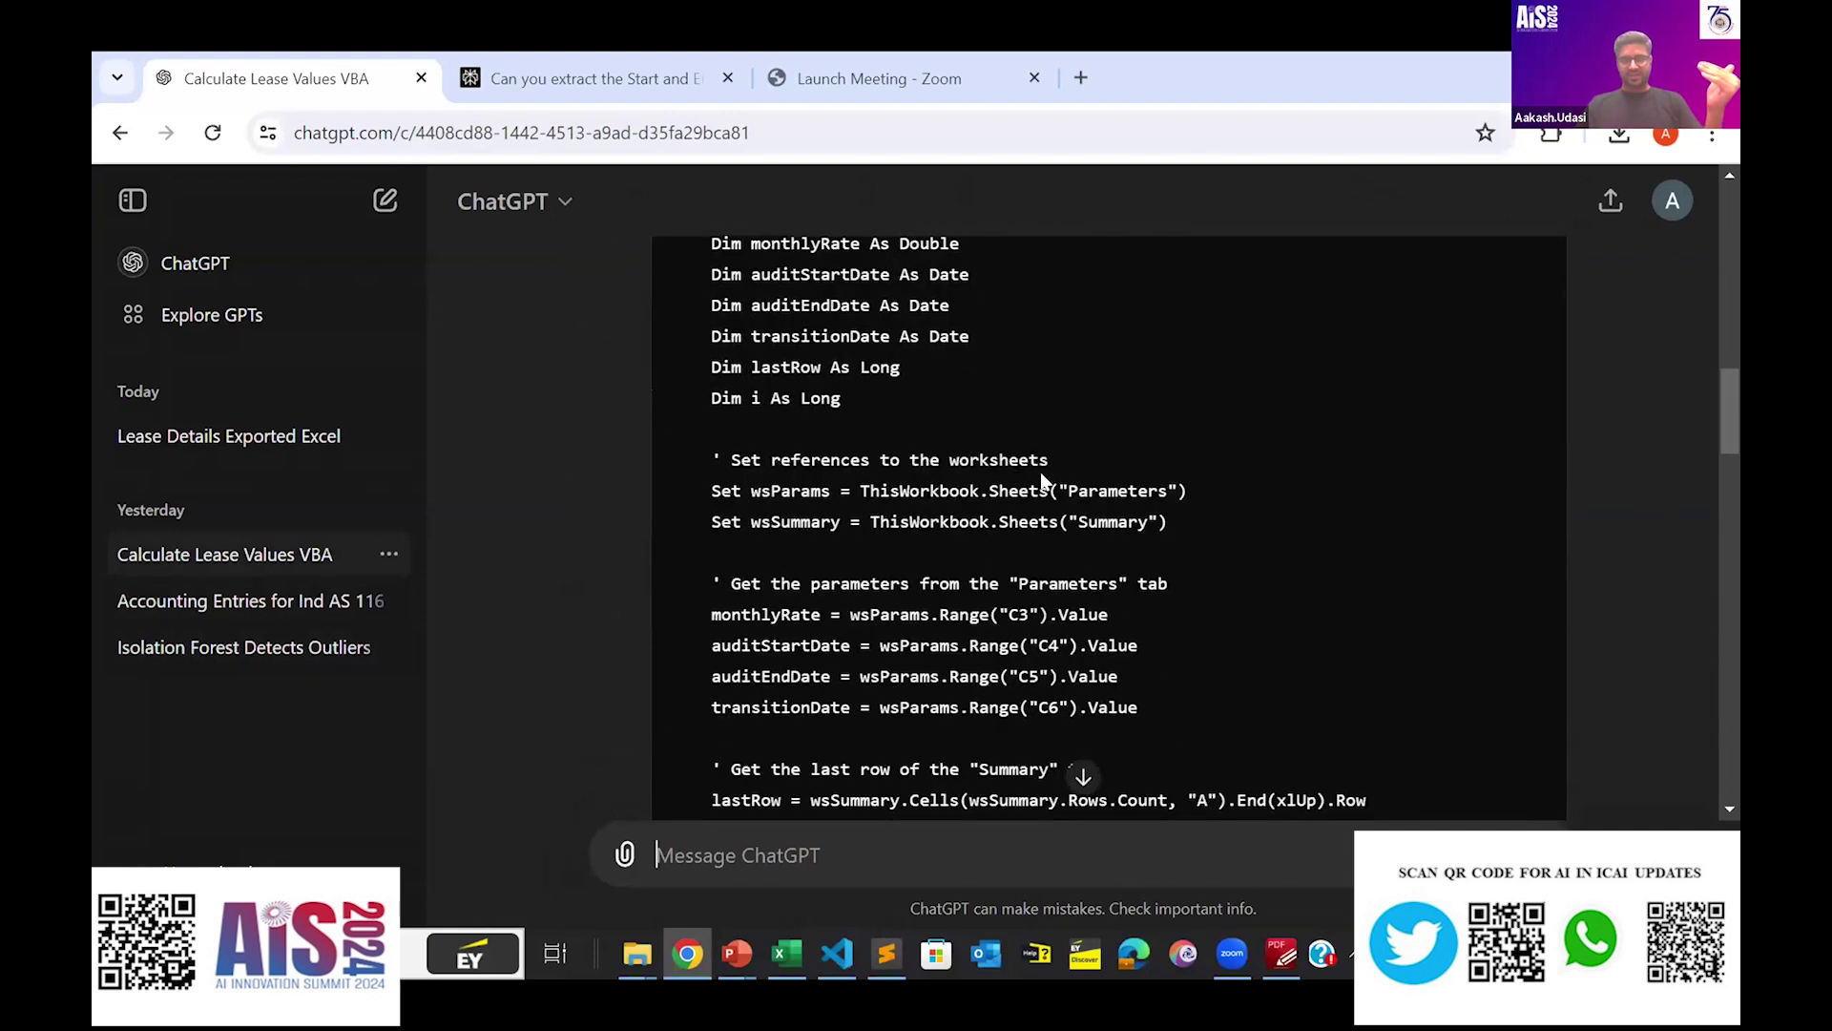
Switch to IndAS116 Demo Output_v1.0.xlsb in Excel, look at the Module1 macro code and run Process Report from the audit parameters sheet.
left_click(786, 940)
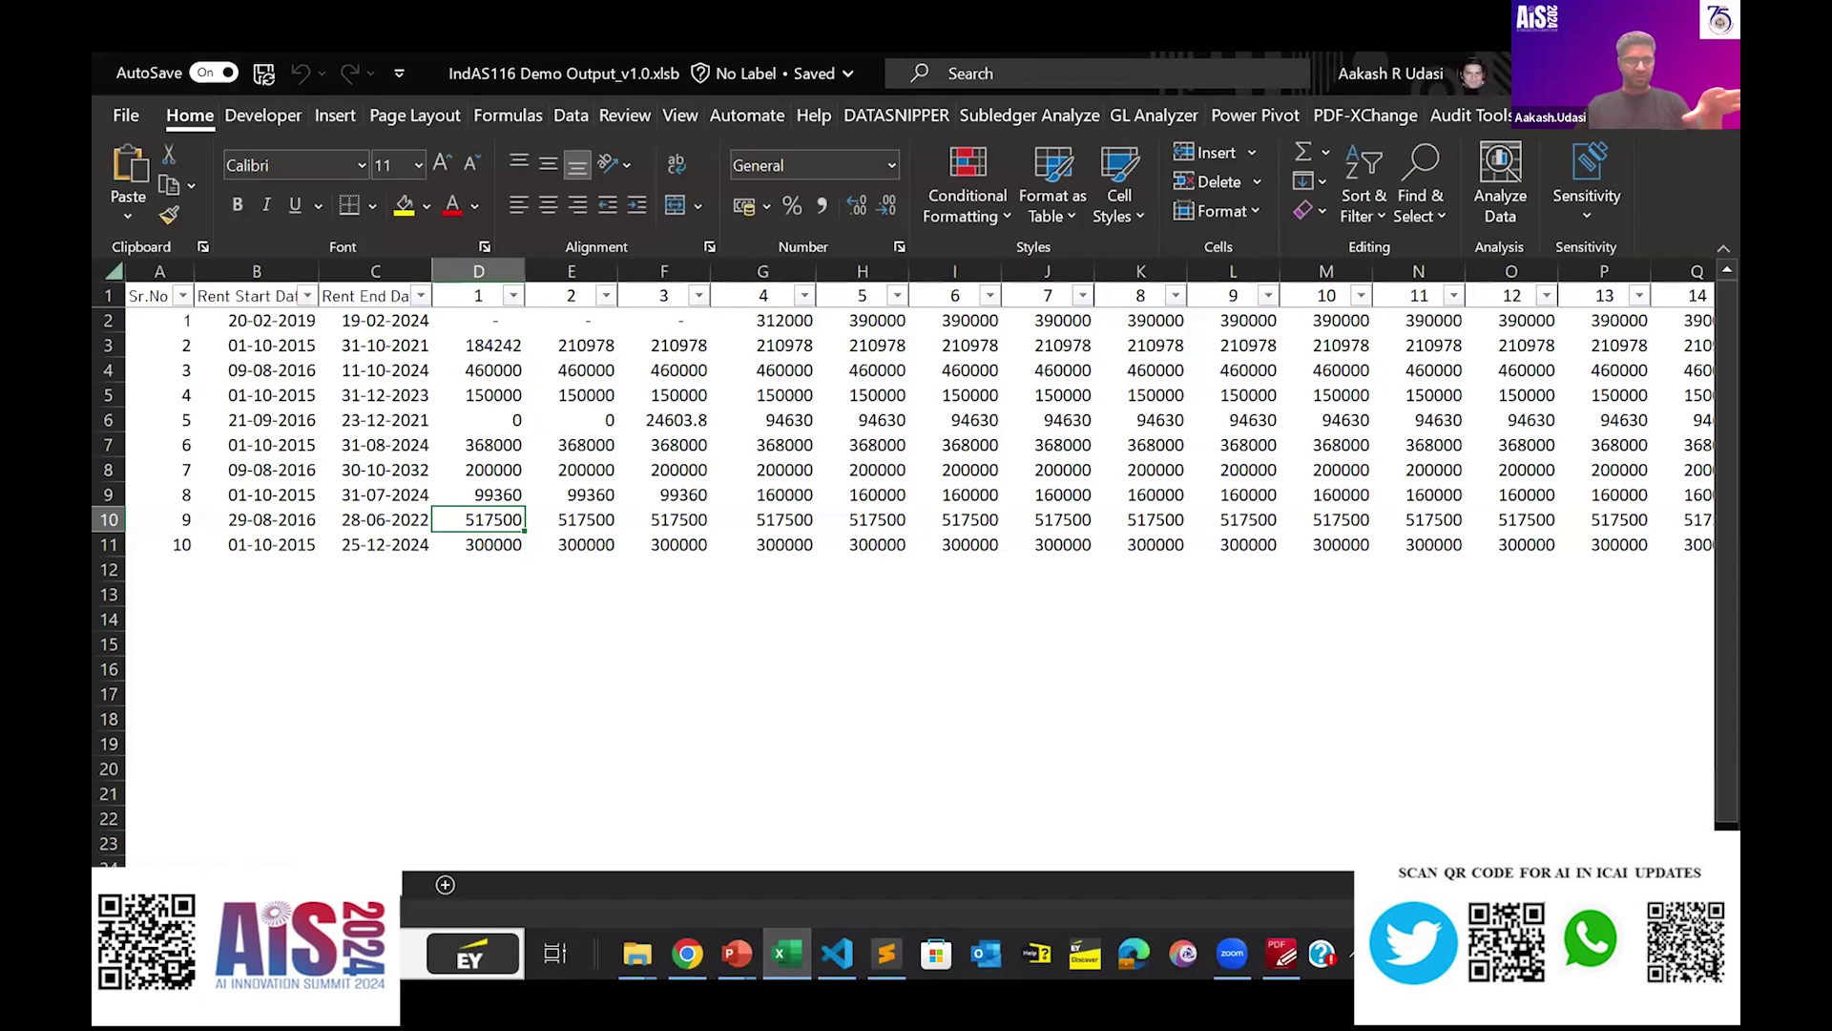
key("ctrl+Page_Up")
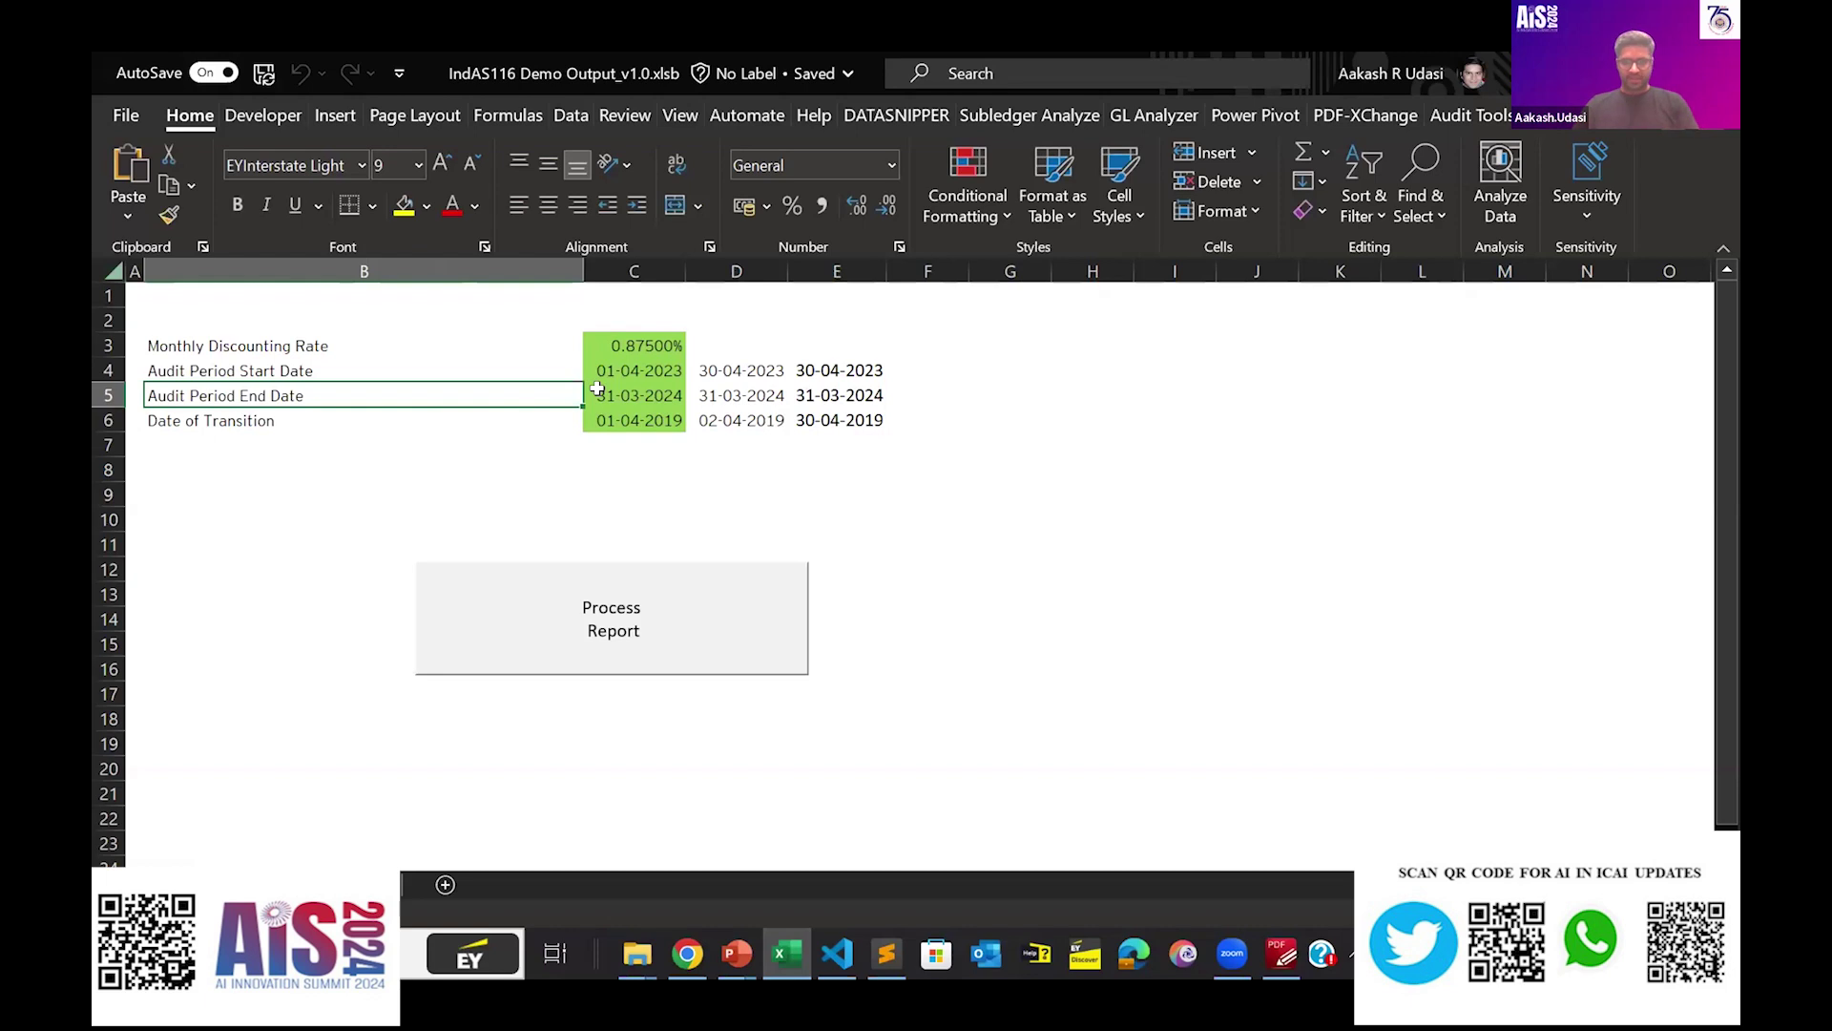
key("alt+F11")
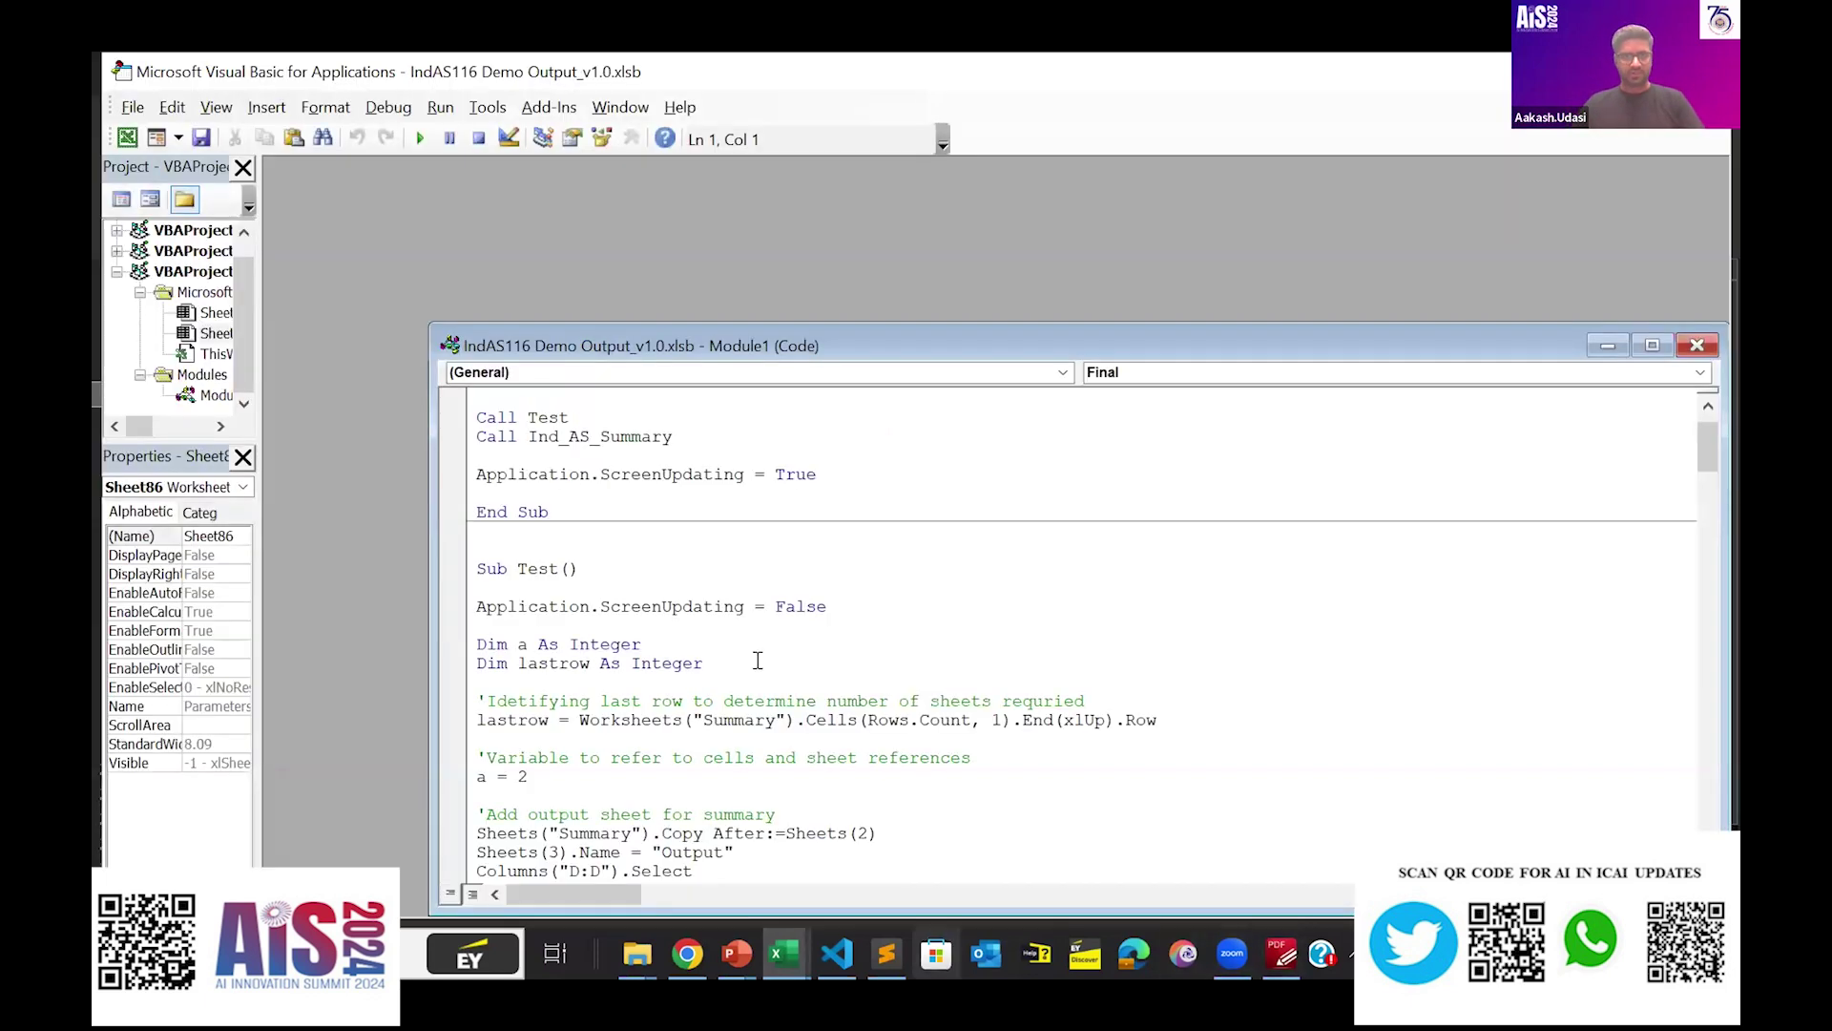
key("alt+F11")
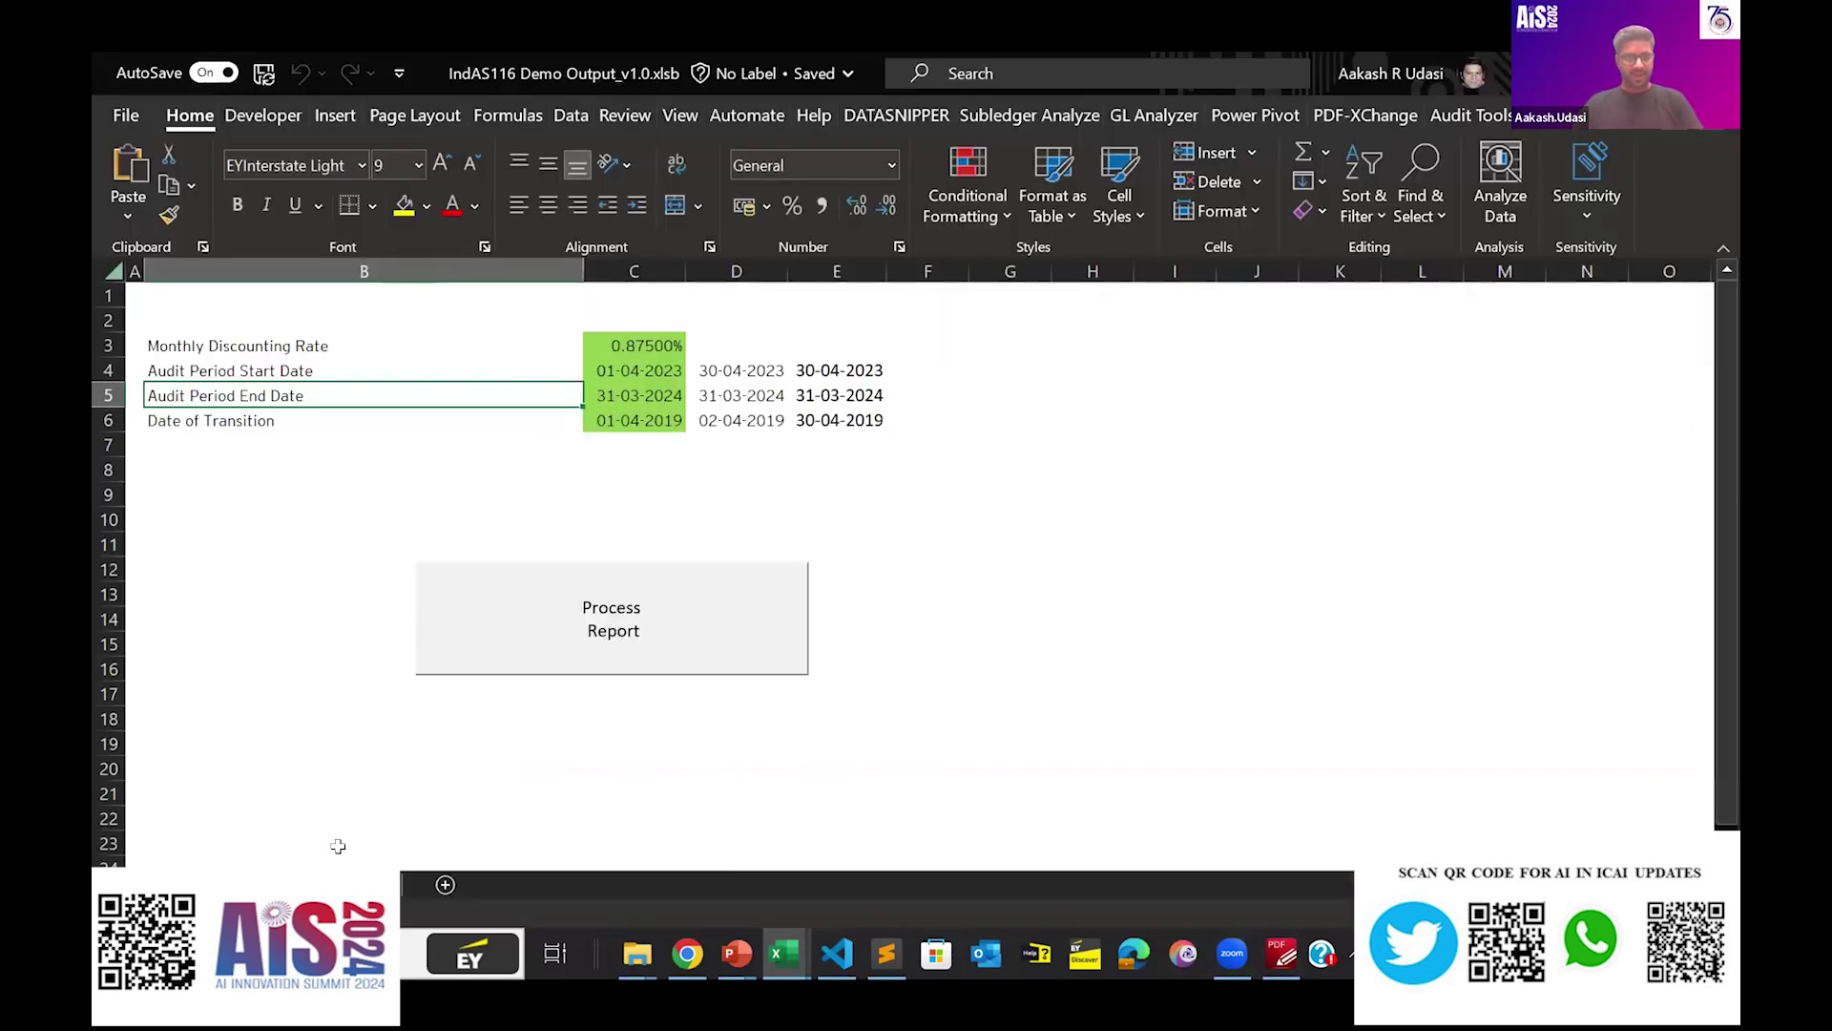
left_click(597, 625)
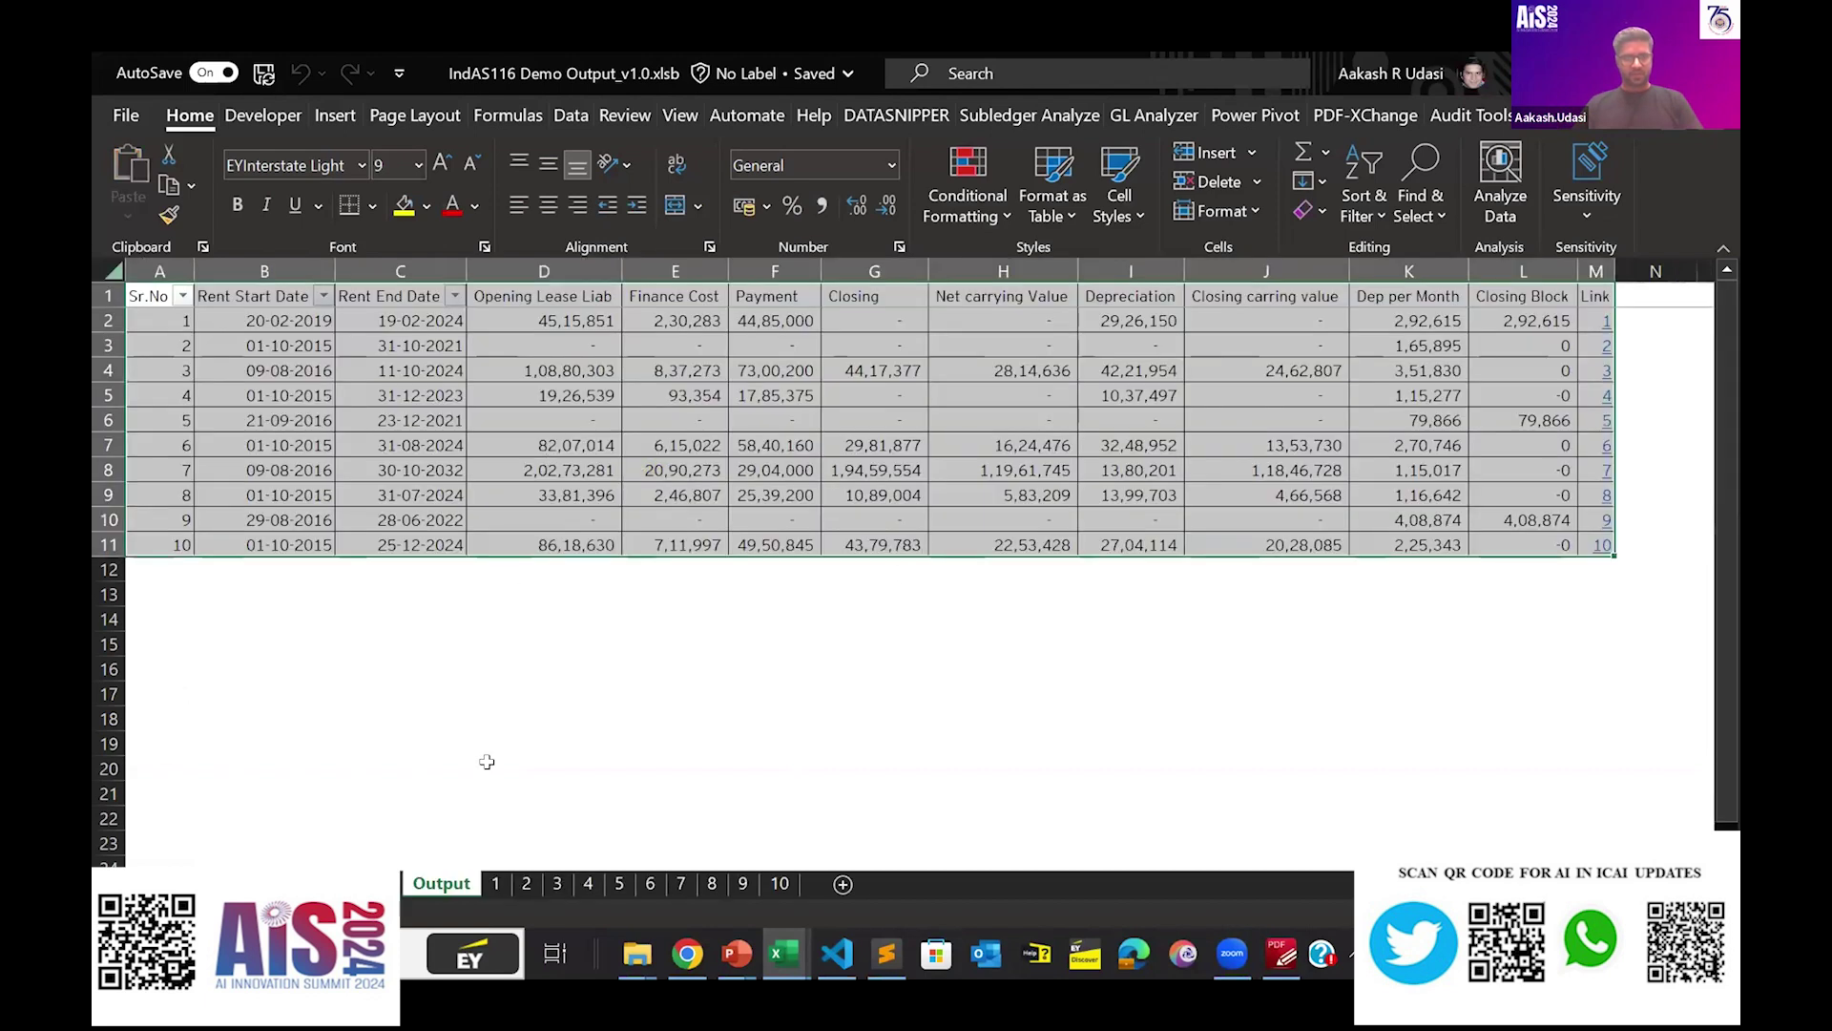
Copy the computed lease table on the Output sheet from Rent Start Date through Closing Block, range B1:L11.
left_click(572, 323)
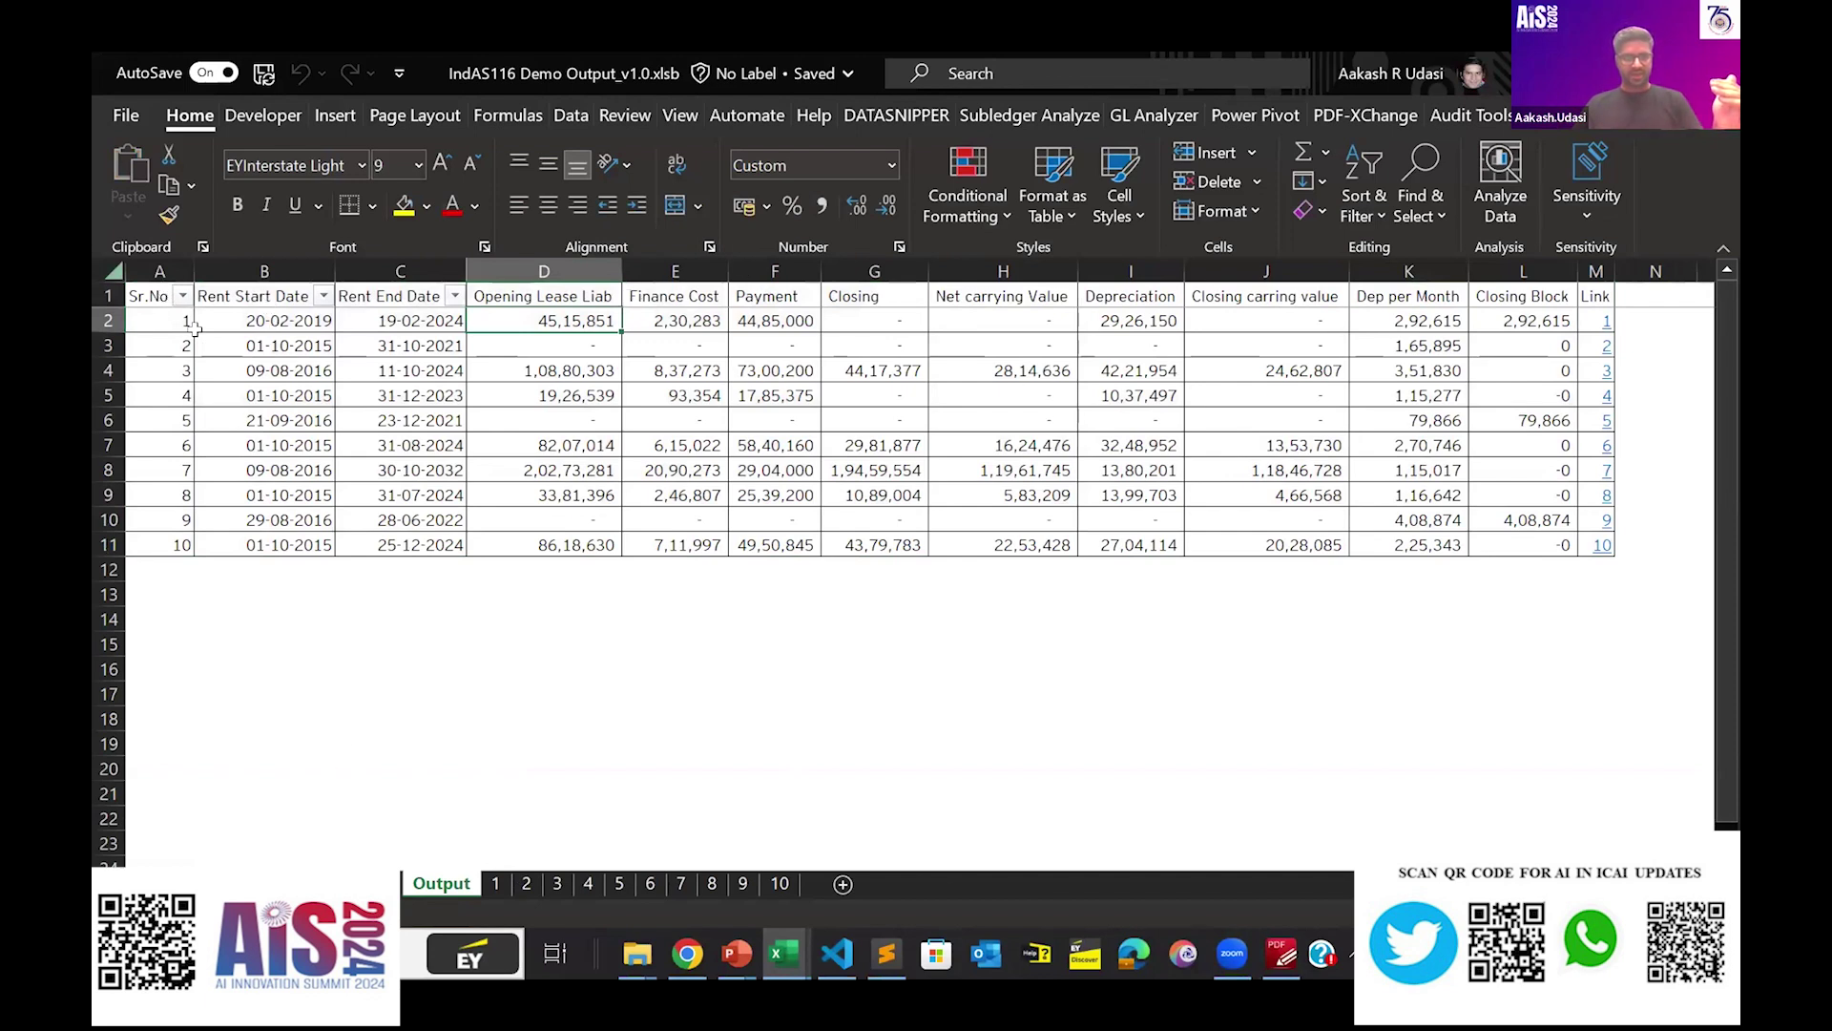
left_click_drag(269, 298, 792, 473)
left_click_drag(940, 503, 1396, 546)
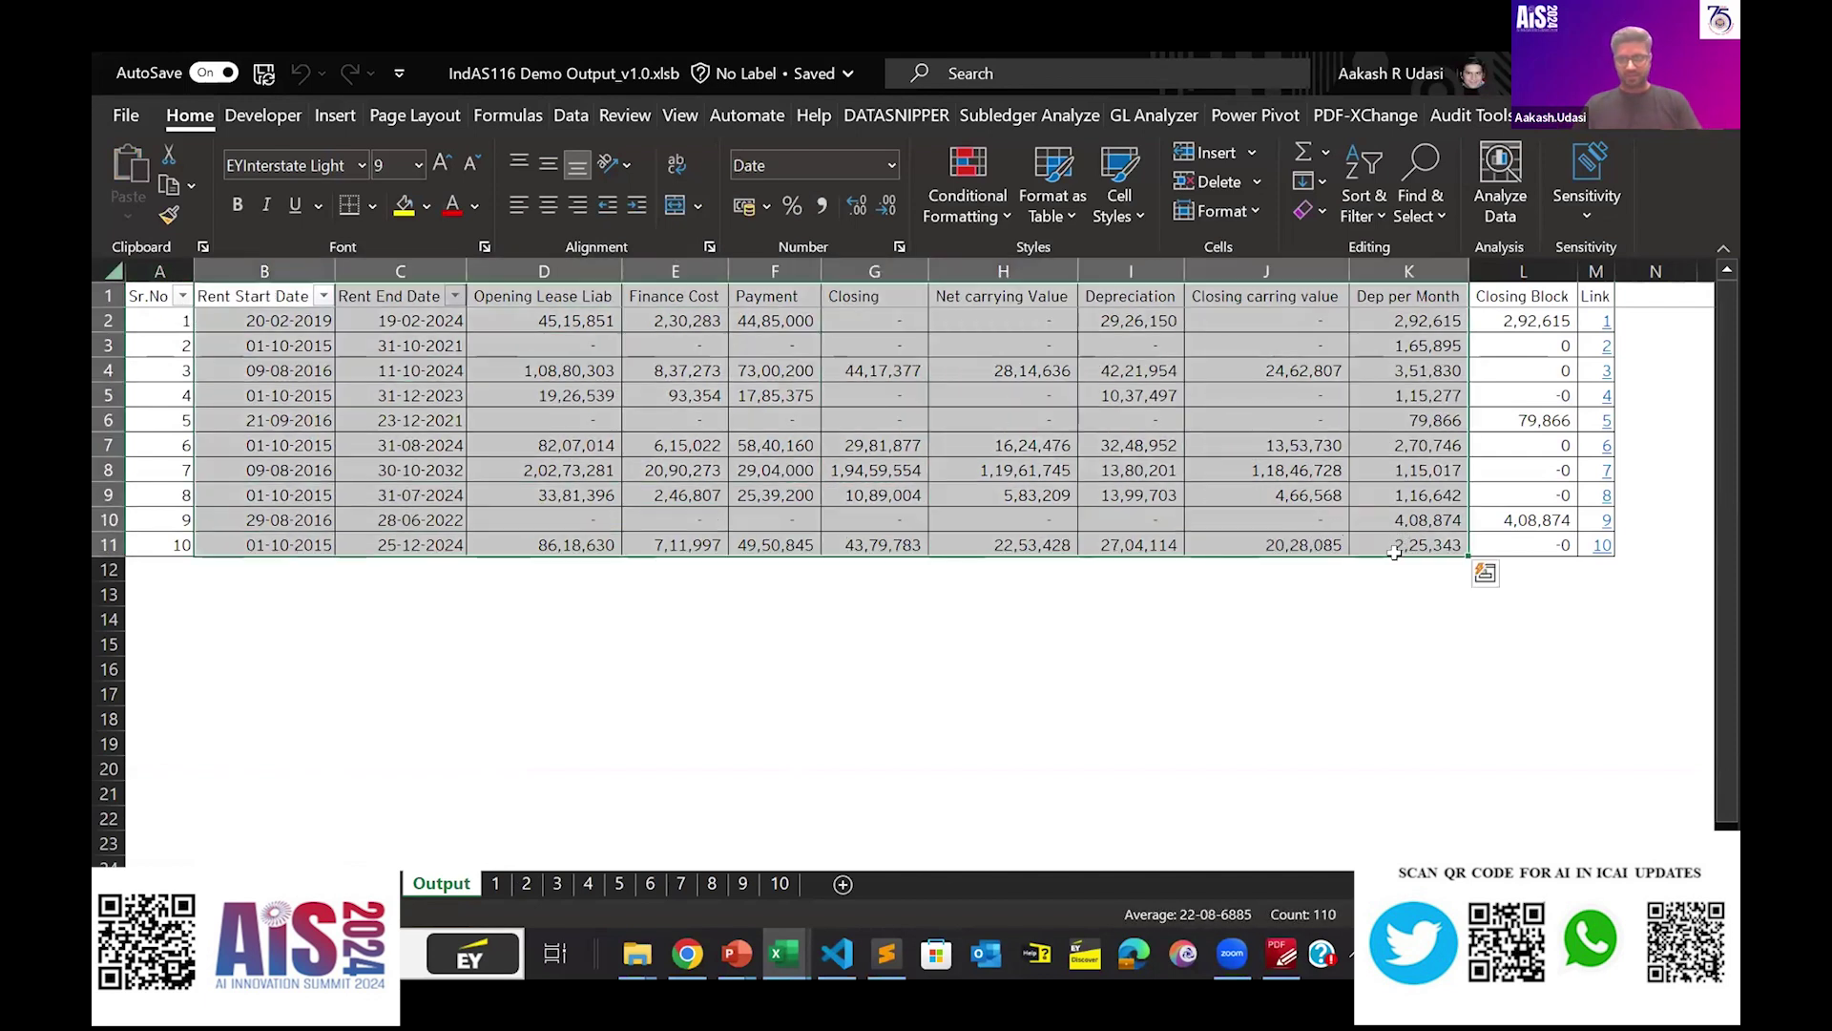
key("shift+Right")
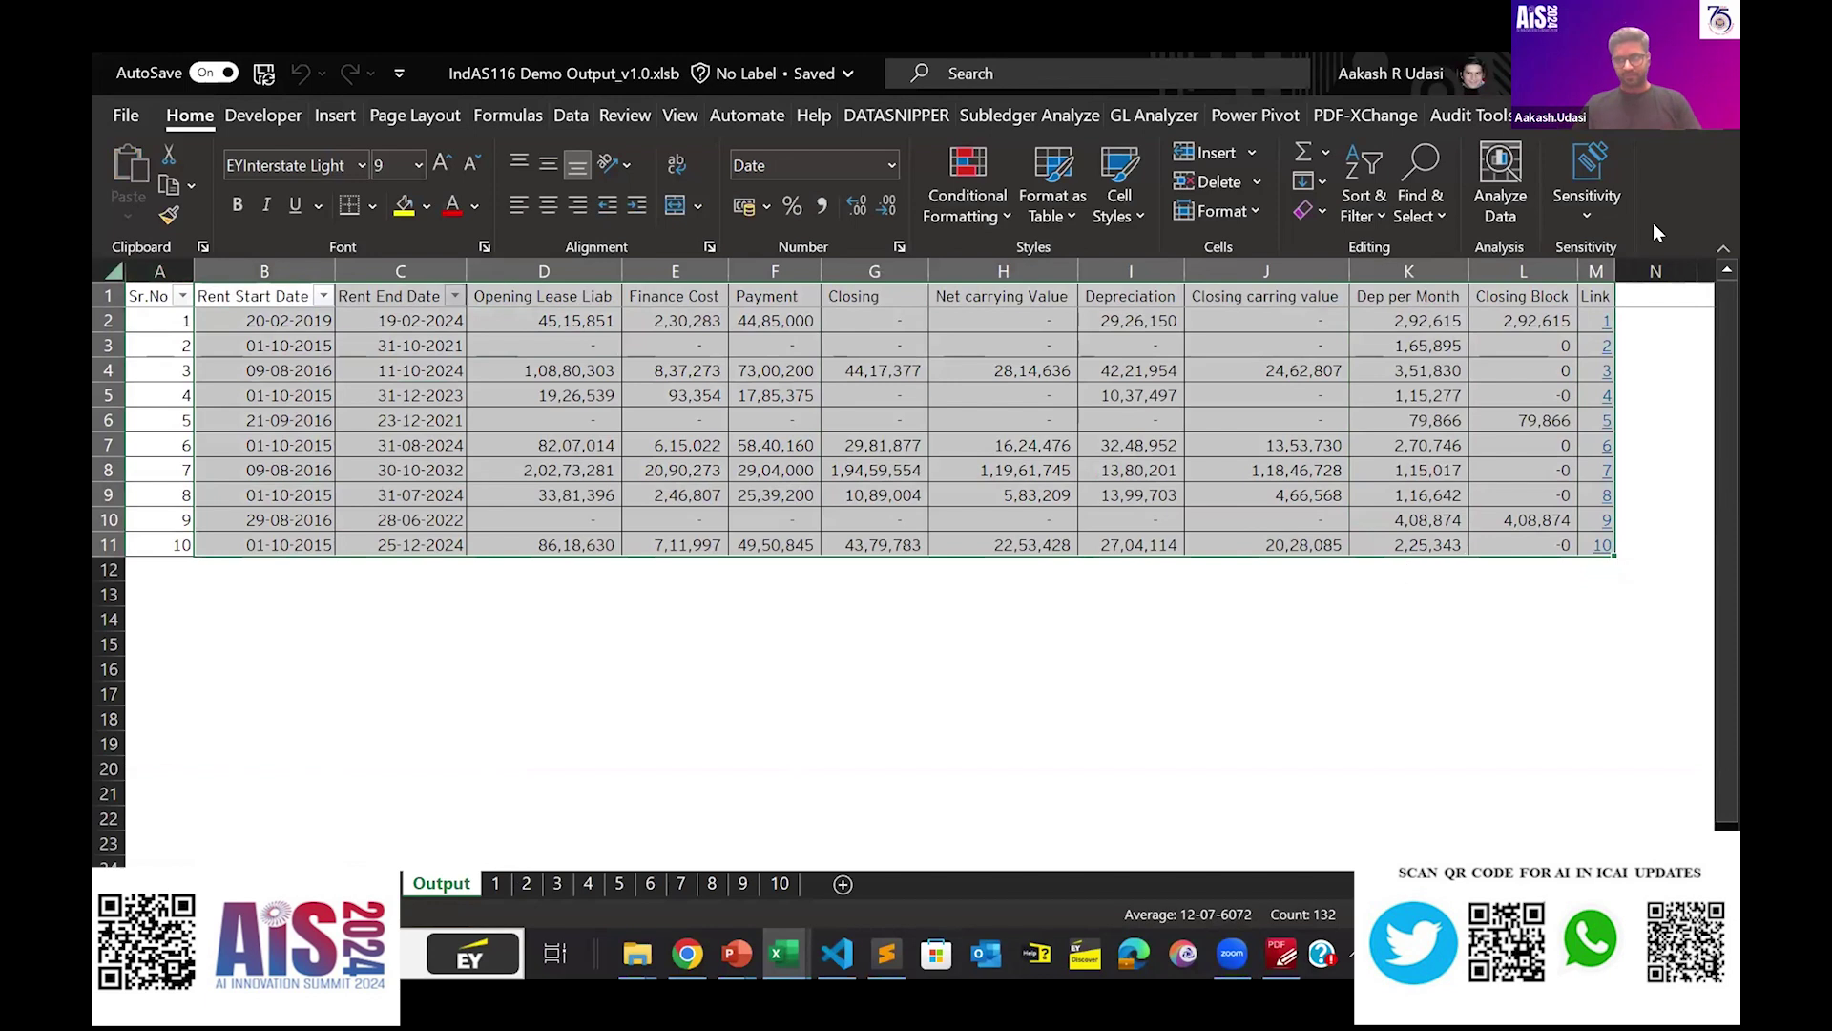
key("ctrl+q")
key("Escape")
key("shift+Left")
key("ctrl+c")
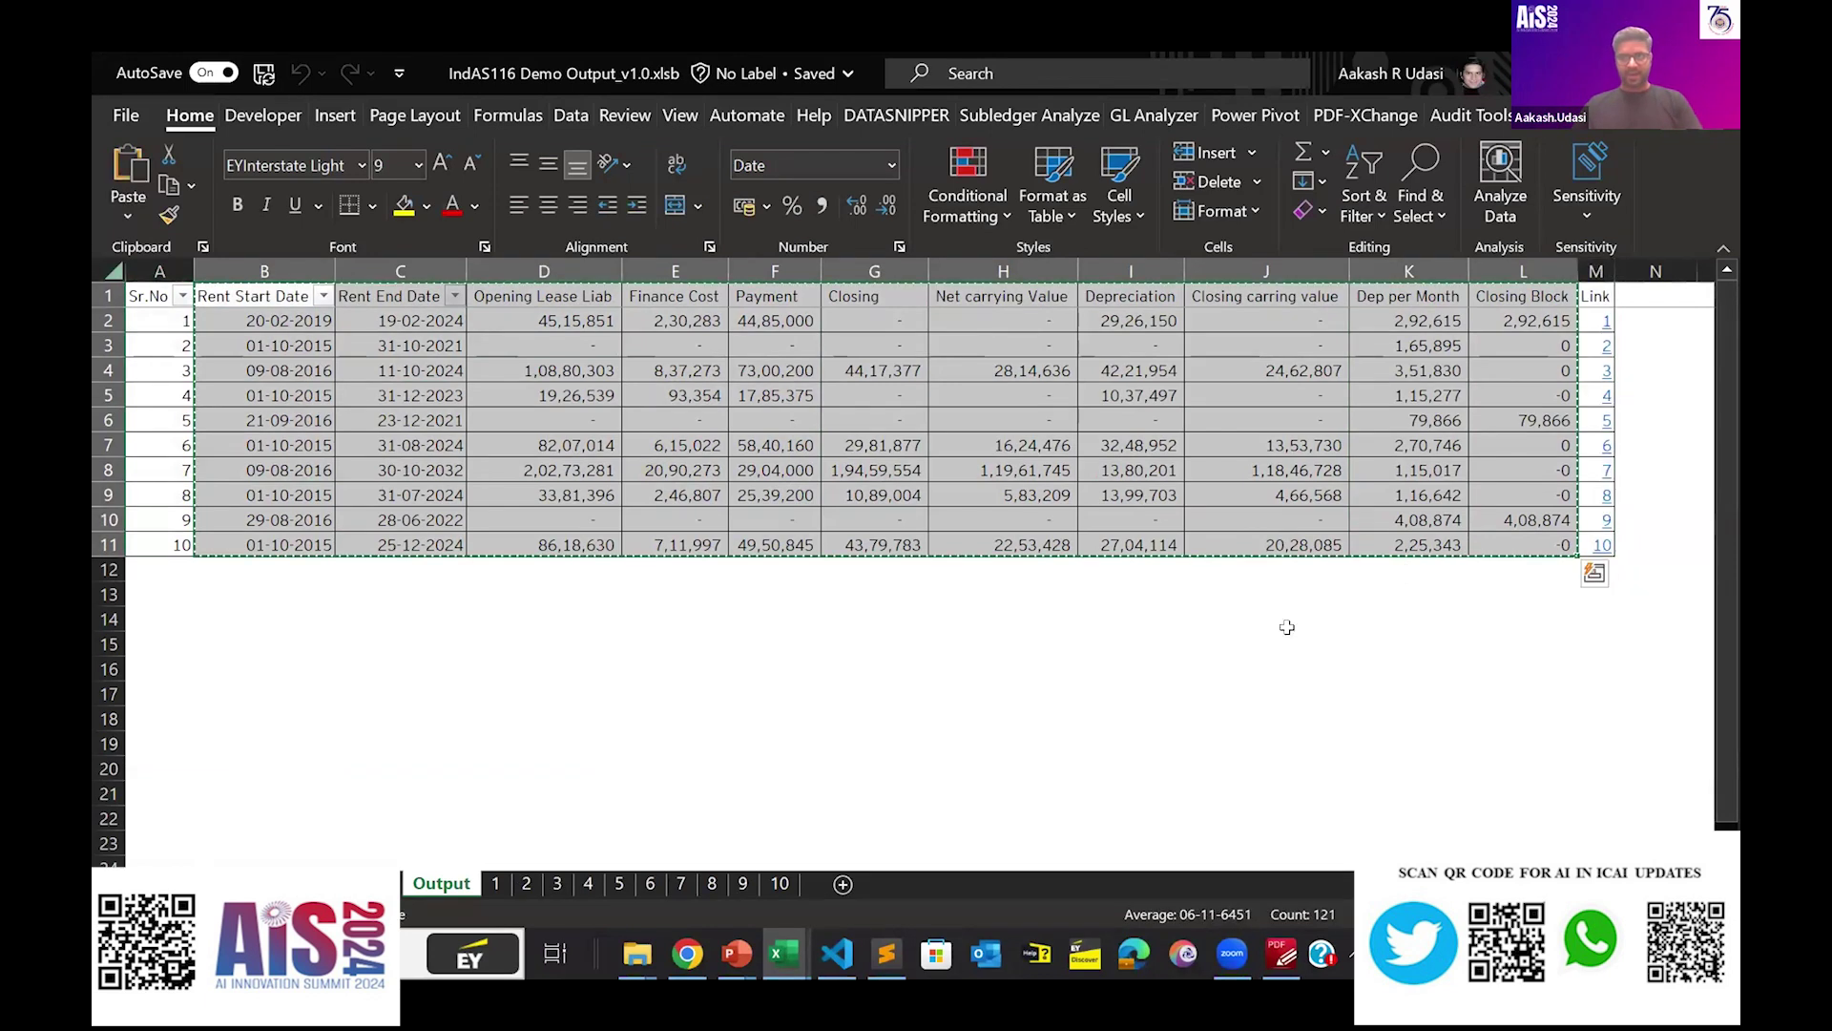
Switch to ChatGPT in Chrome, open the "Accounting Entries for Ind AS 116" conversation and view the table image attached to its prompt.
key("alt+Tab")
key("alt+Tab")
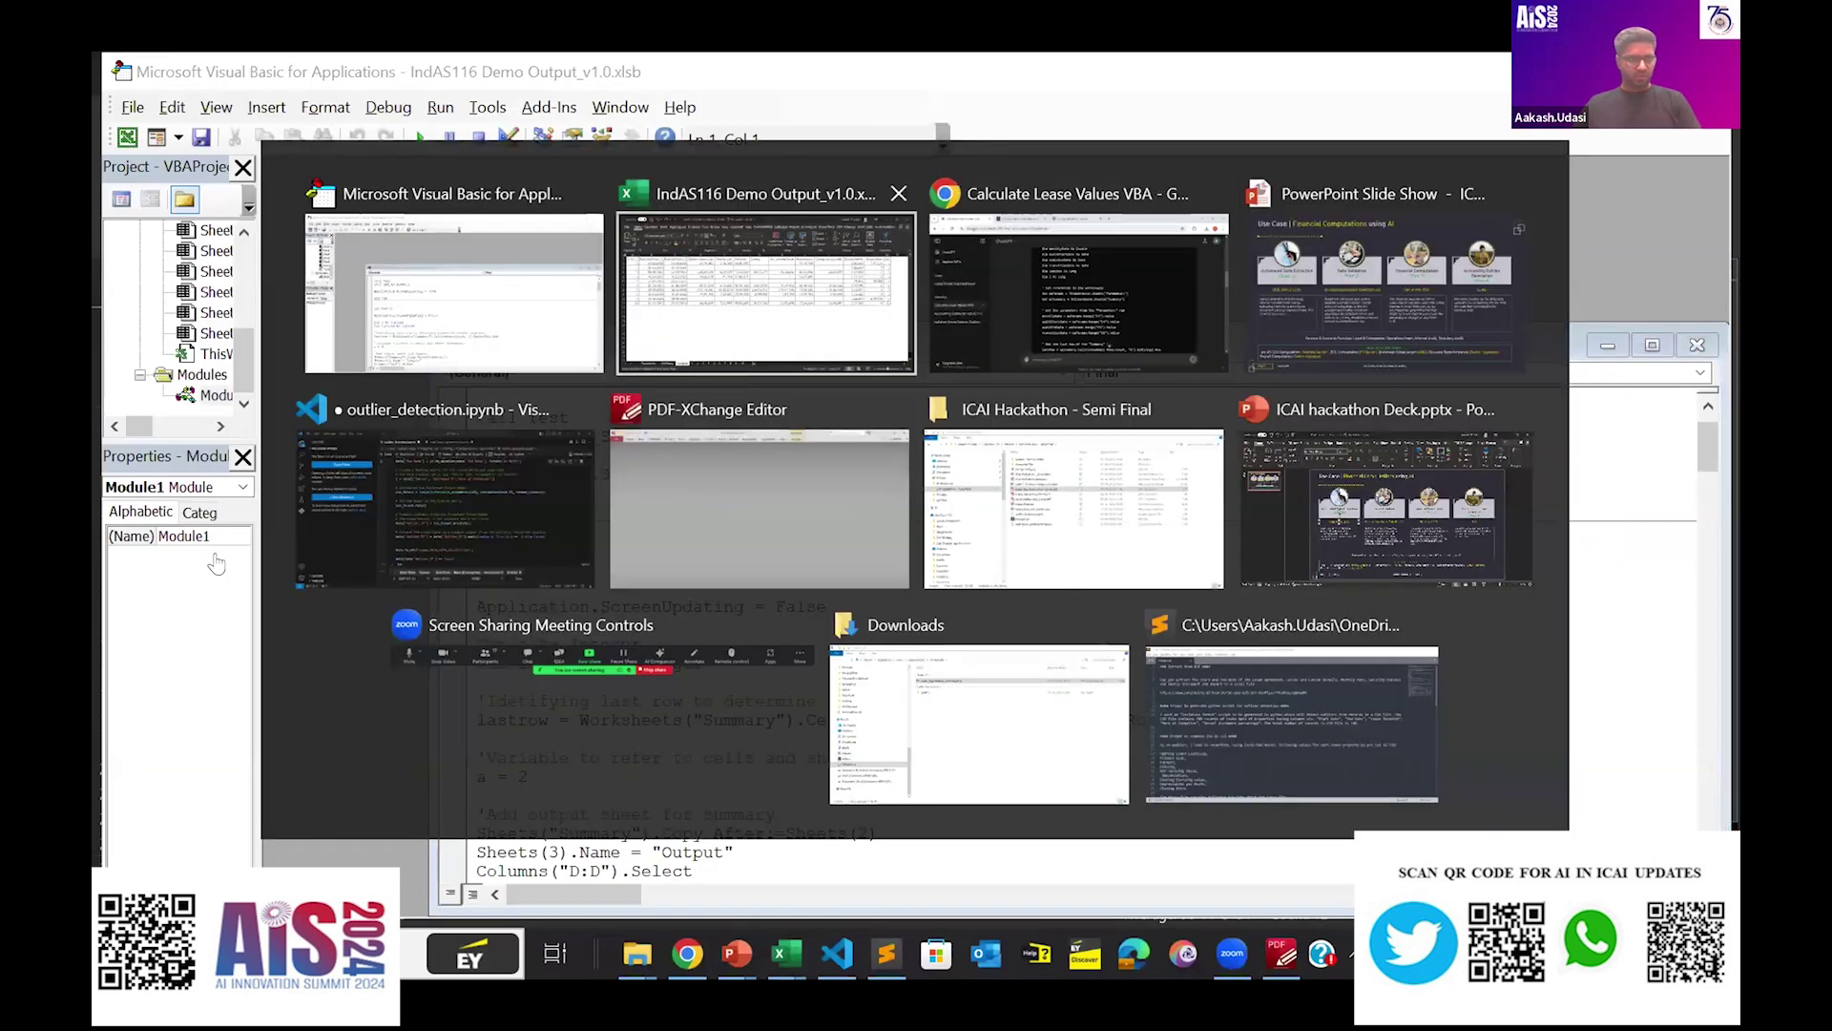
key("Tab")
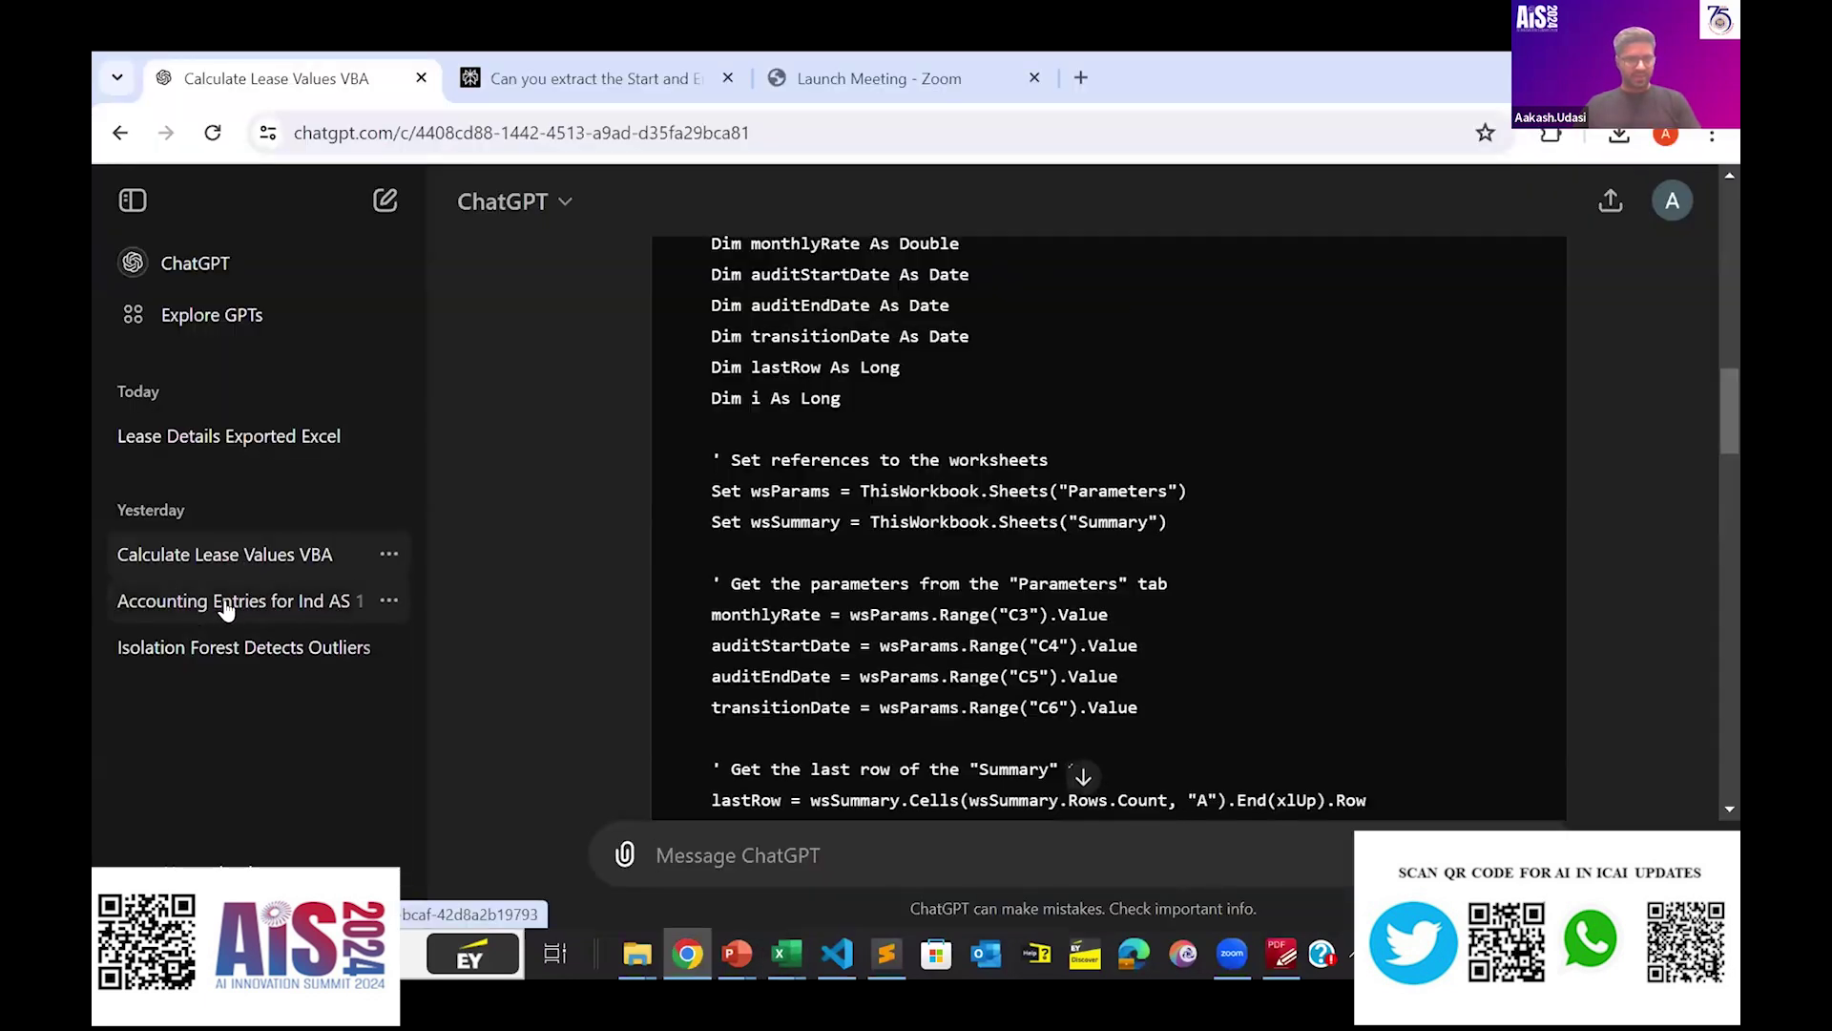
left_click(226, 601)
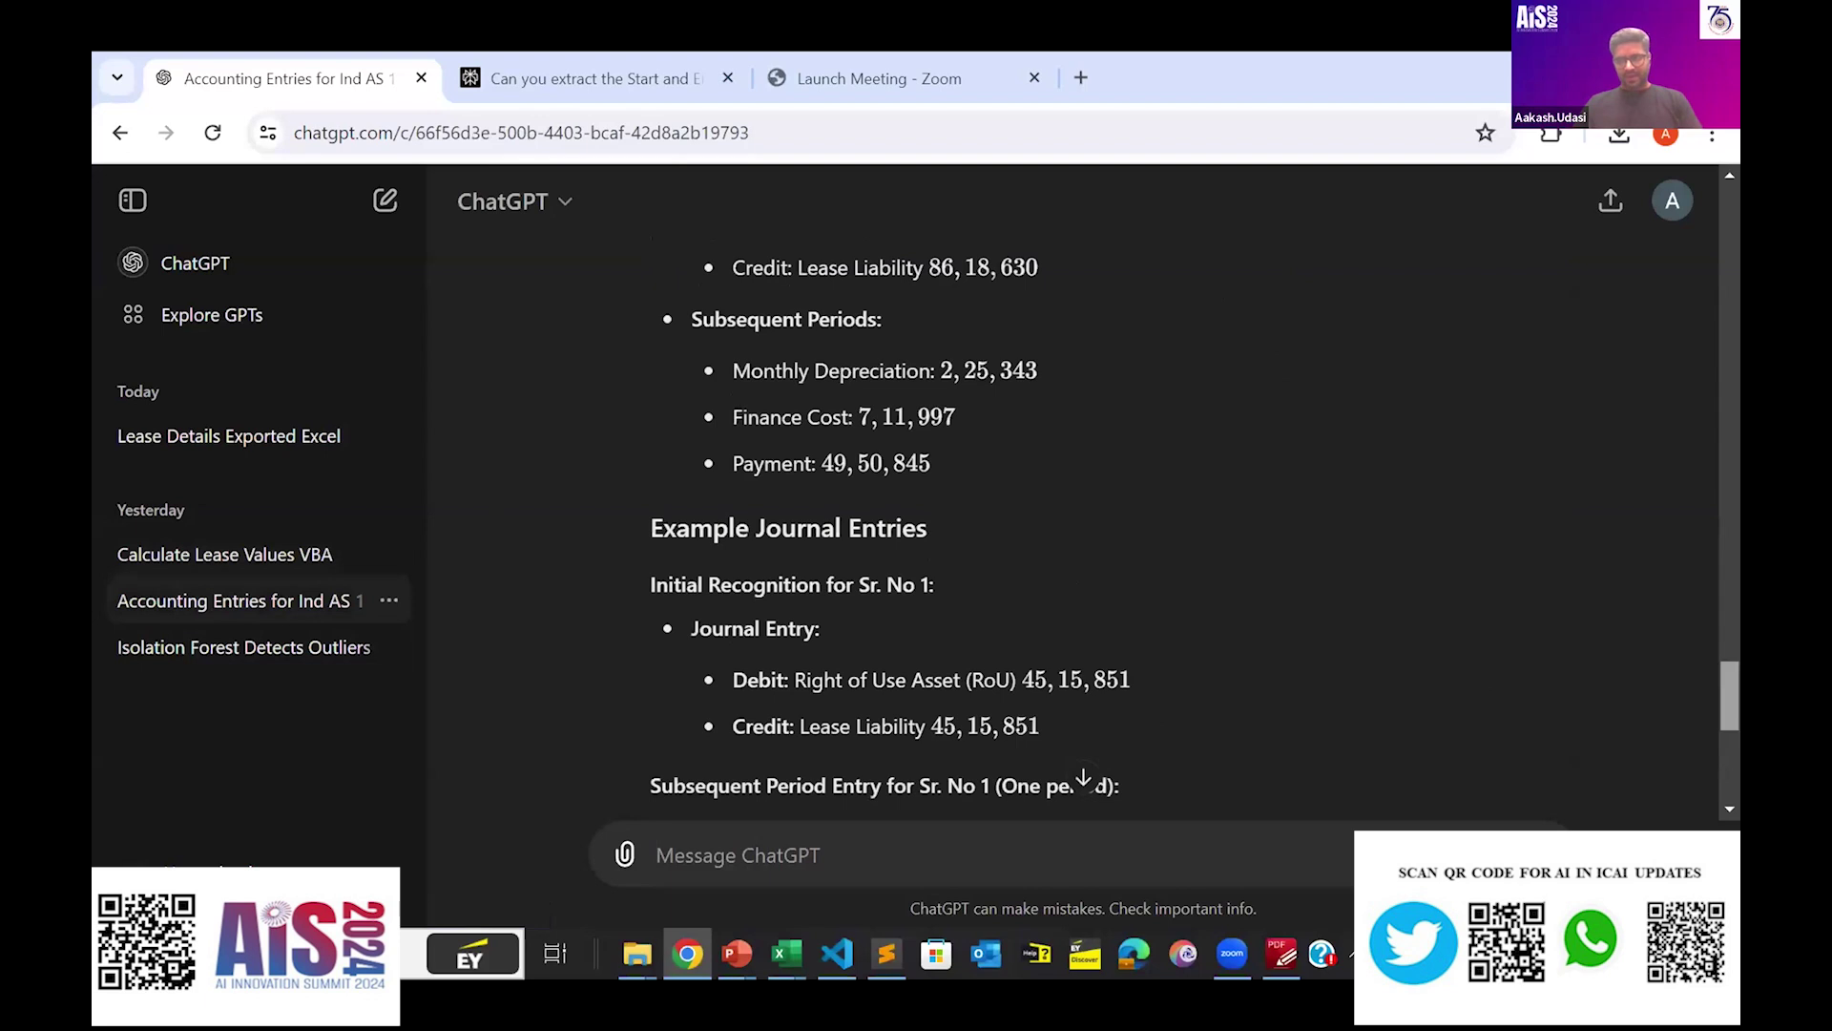
scroll(1054, 418, "up", 15)
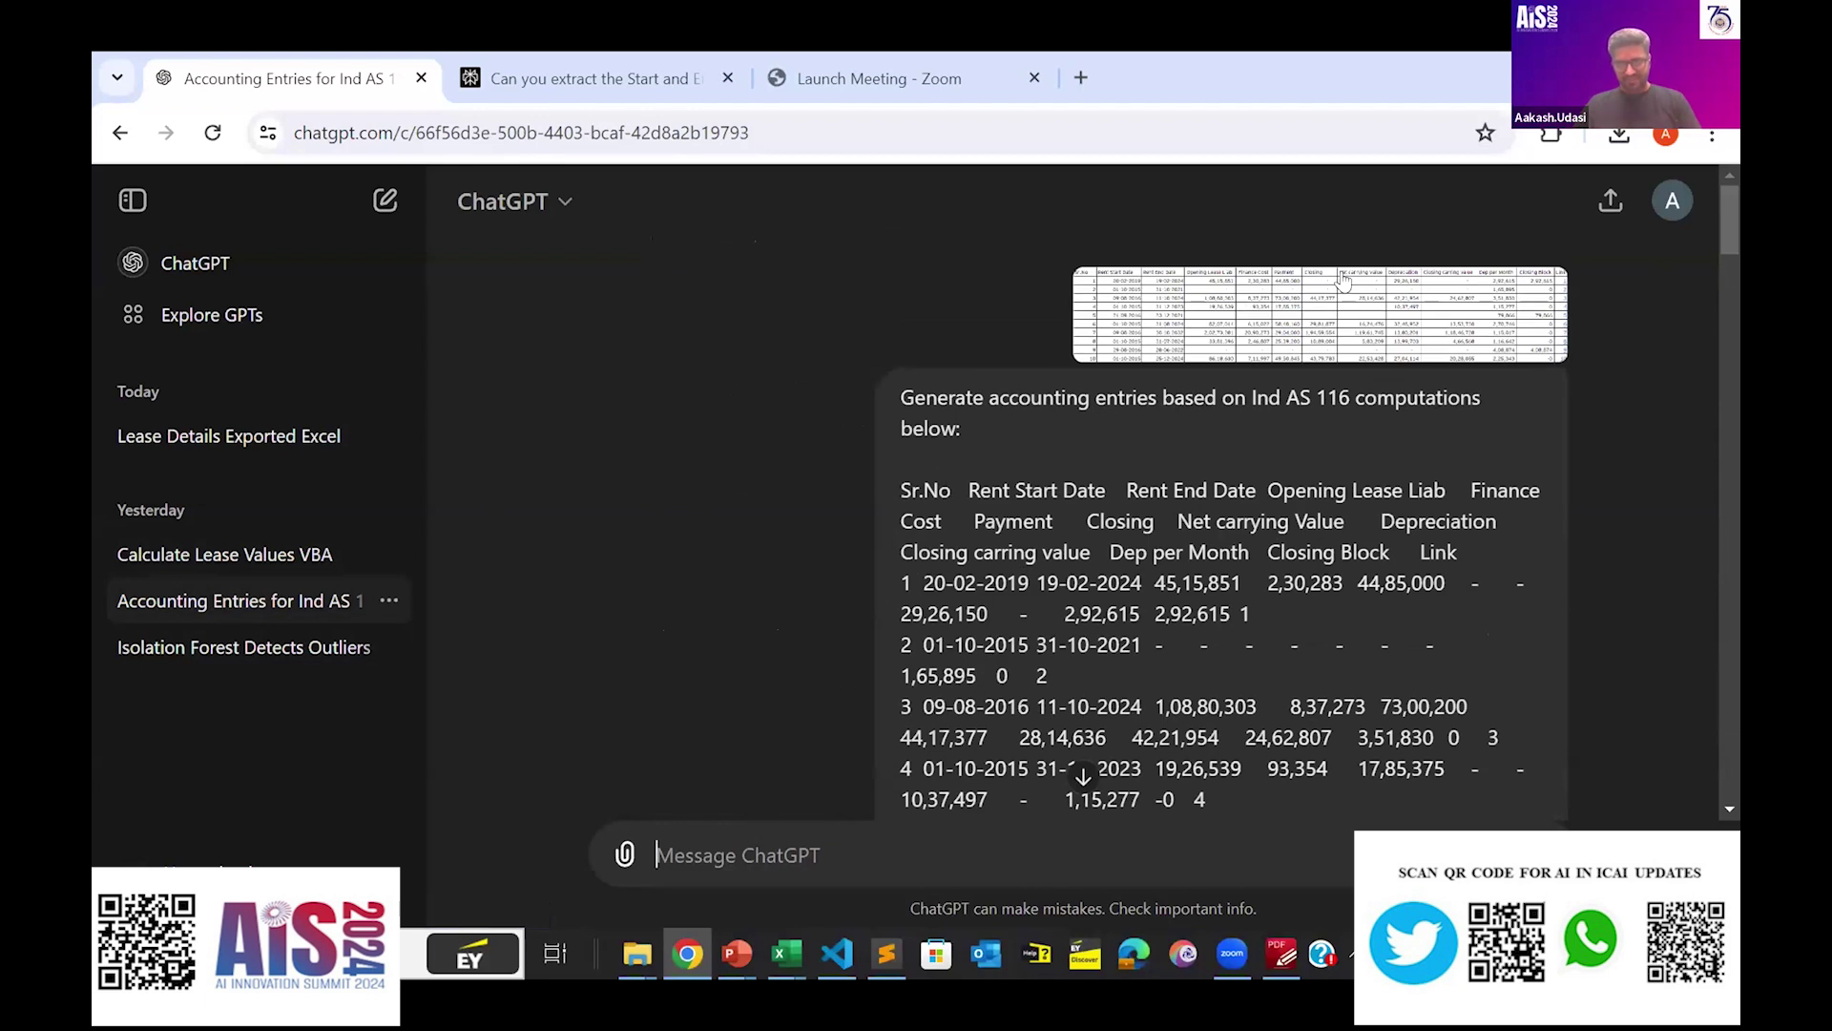
left_click(1320, 315)
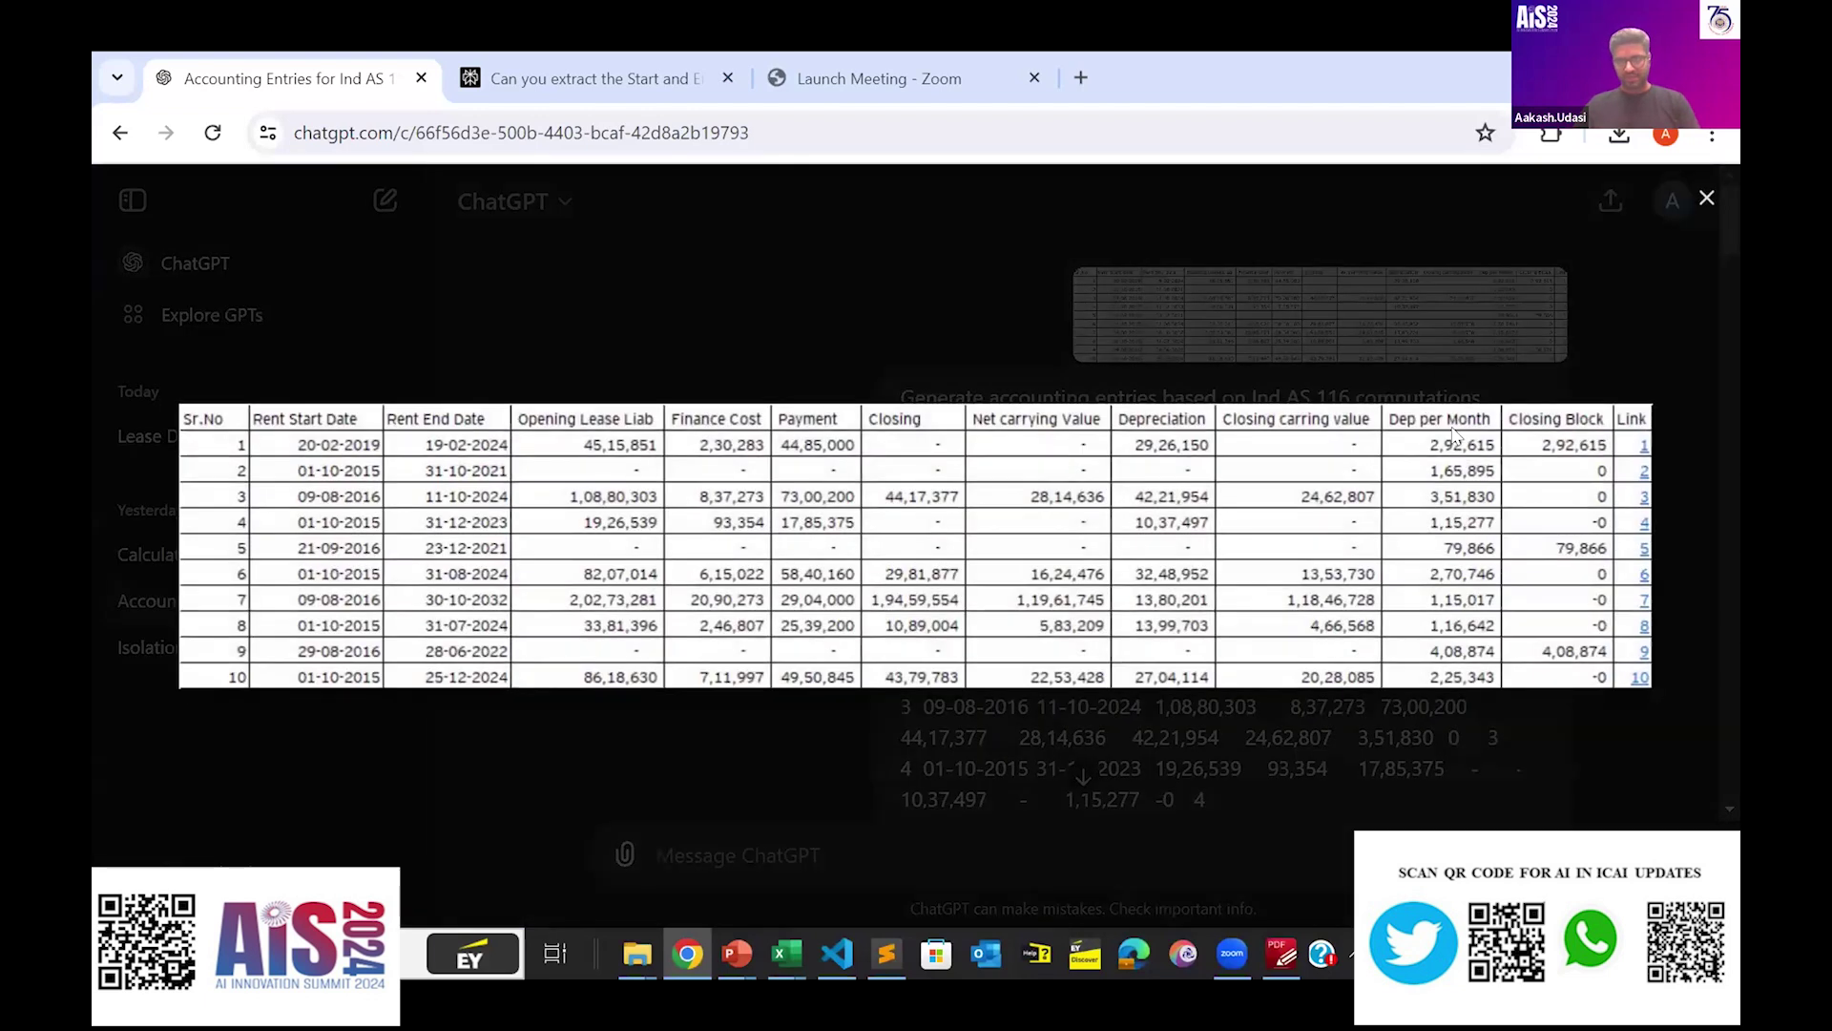
key("Escape")
Examine the generated journal entries for each lease down to the example depreciation entry, and return to the original prompt.
scroll(1097, 468, "down", 10)
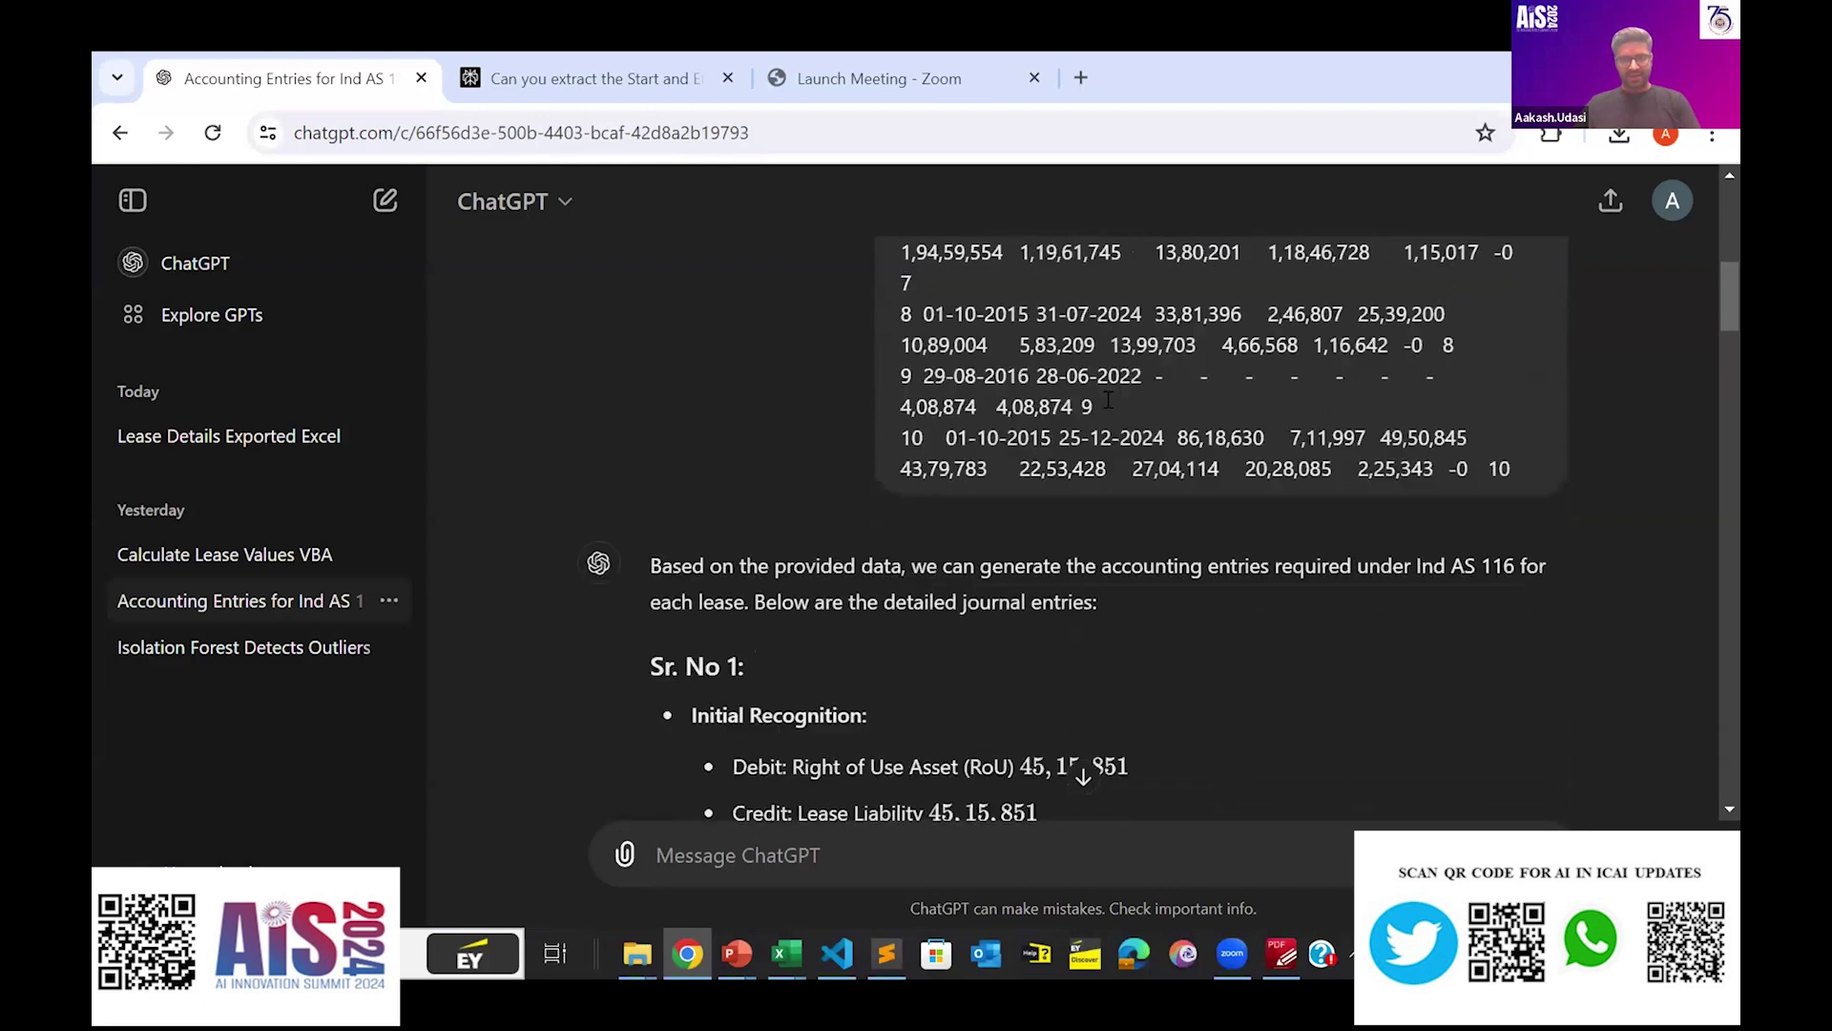
scroll(1066, 490, "up", 3)
scroll(1050, 473, "down", 6)
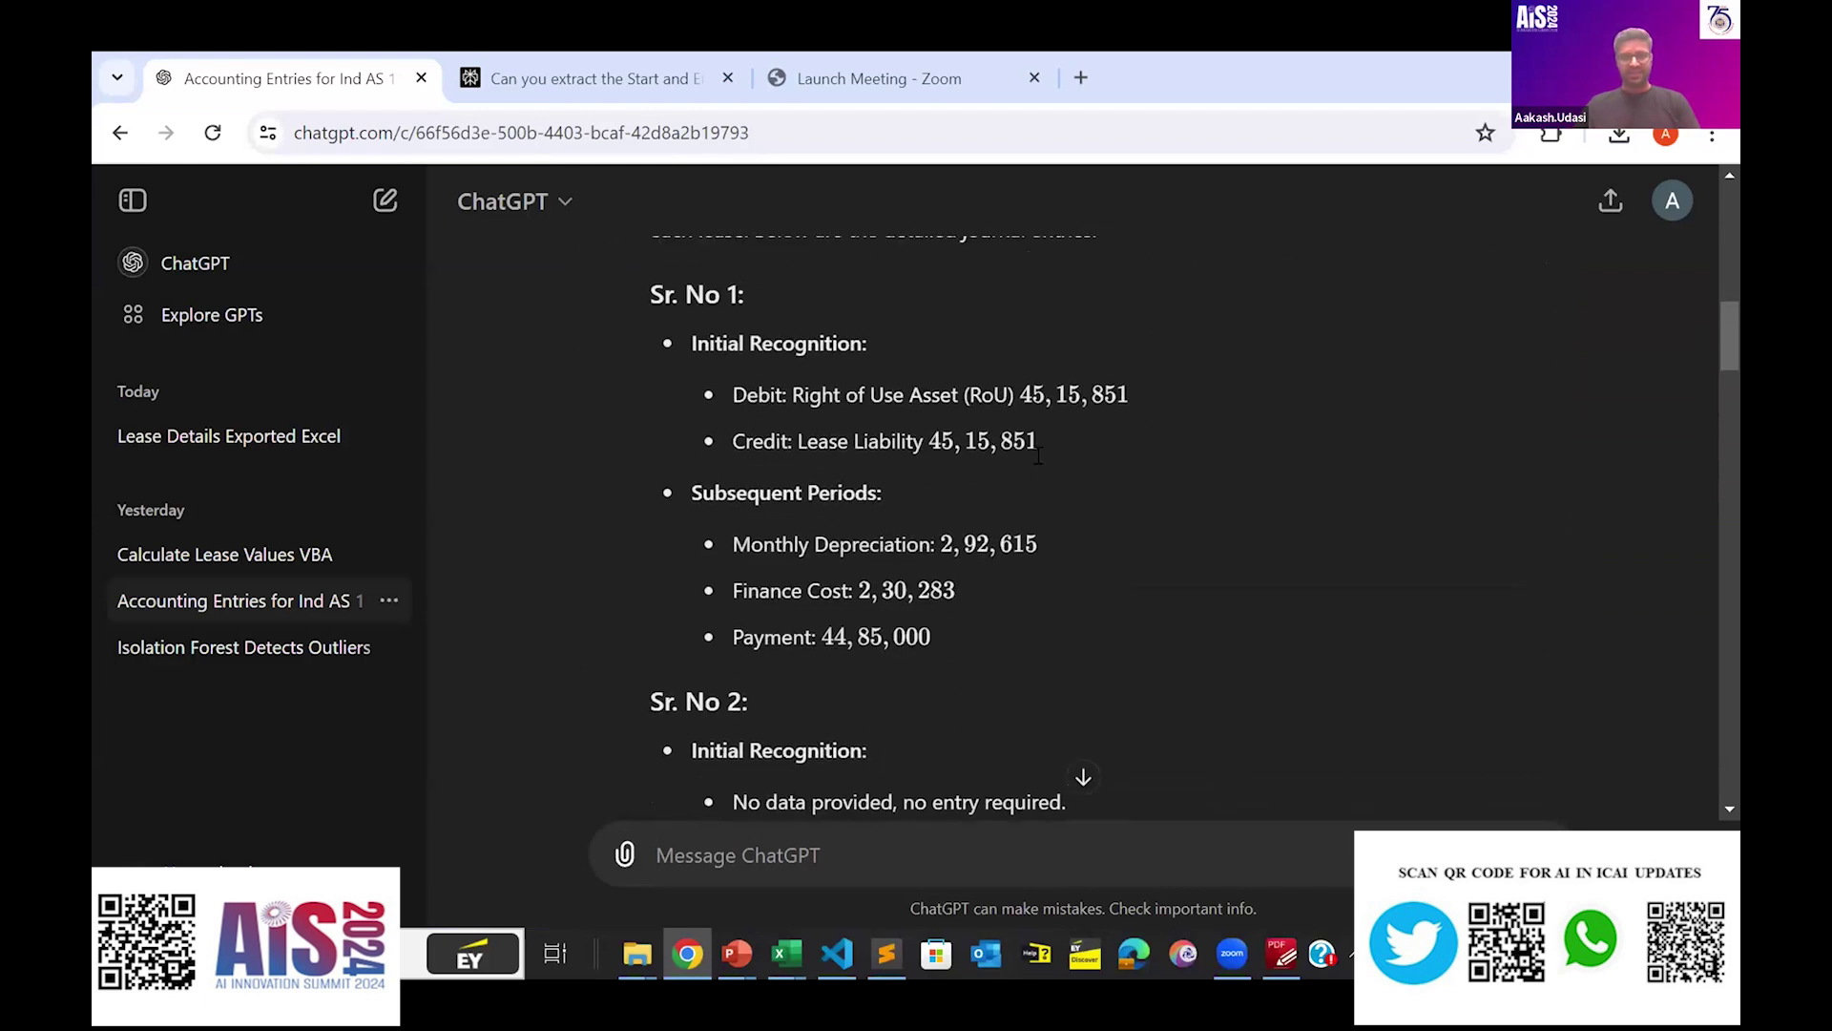
scroll(1036, 456, "down", 20)
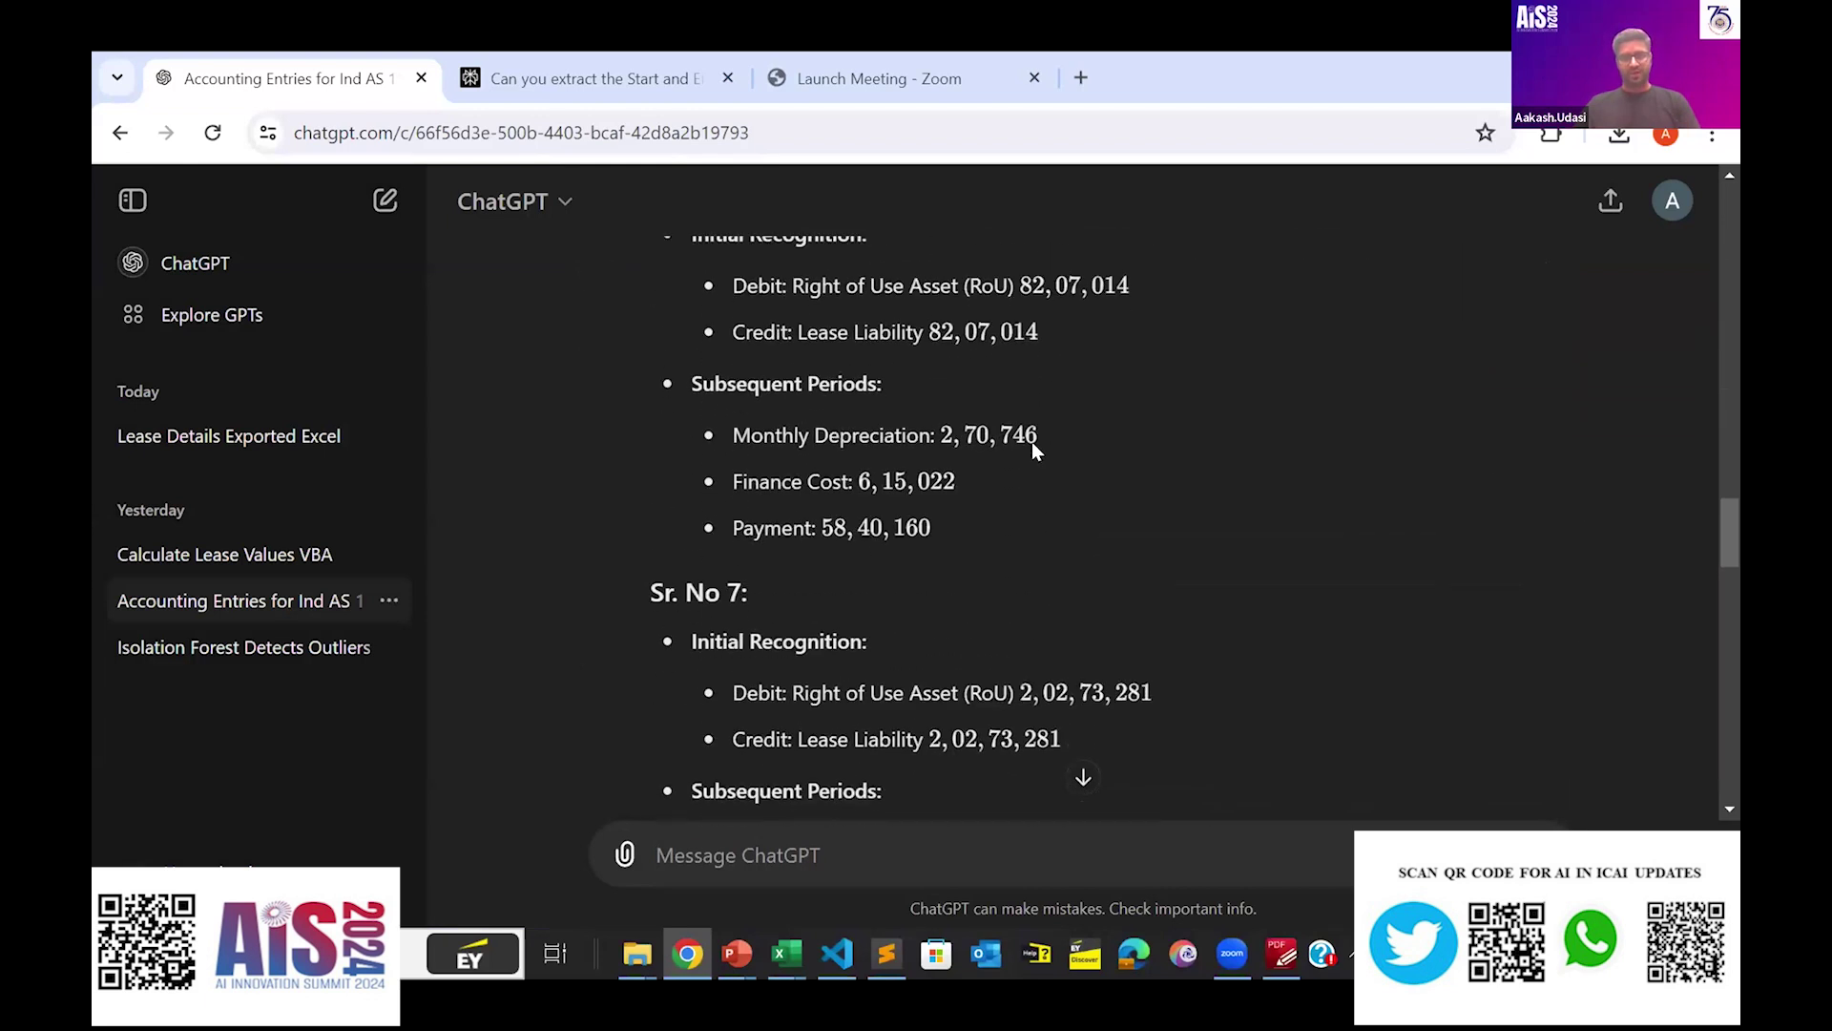
scroll(1029, 445, "down", 10)
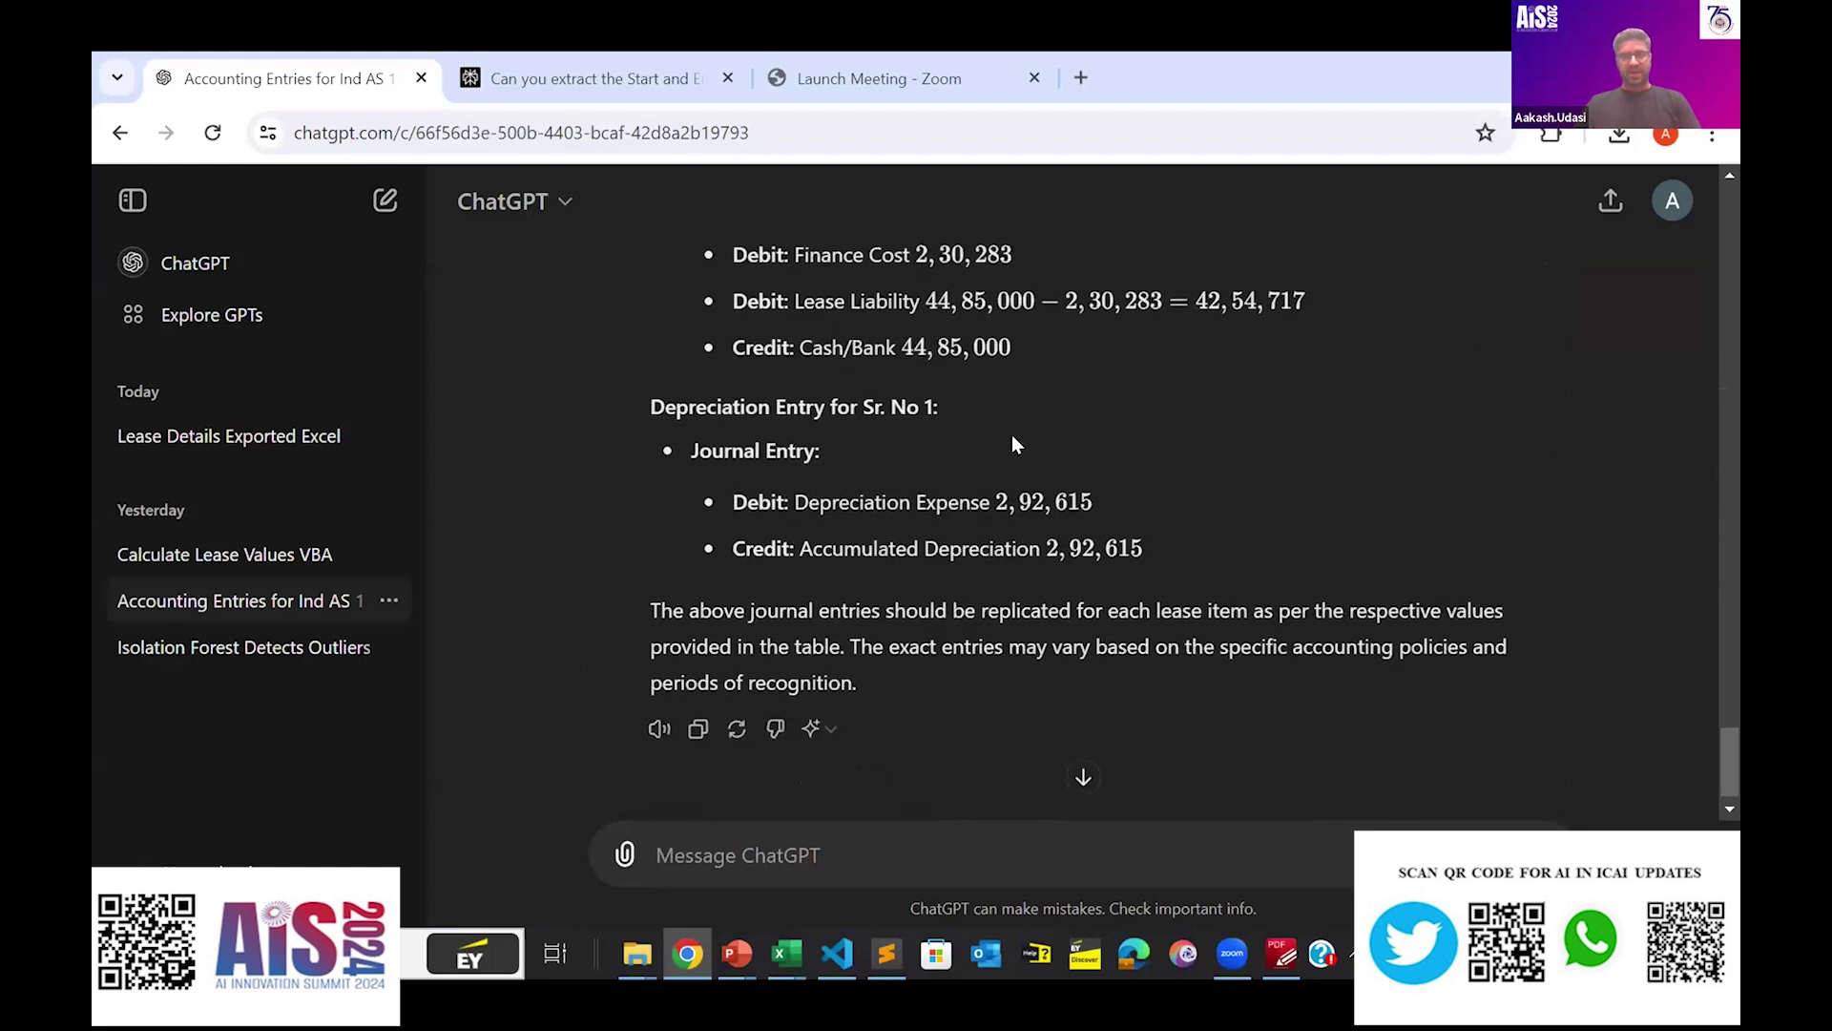
scroll(1011, 430, "up", 4)
scroll(1014, 401, "up", 20)
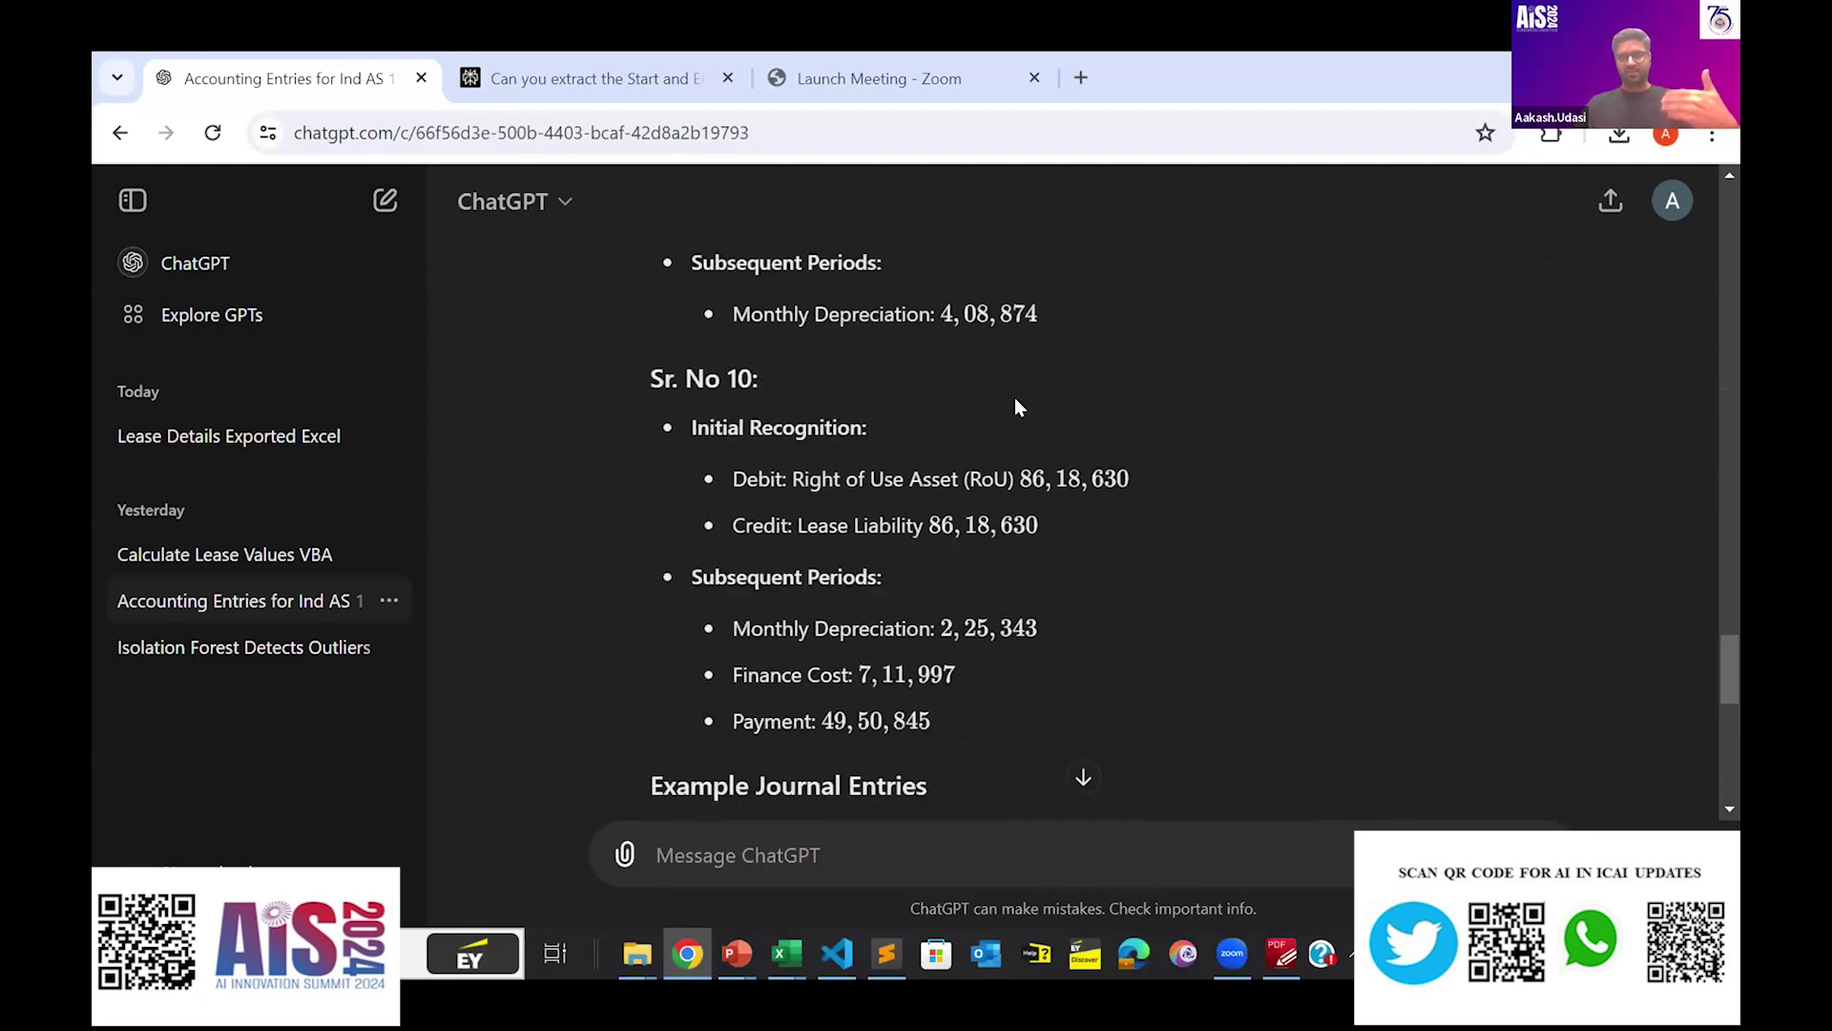
scroll(1028, 381, "up", 20)
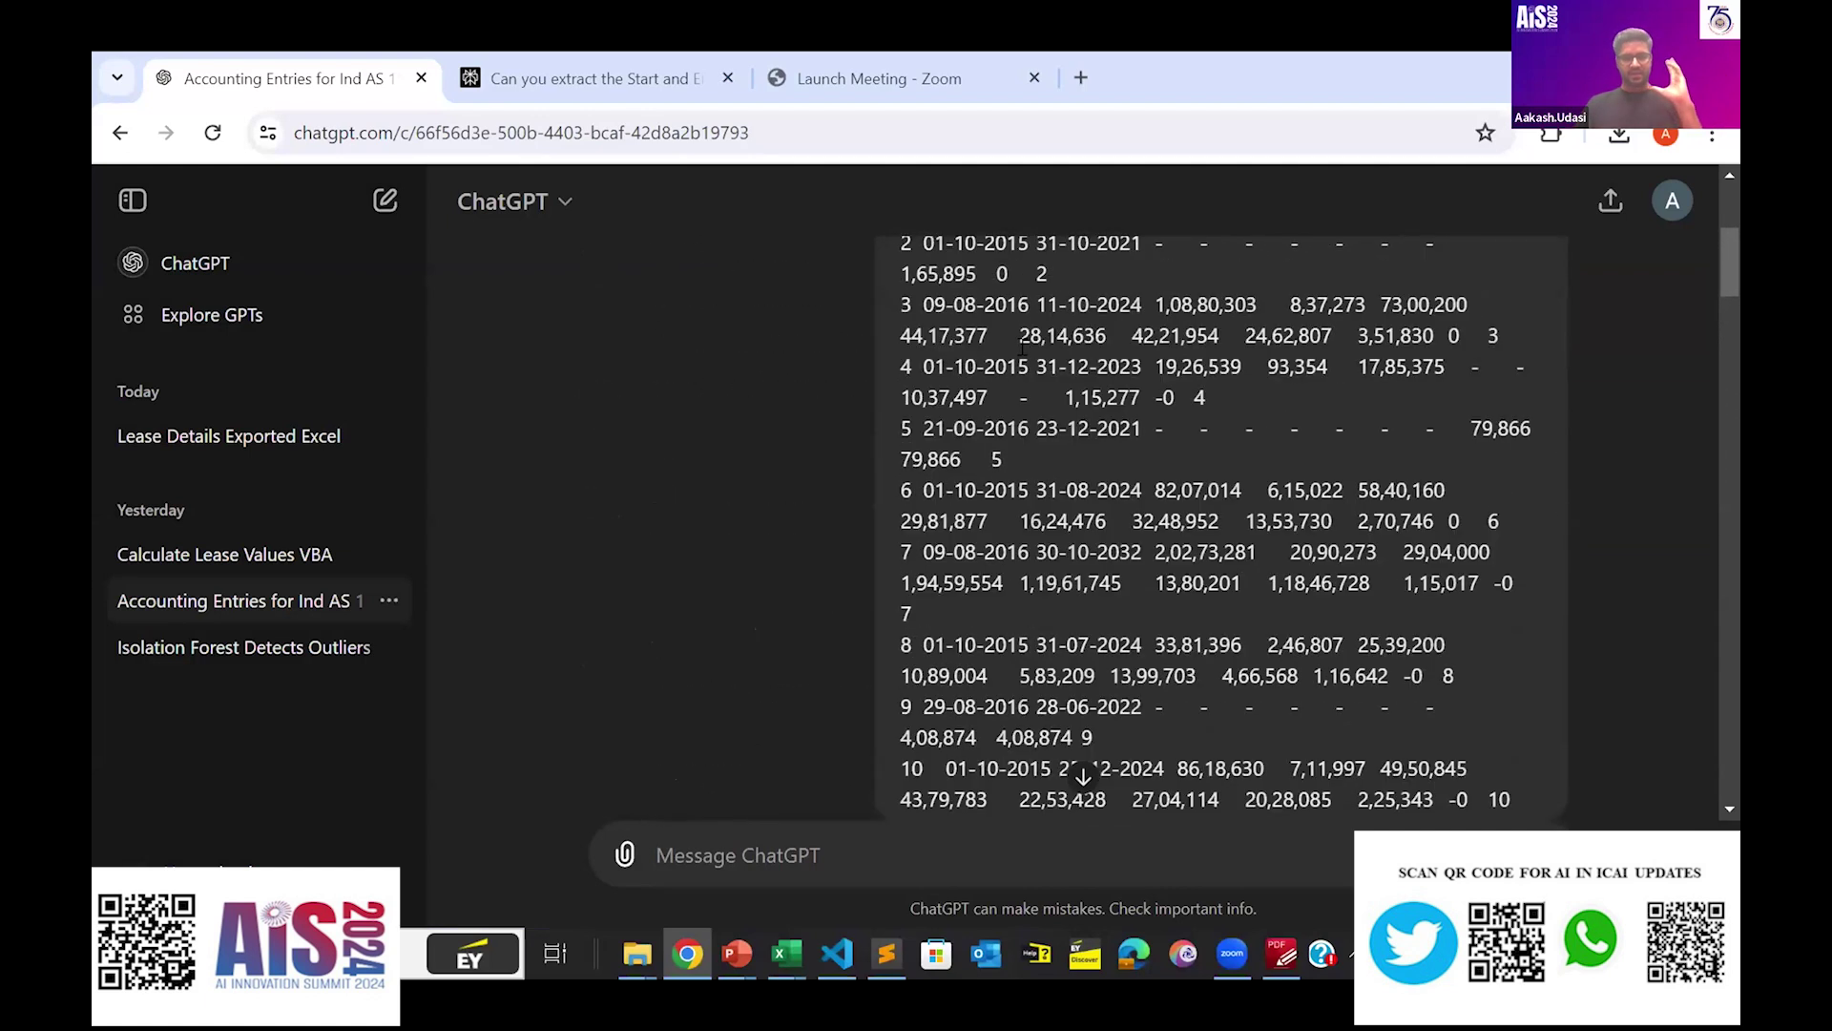
scroll(1021, 347, "up", 5)
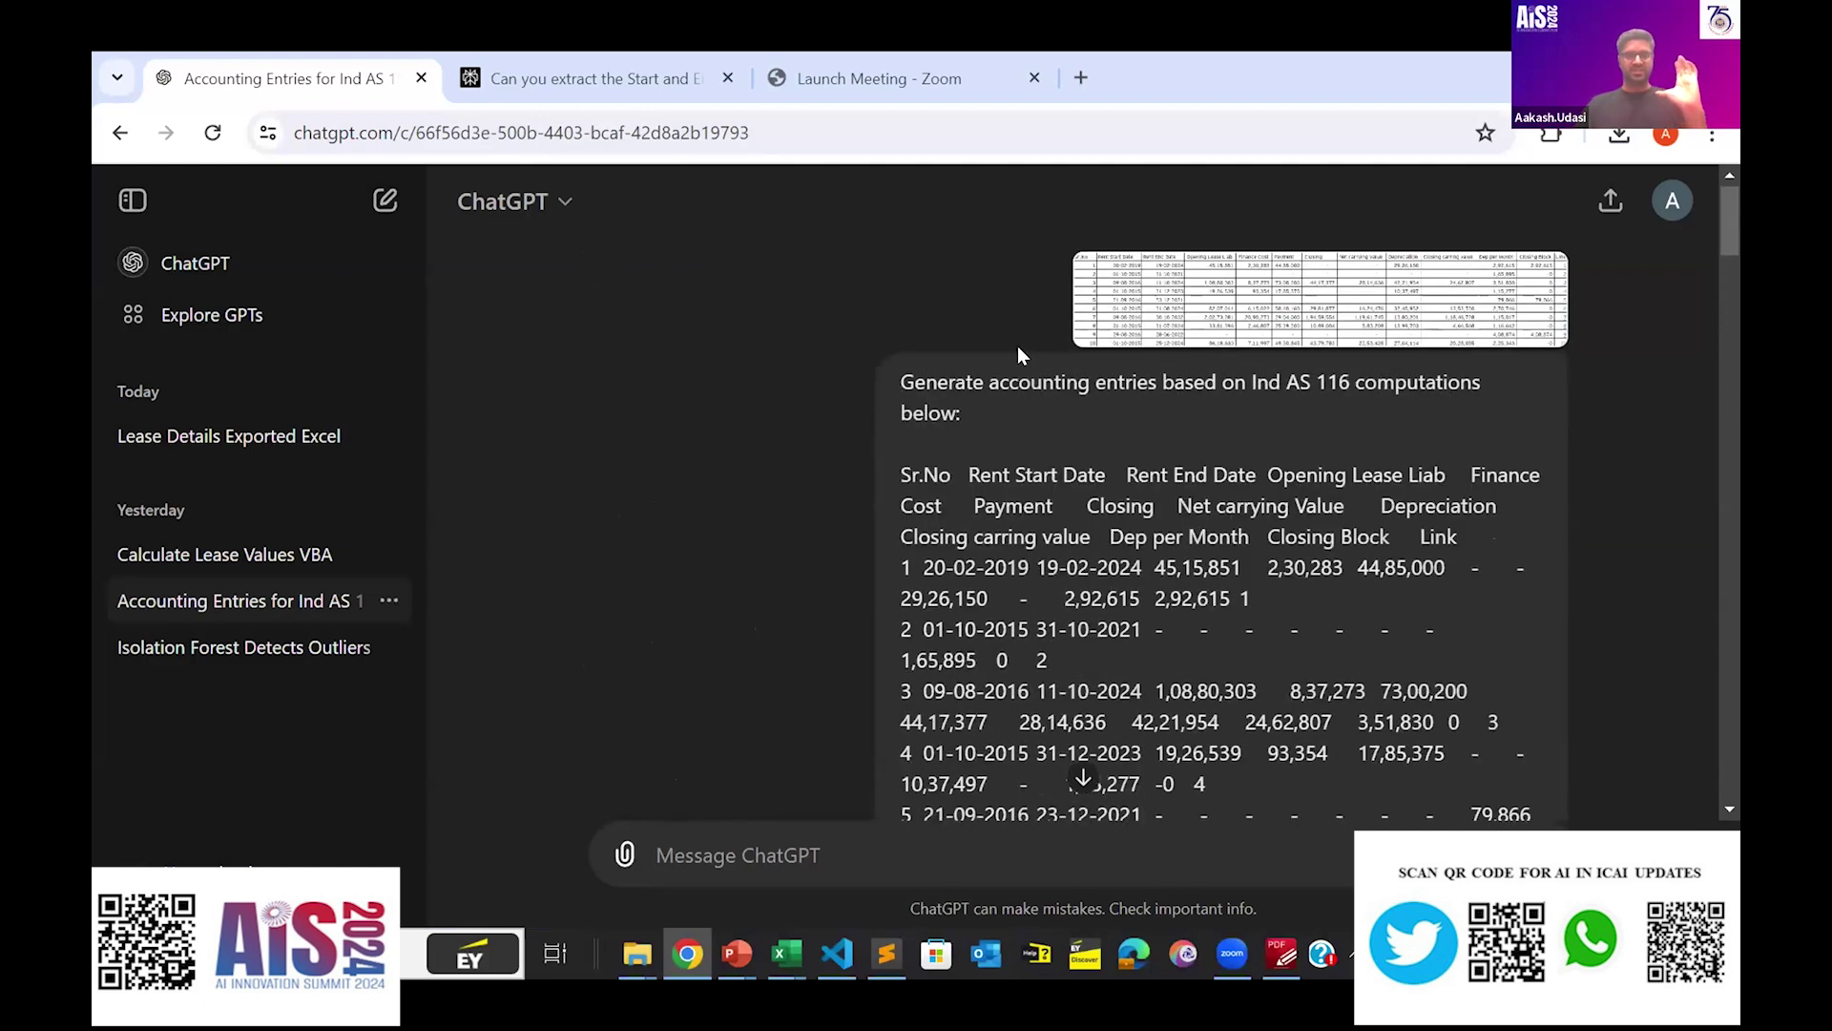